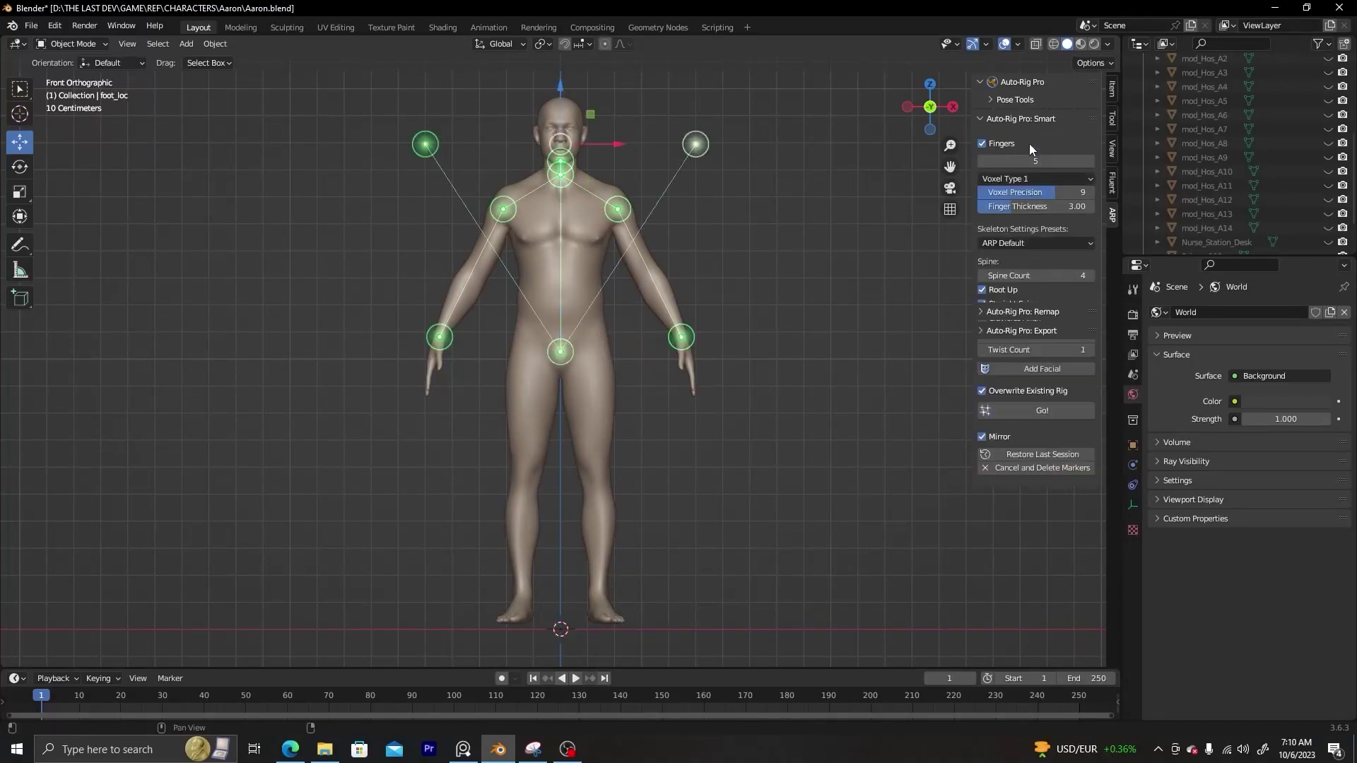
Generate the Auto-Rig Pro rig with Go!, then show the Skin settings and leave Pose Mode
click(535, 595)
click(1041, 411)
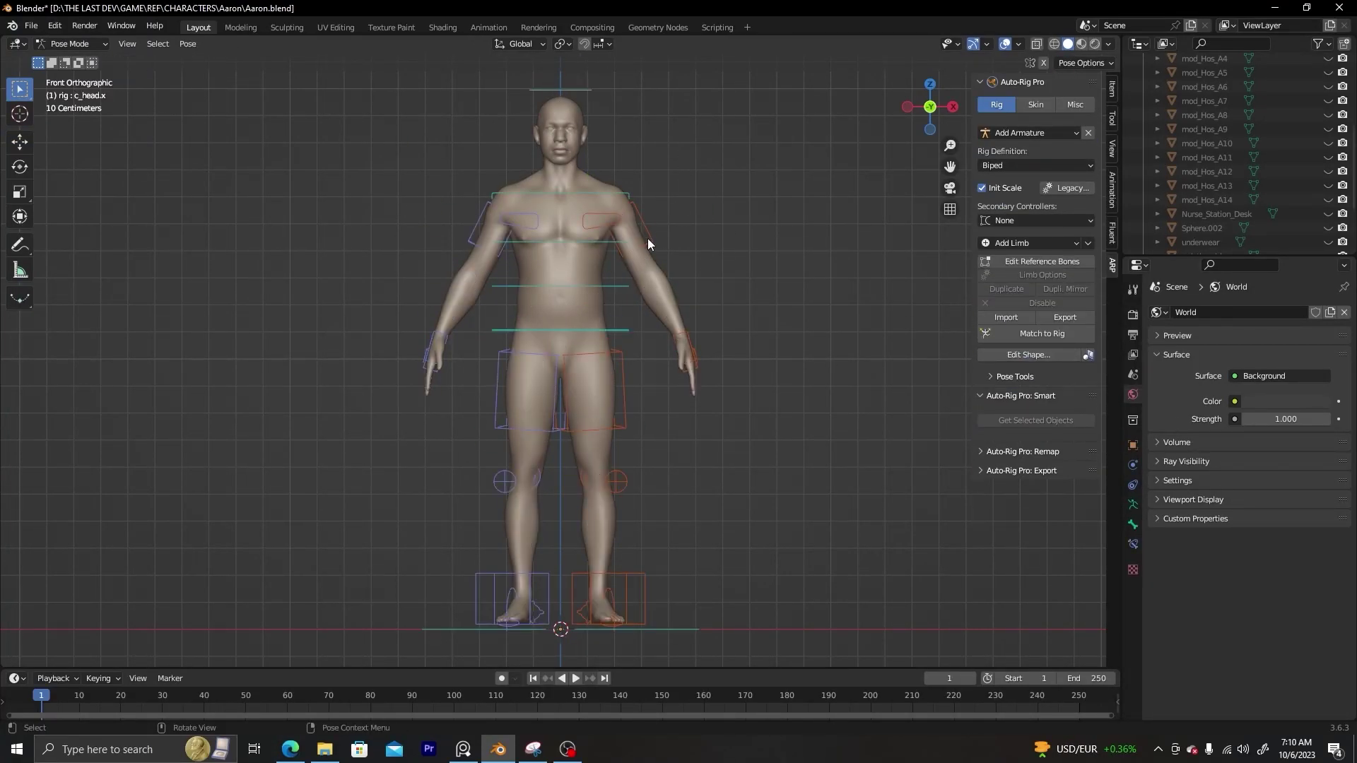
click(1036, 104)
key(ctrl+Tab)
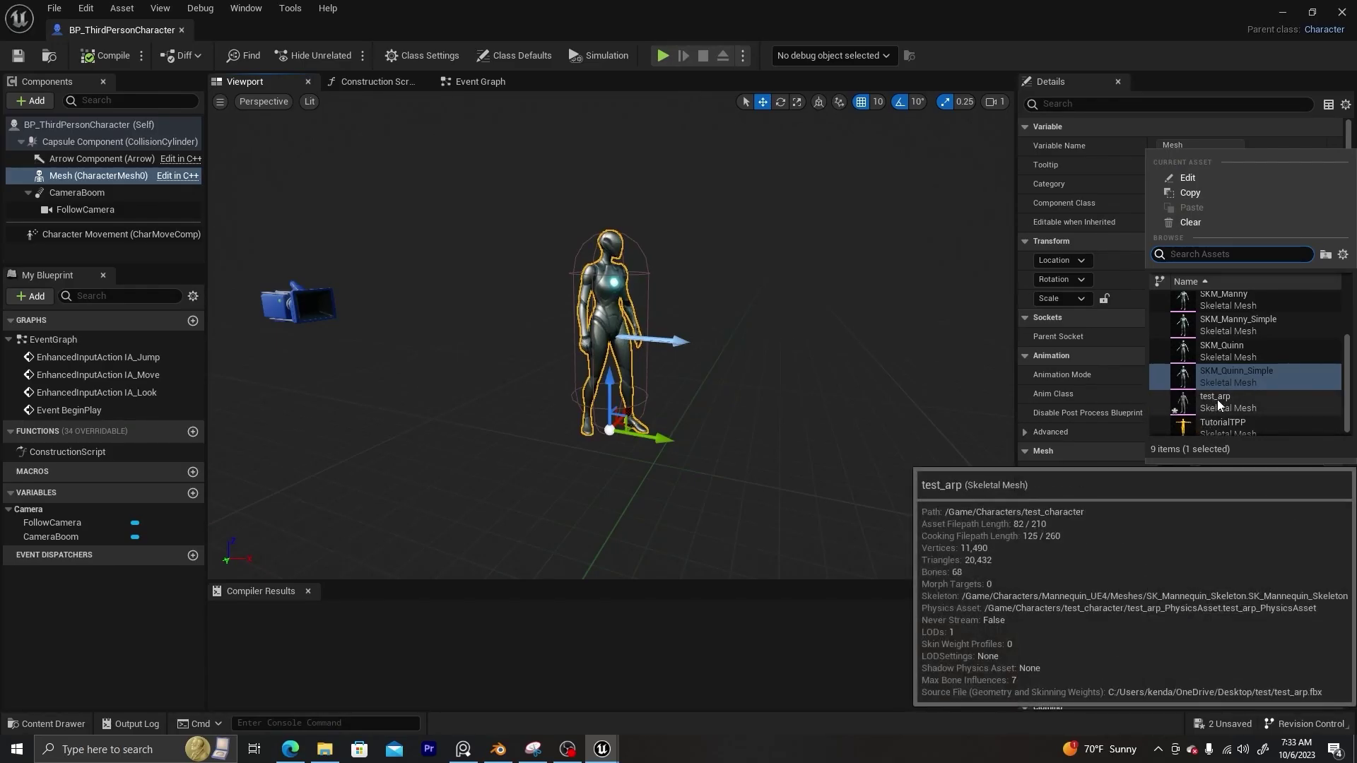
Assign test_arp as the character's Skeletal Mesh Asset and run it through the level with W
click(1217, 400)
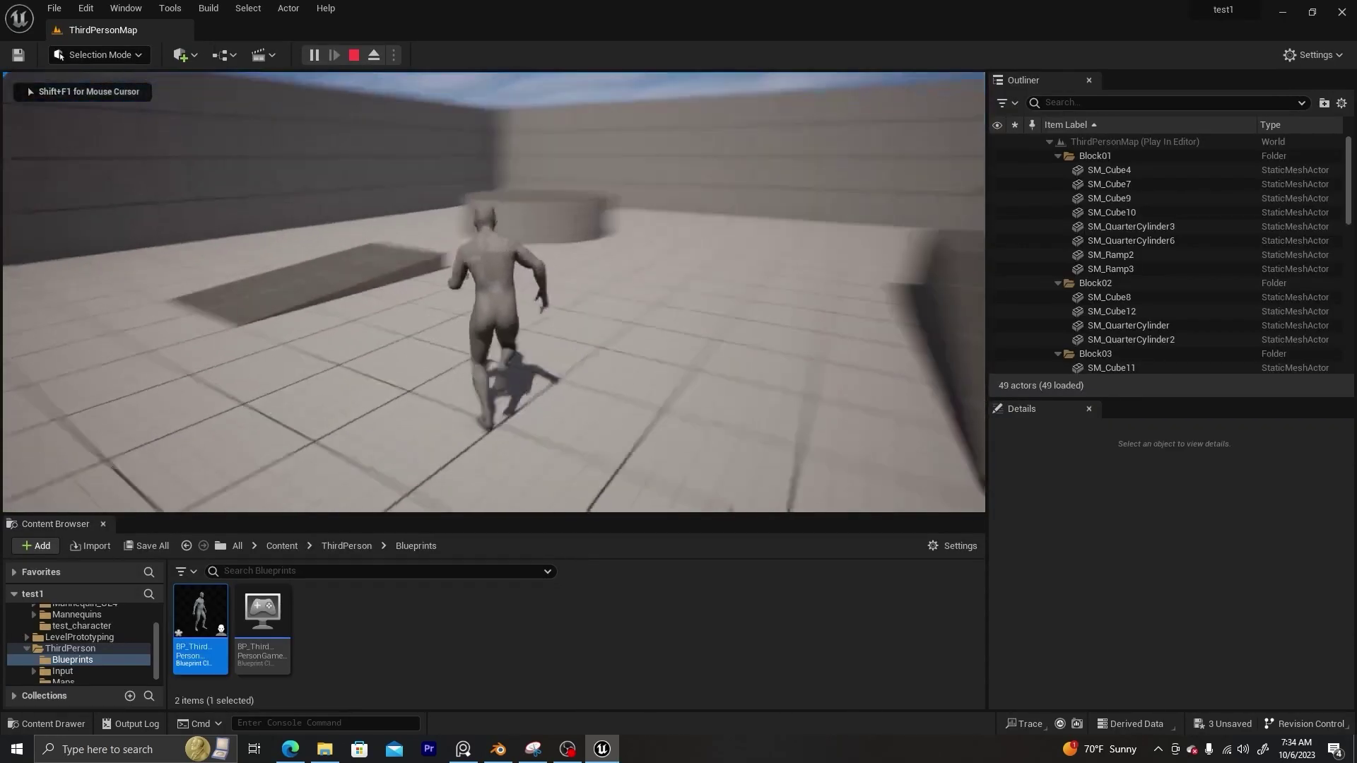
key(w)
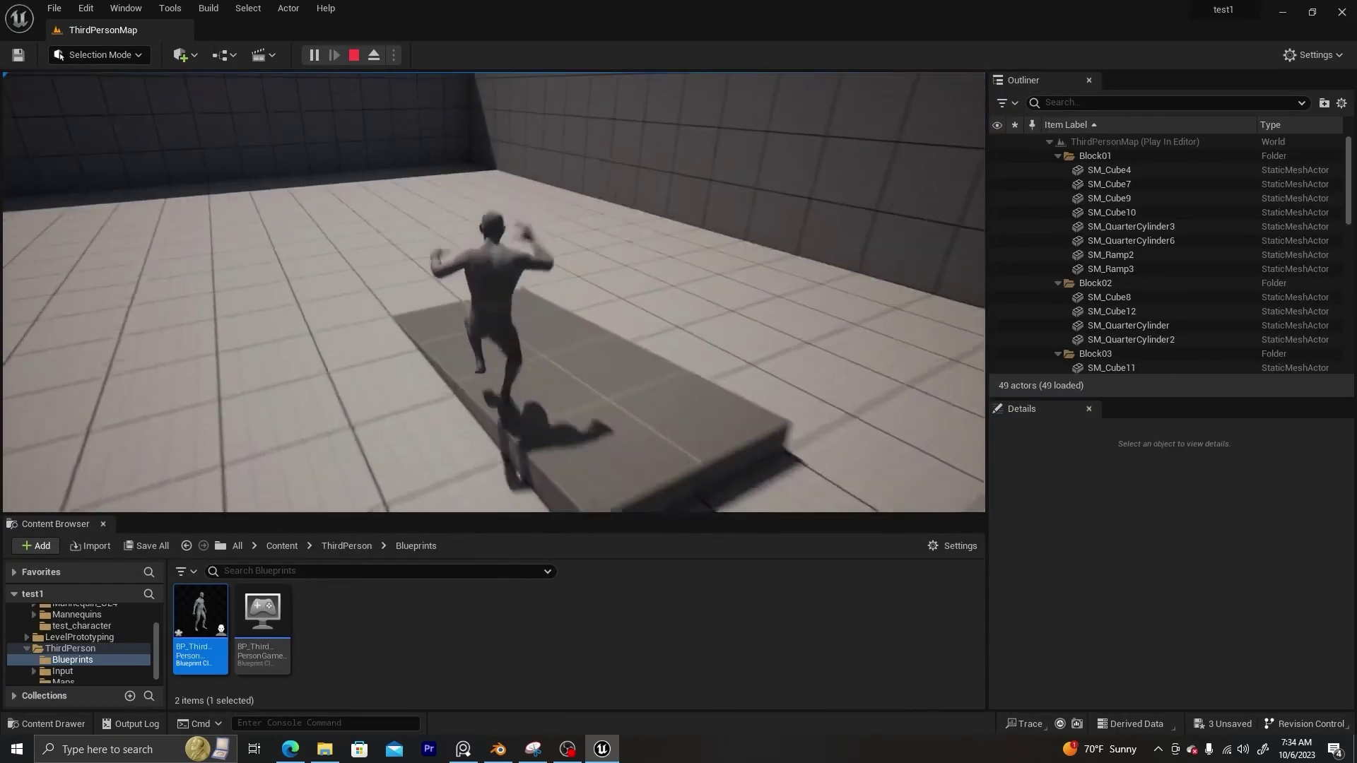
key(w)
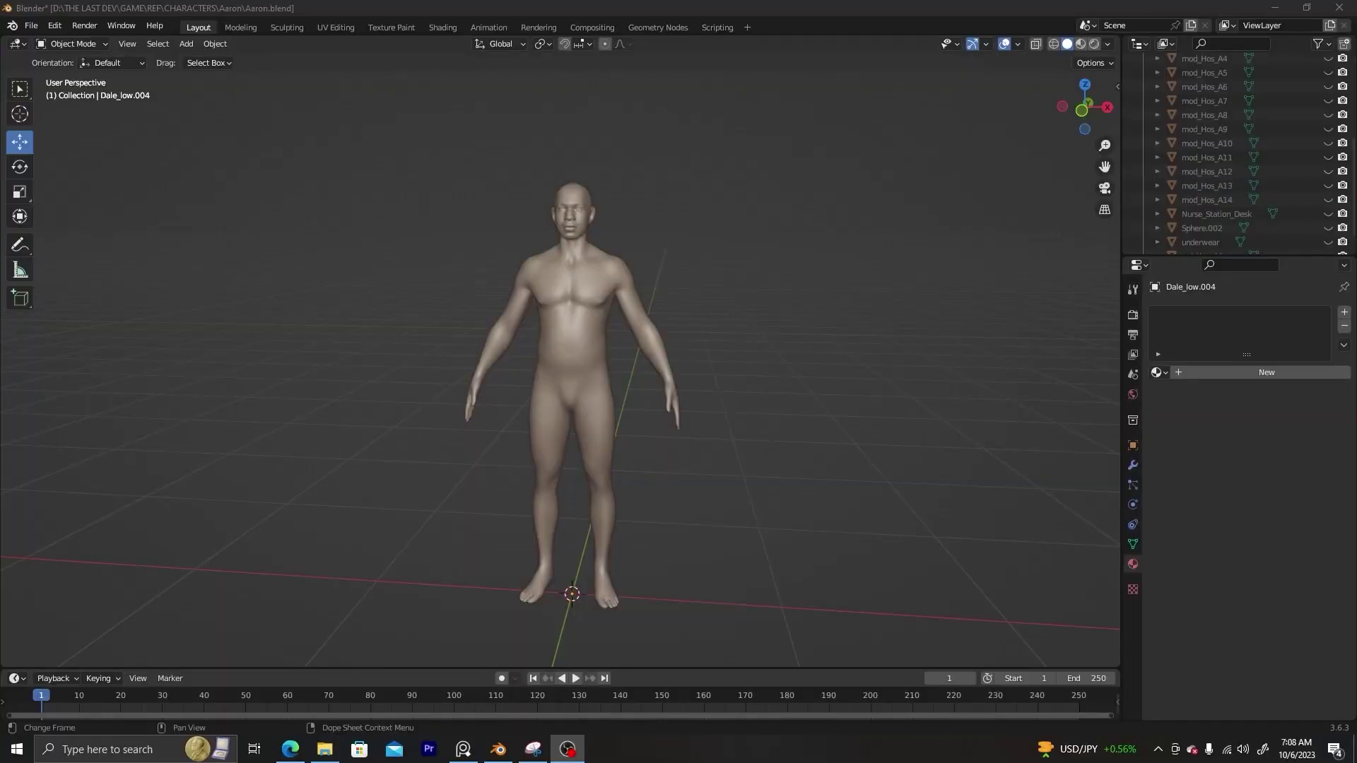
middle_drag(951, 321, 901, 361)
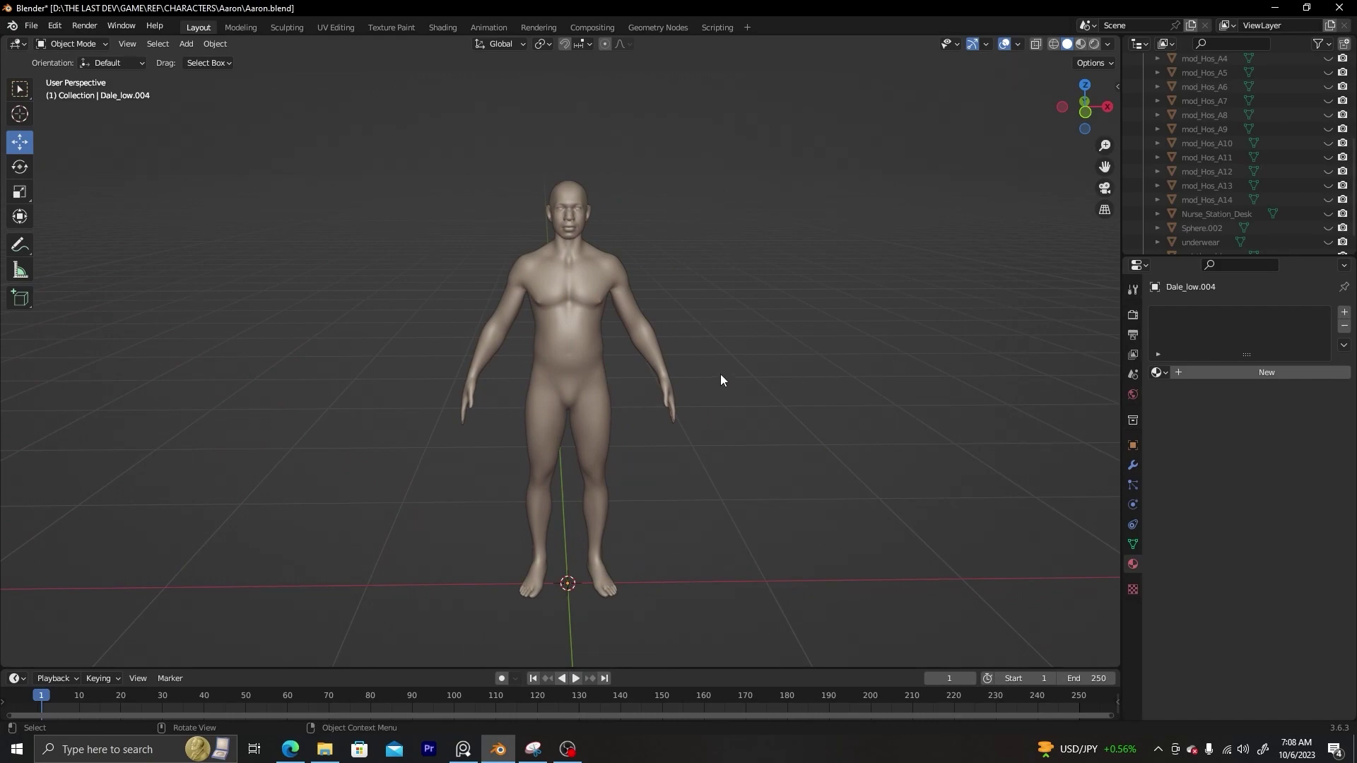
middle_drag(719, 375, 776, 307)
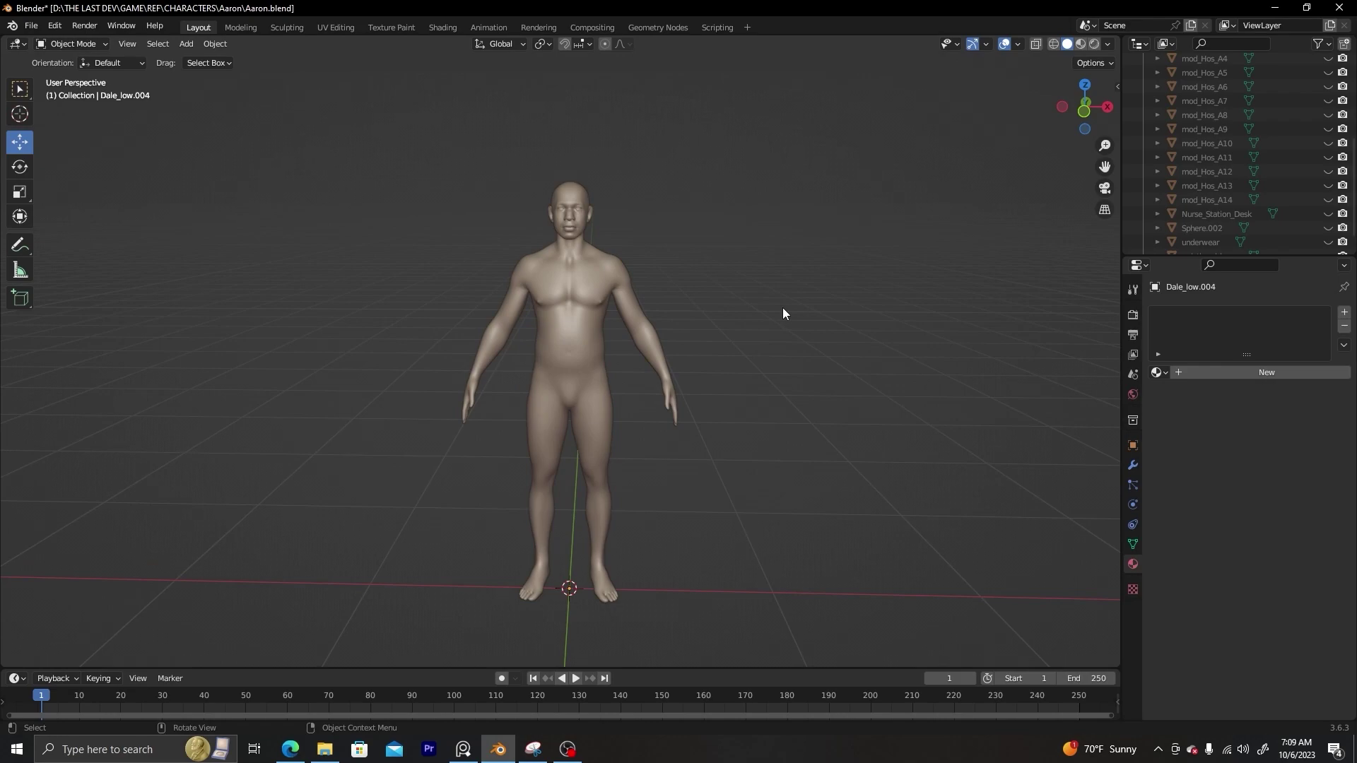
middle_drag(876, 299, 750, 318)
Select the Dale_low.004 body mesh, view it in Front Orthographic, and show the ARP sidebar
click(552, 334)
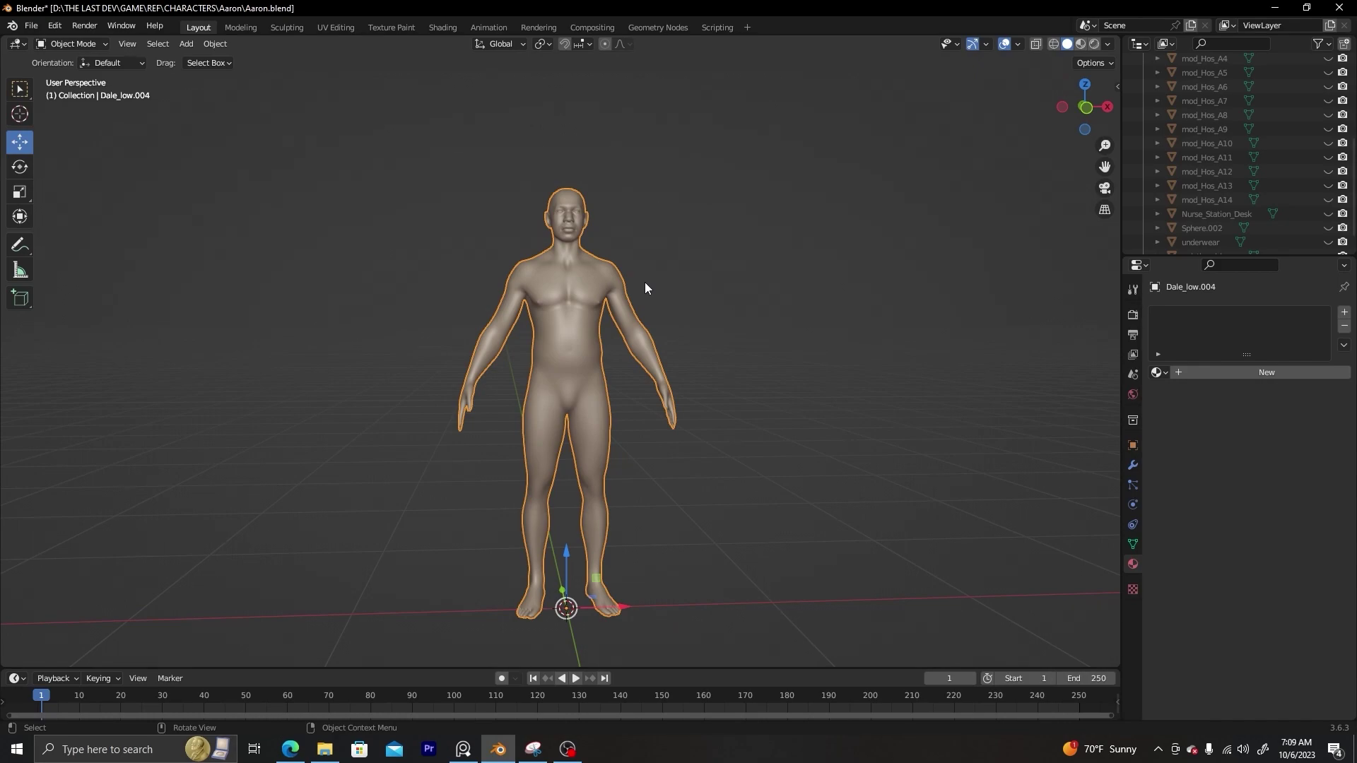
middle_drag(681, 305, 655, 311)
key(KP_1)
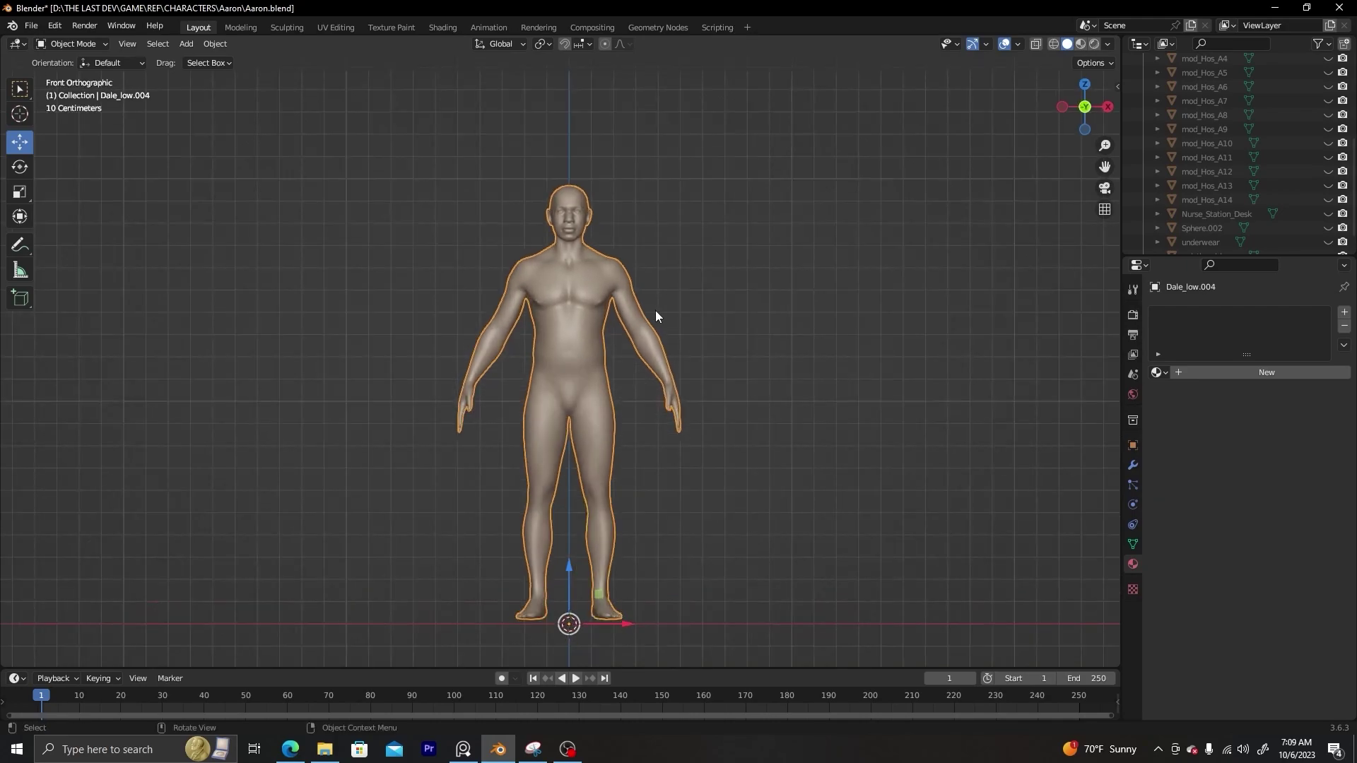
key(n)
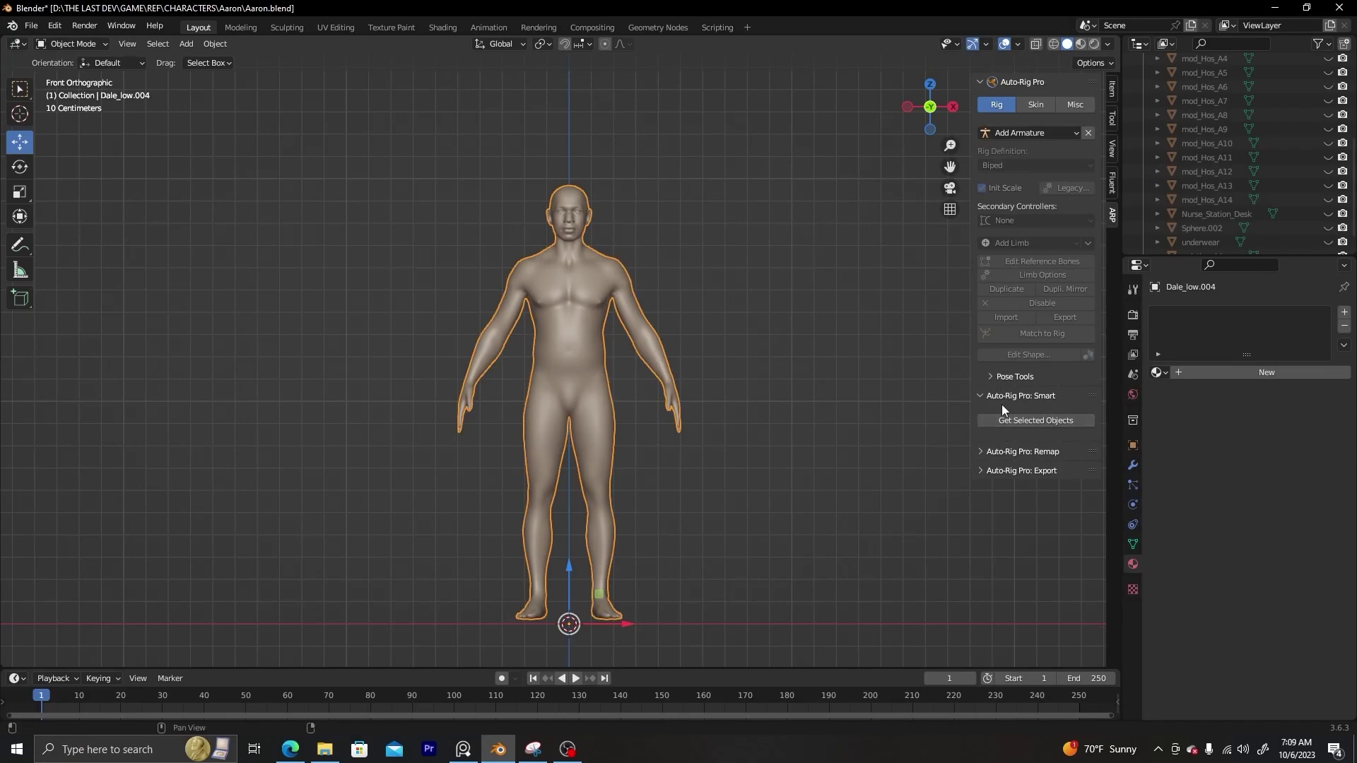
Send the selected body mesh to Smart detection with Get Selected Objects and confirm Full Body
click(1022, 422)
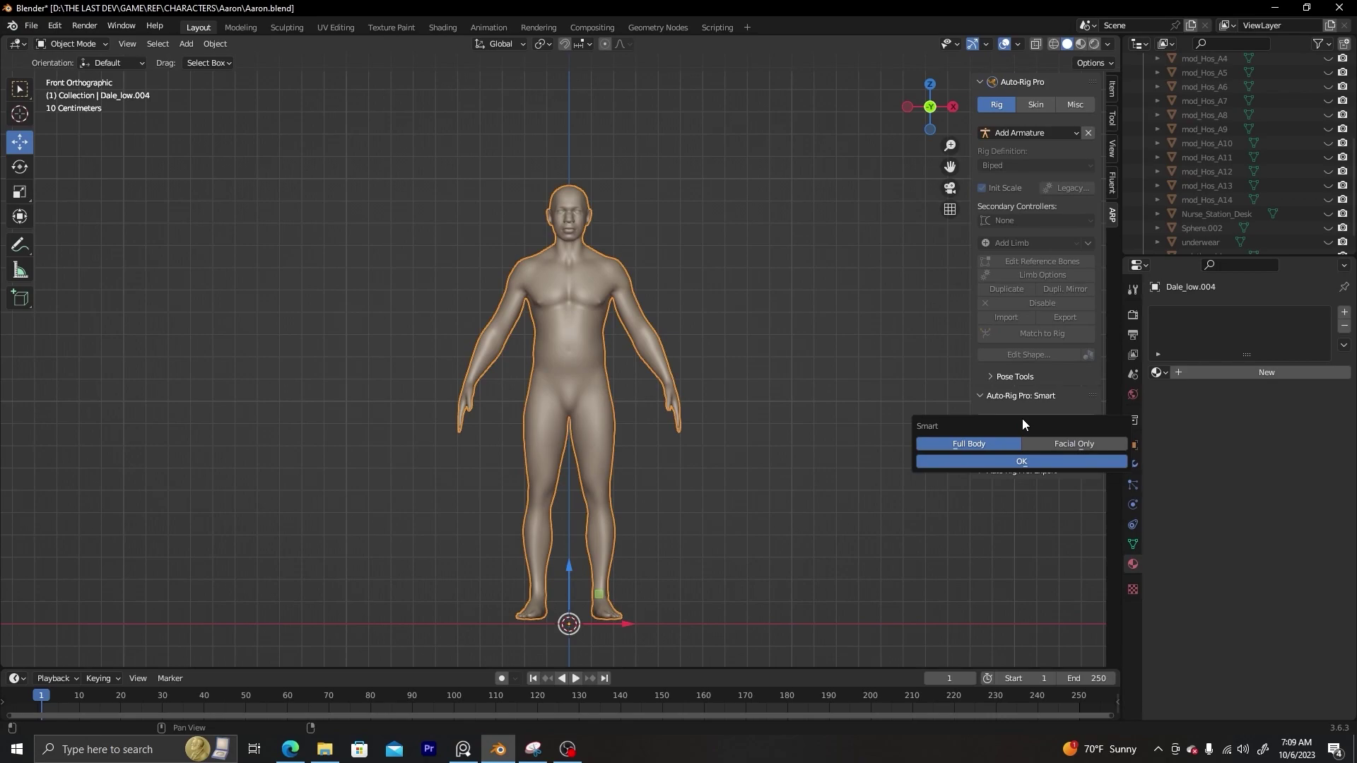
click(1028, 461)
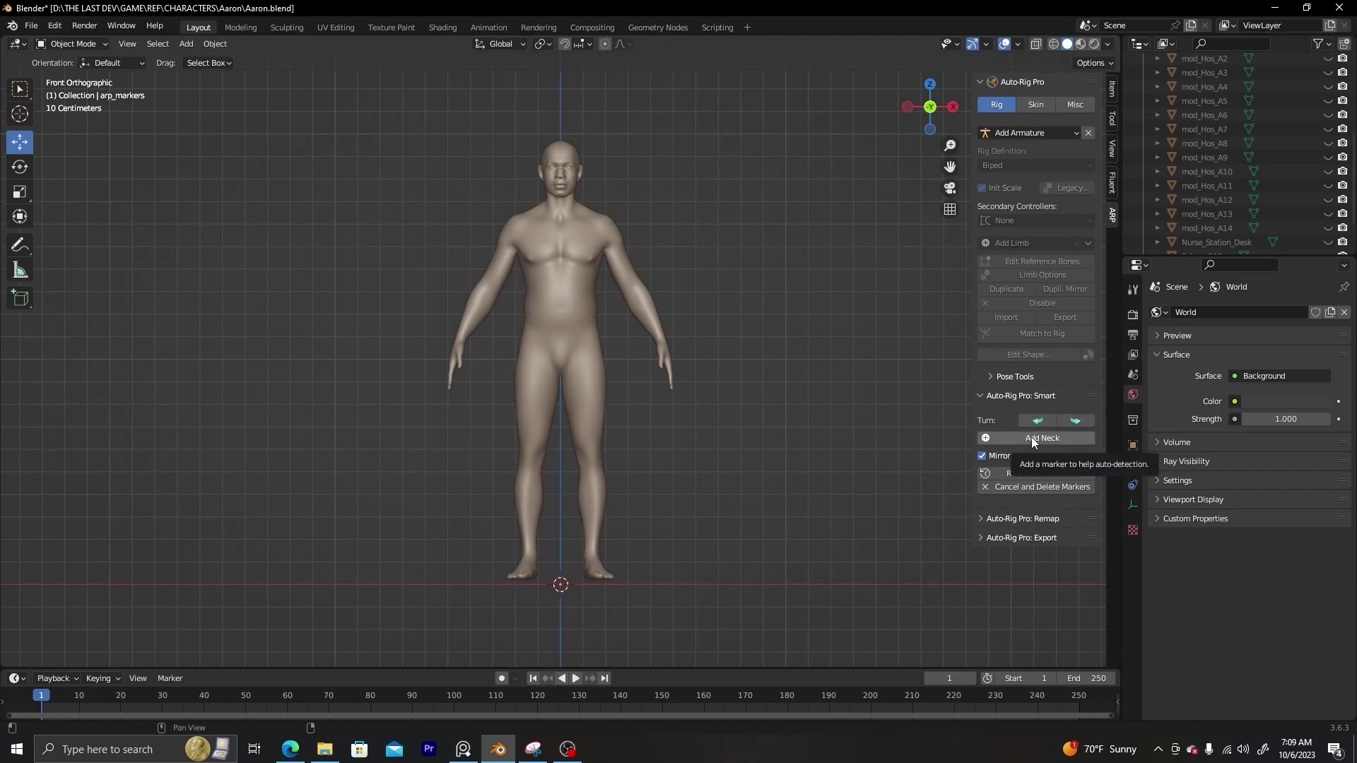
Place the neck, chin and shoulder Smart markers on the body
scroll(837, 403, up, 1)
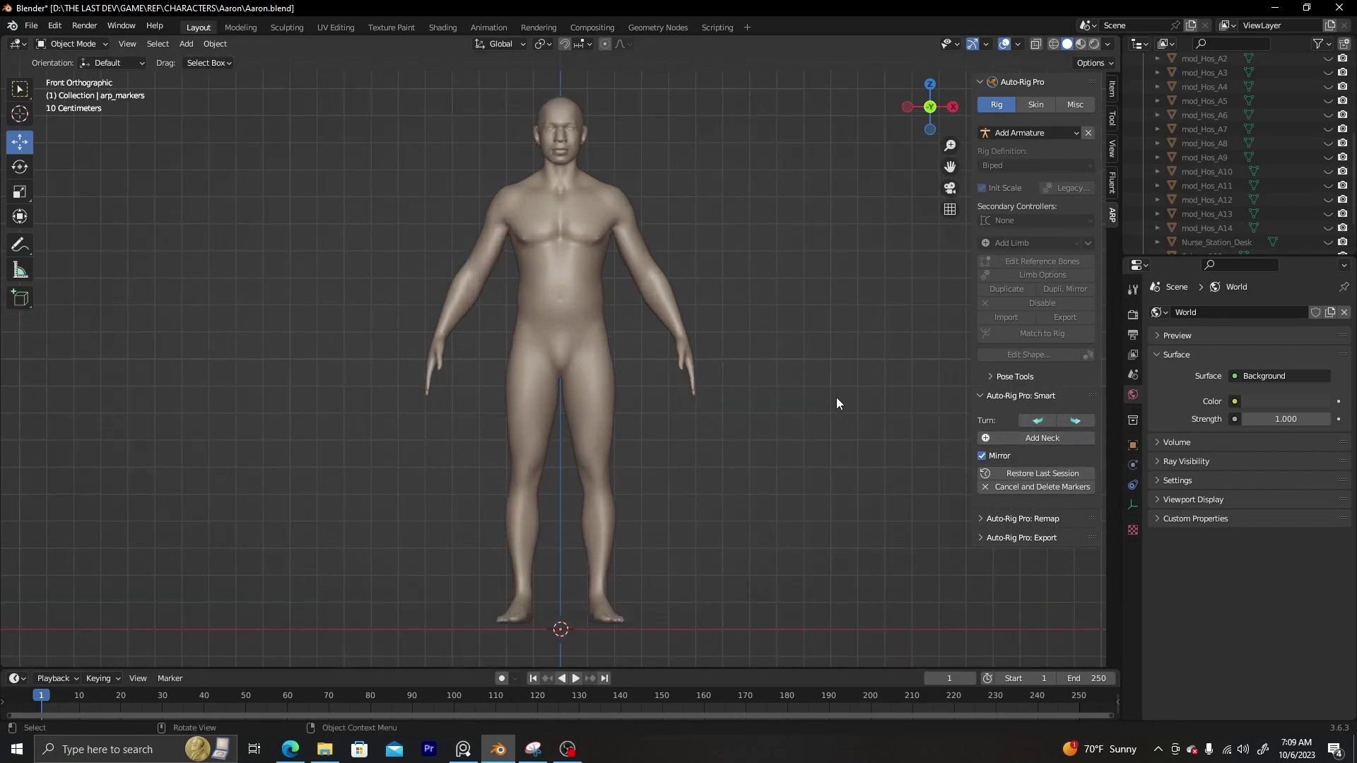
click(1058, 439)
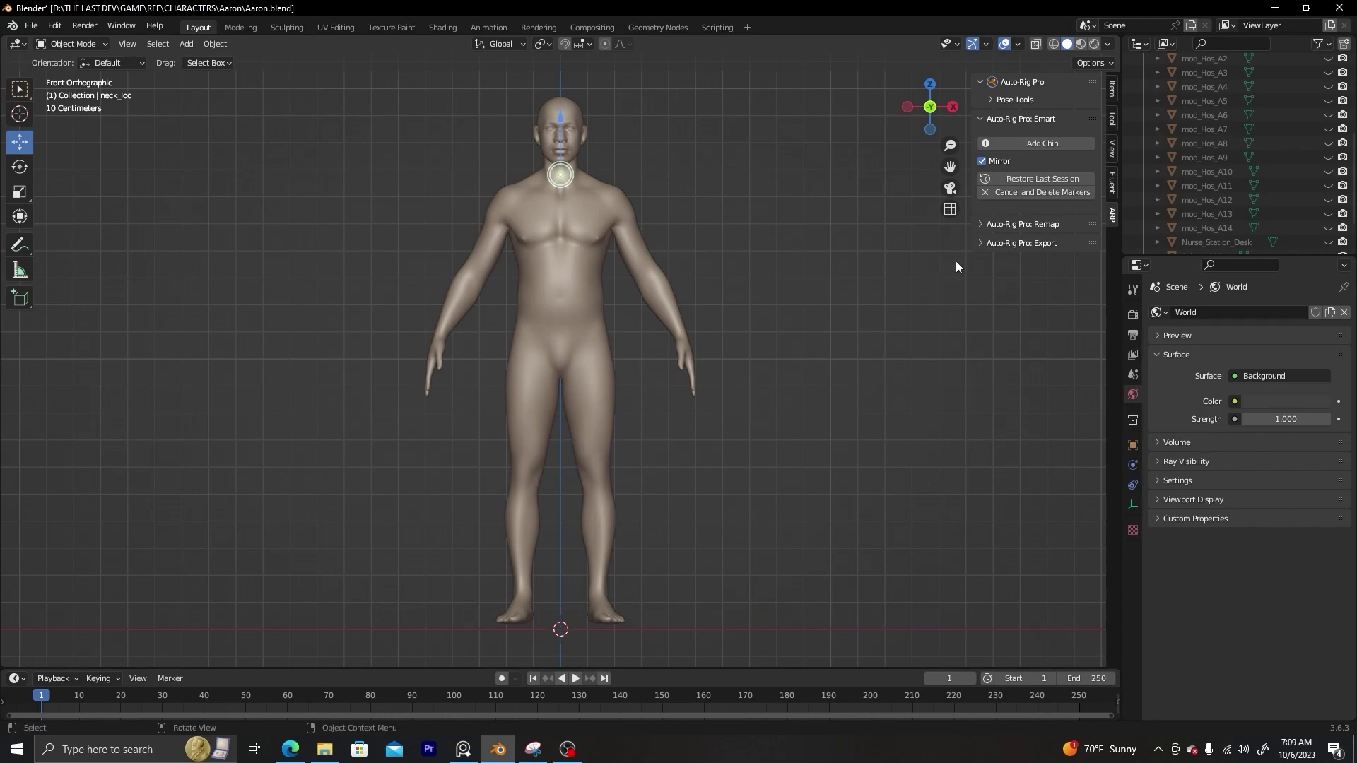
click(1034, 143)
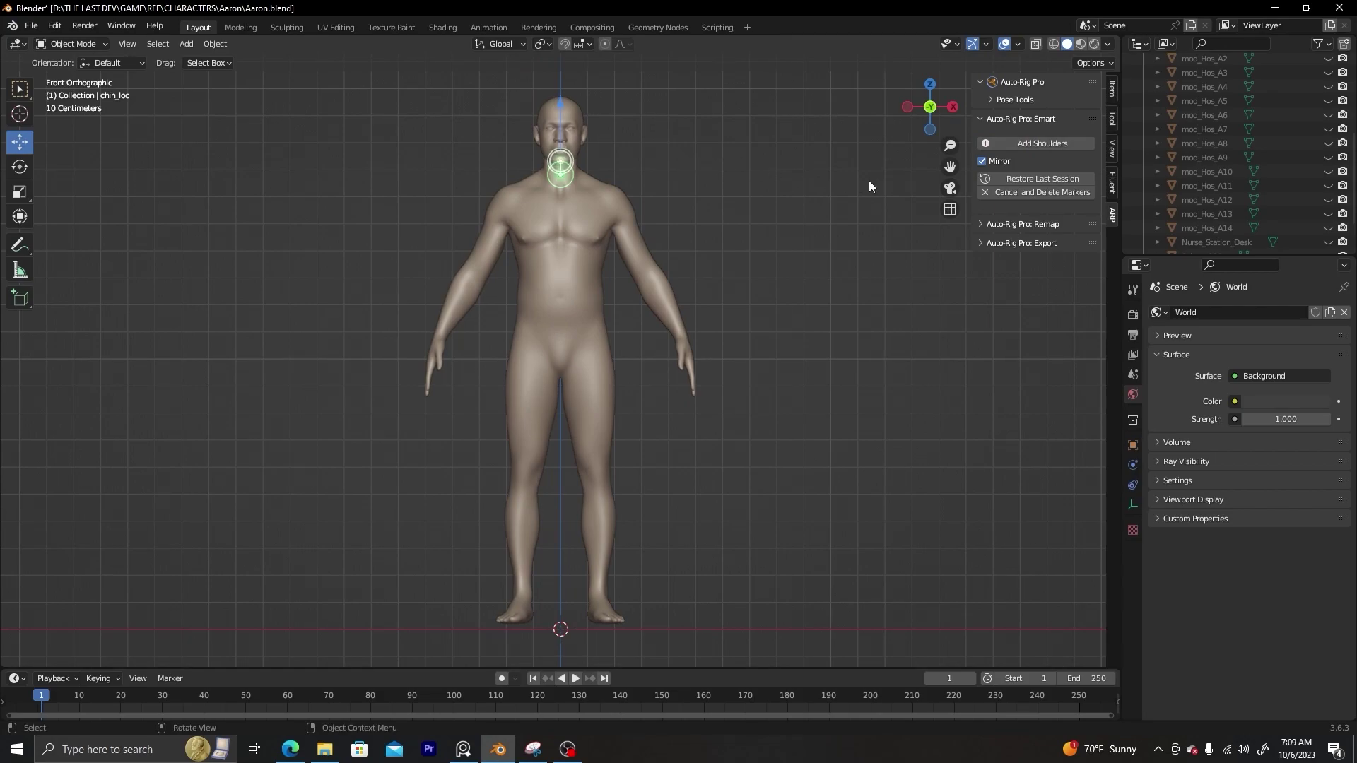
click(1033, 143)
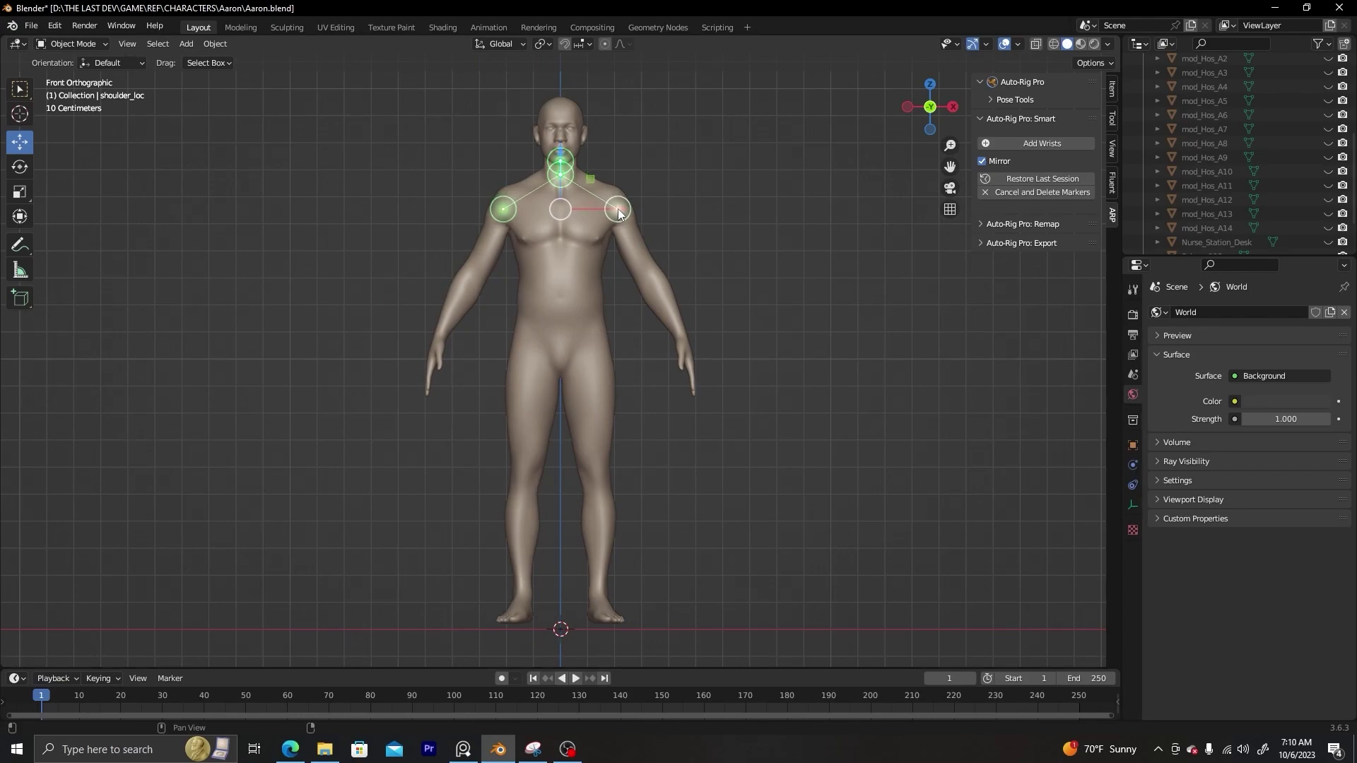
click(619, 210)
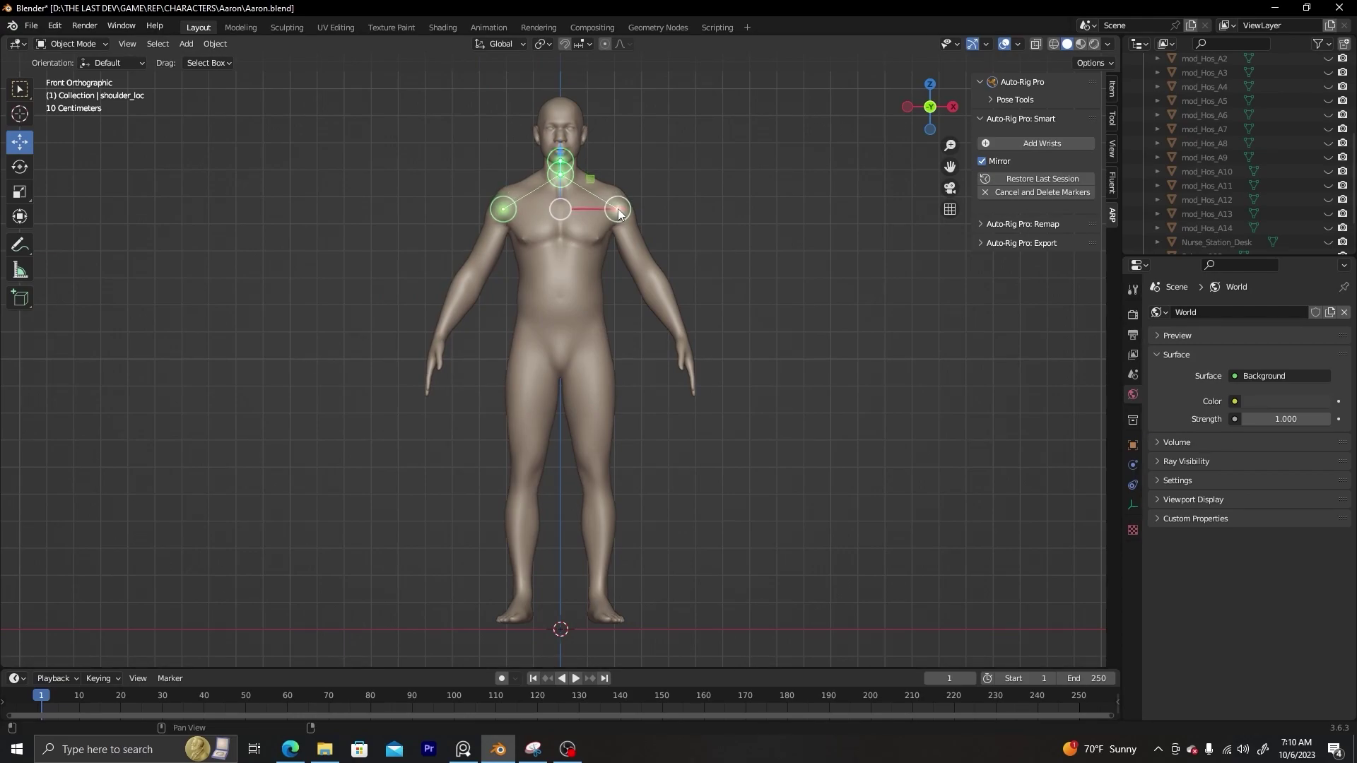
Place the wrist and spine root markers, then begin the ankle markers
click(1029, 141)
click(682, 341)
click(1027, 141)
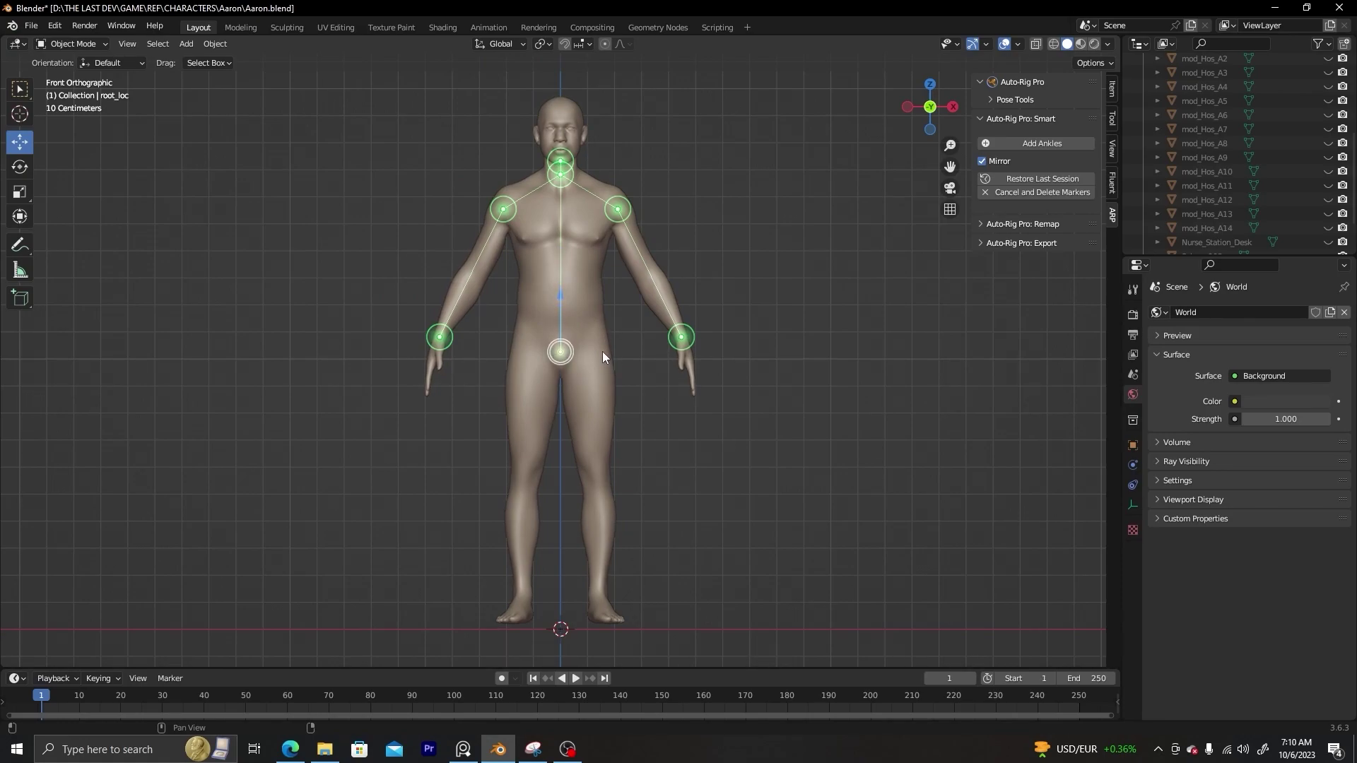
click(602, 350)
click(1029, 143)
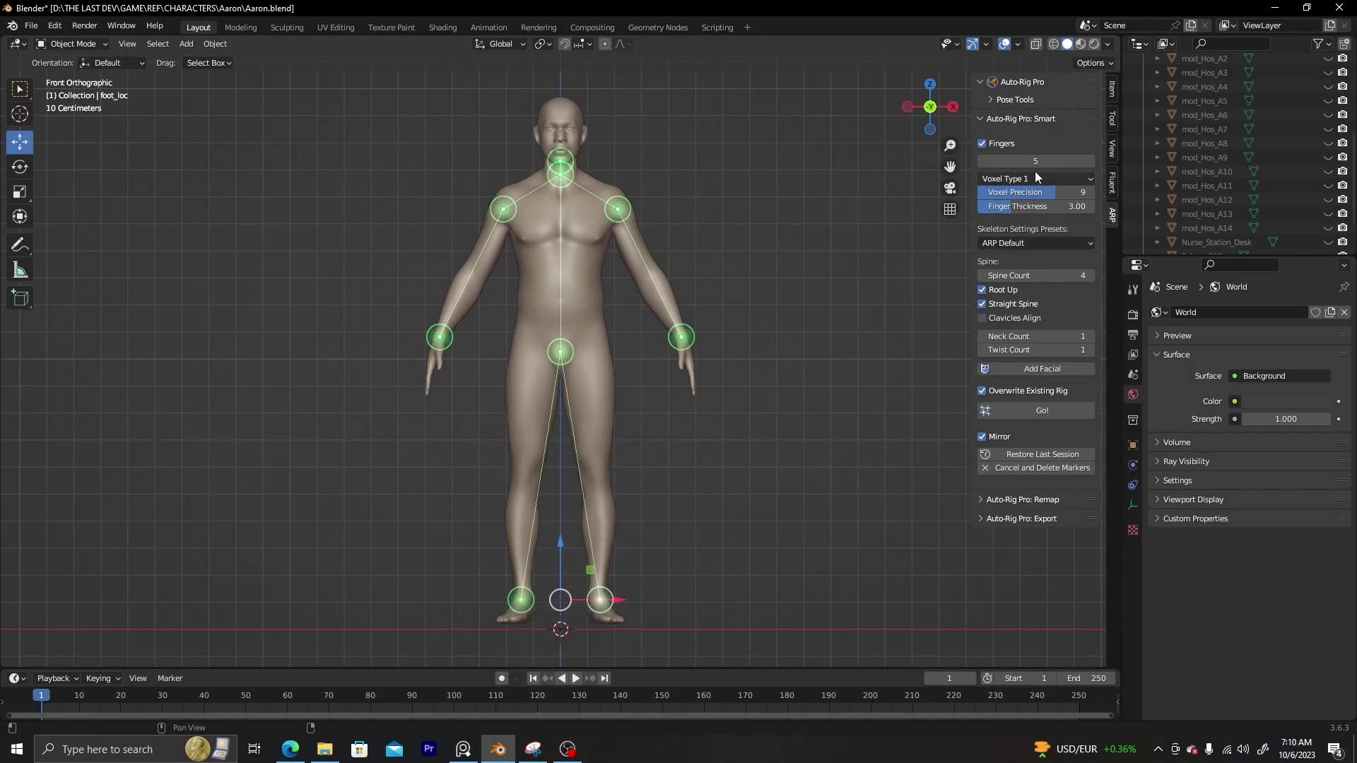
Generate the reference skeleton with Go! and build the control rig with Match to Rig
click(1038, 412)
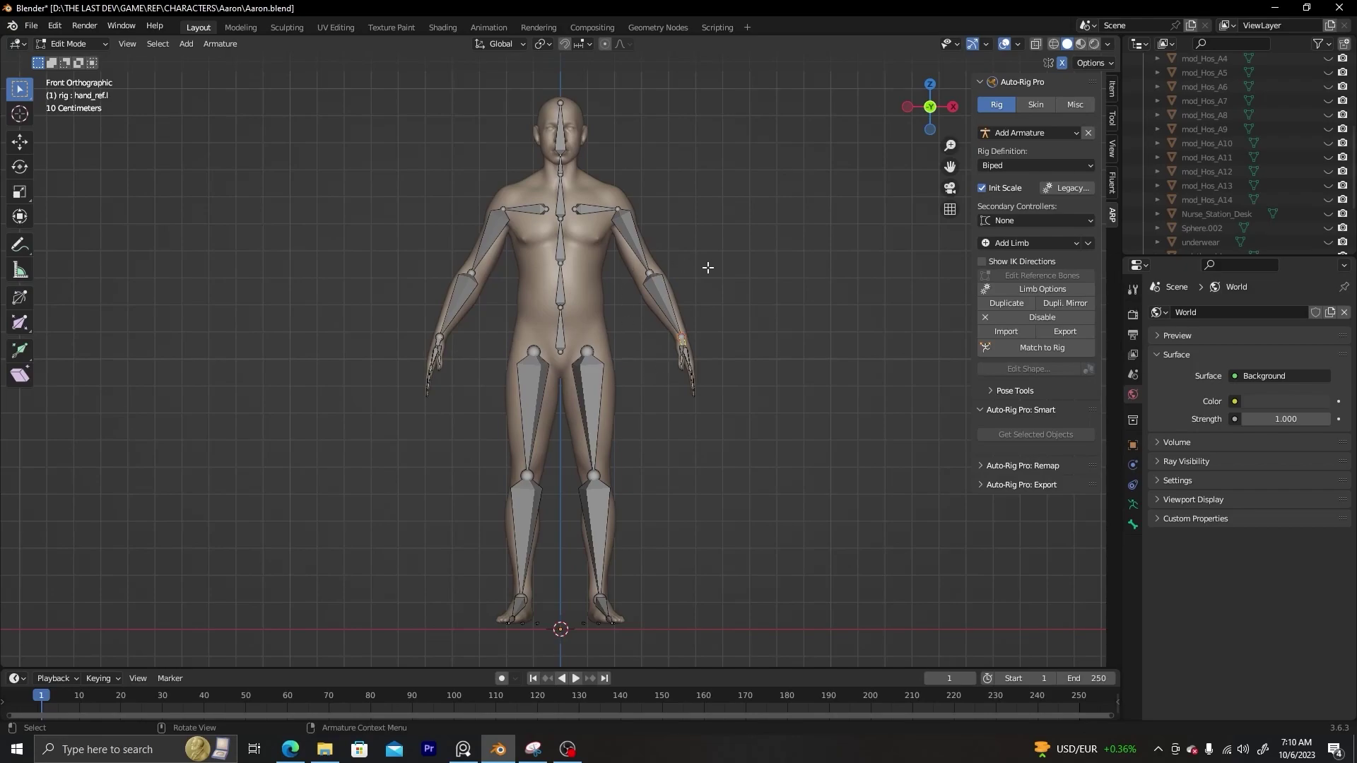
click(1036, 349)
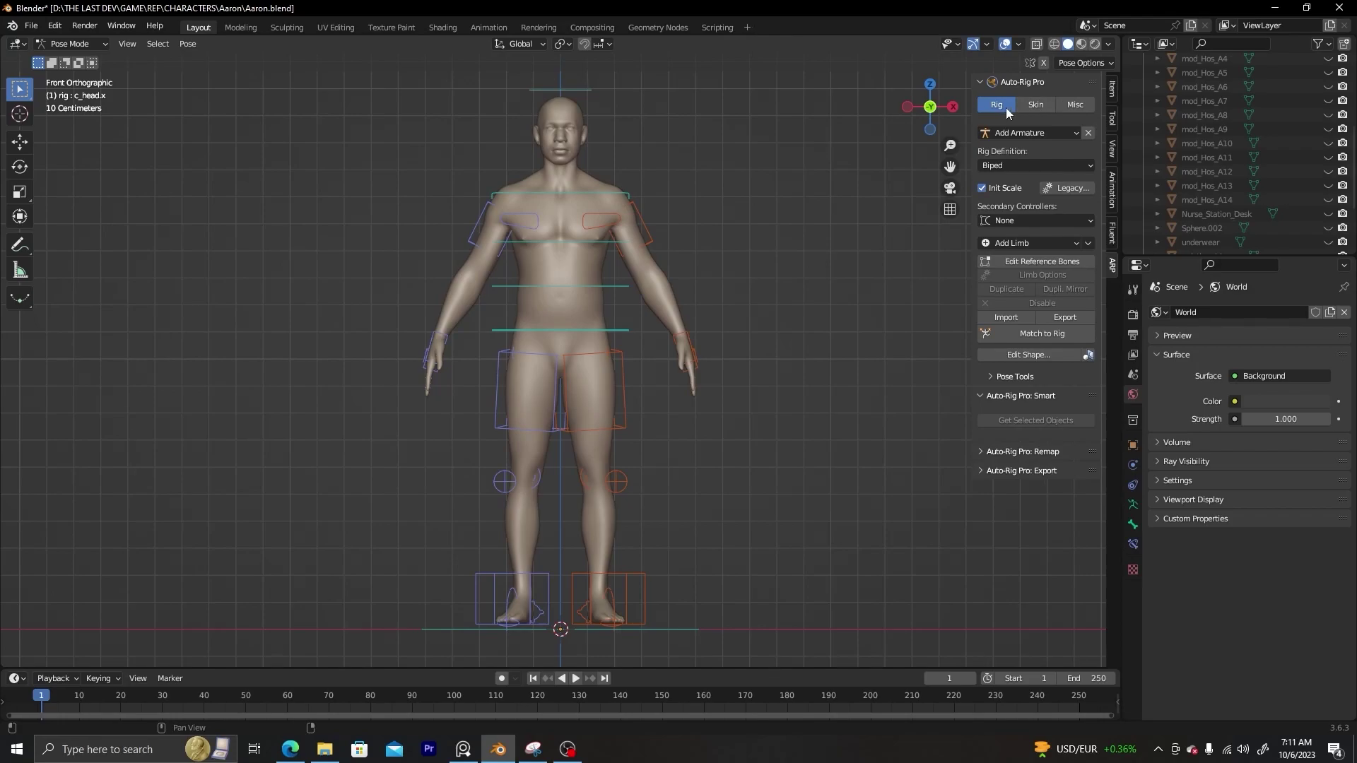
In Object Mode, select the body mesh then the rig, and Bind using Heat Maps
click(1034, 105)
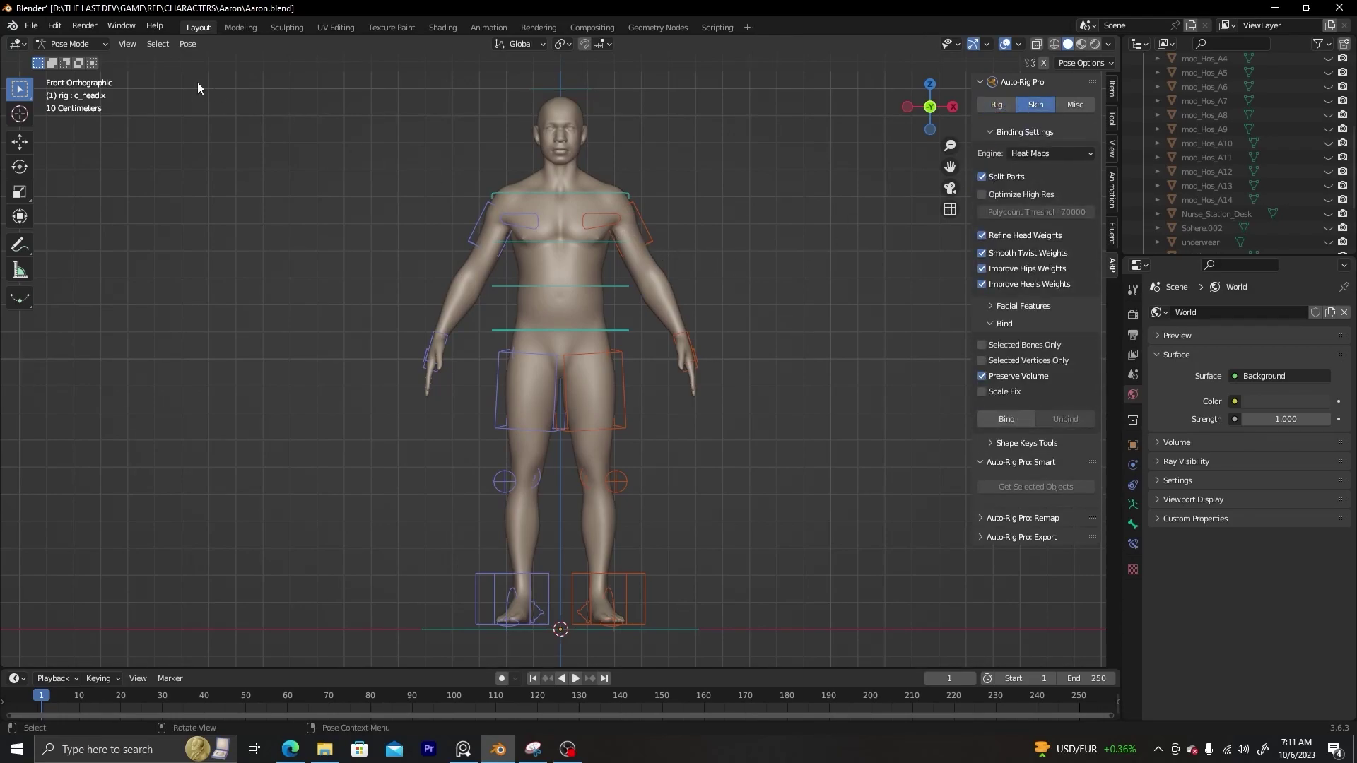
click(72, 43)
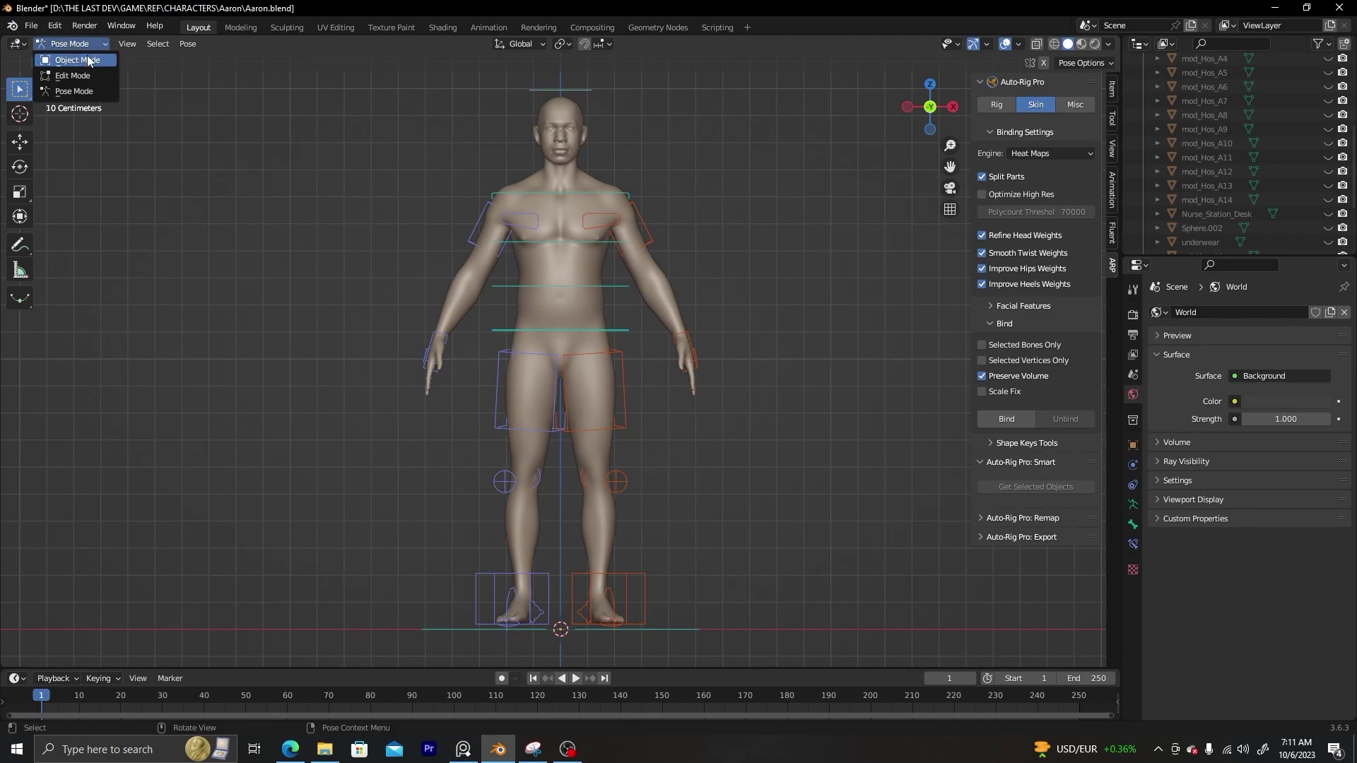
click(88, 60)
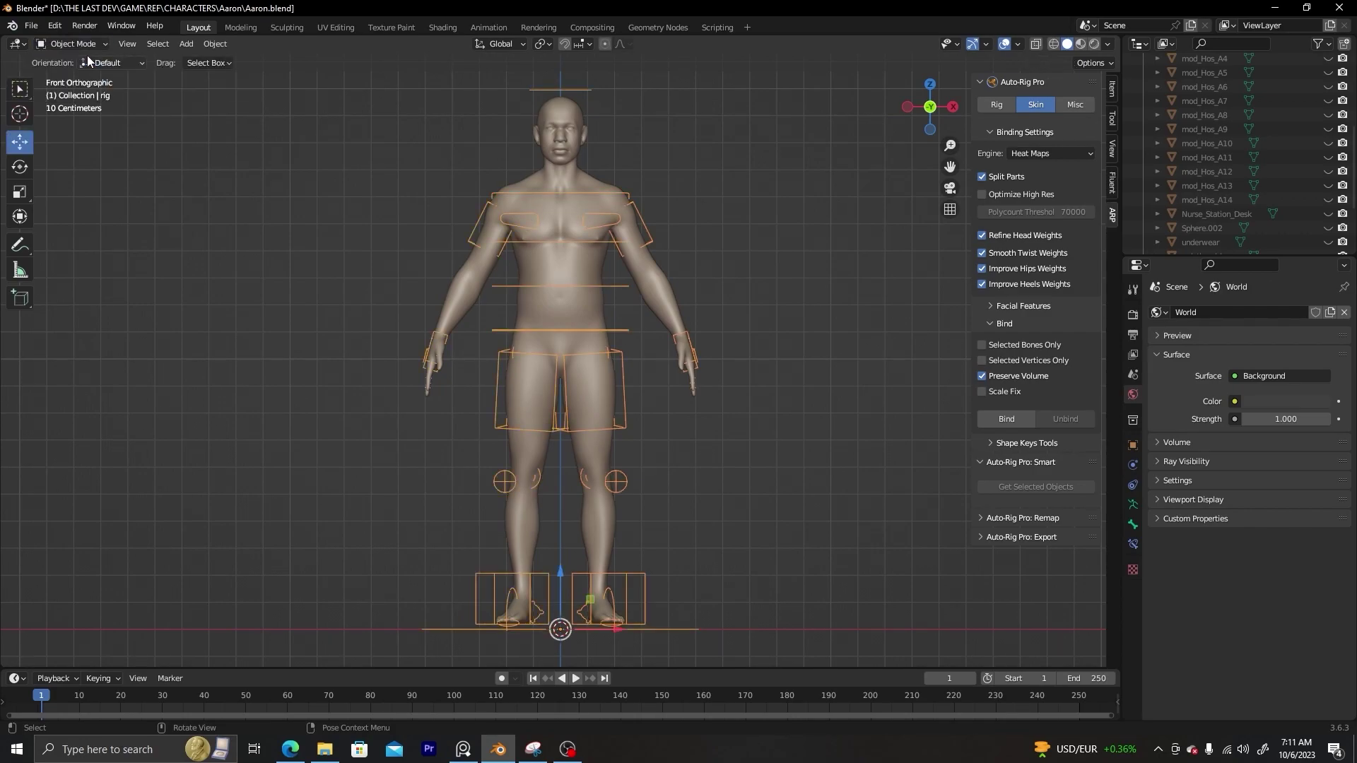
click(648, 280)
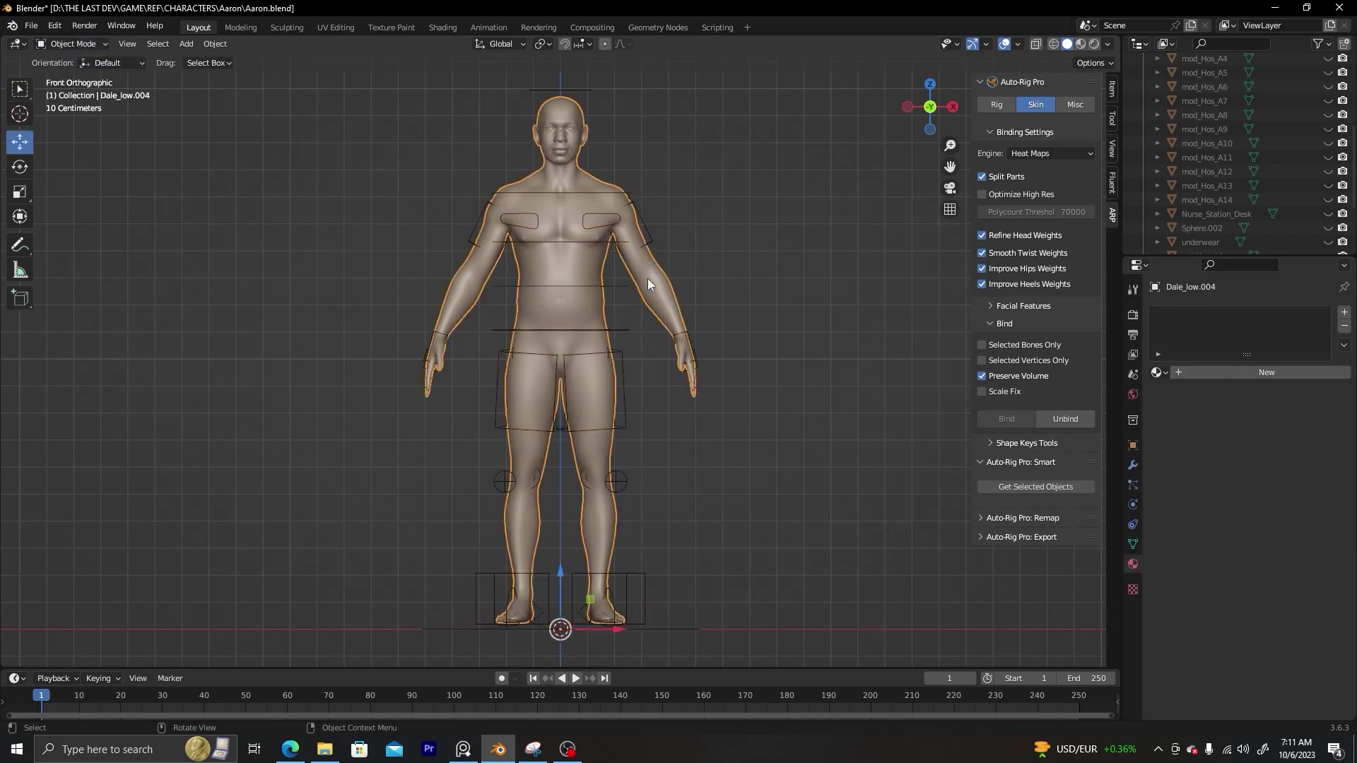
shift+click(649, 235)
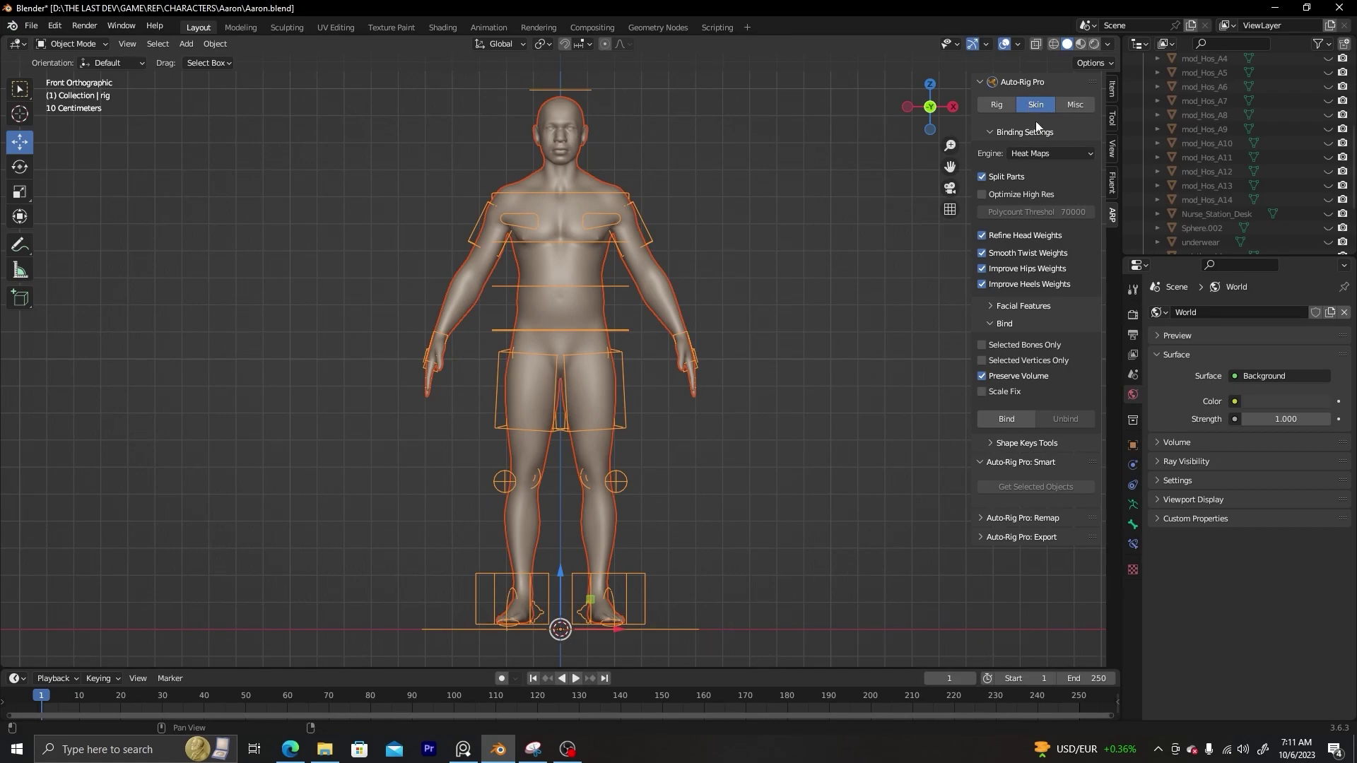
click(1004, 419)
Select only the rig armature and switch it to Pose Mode
scroll(694, 250, up, 3)
scroll(693, 244, down, 3)
click(685, 265)
click(648, 237)
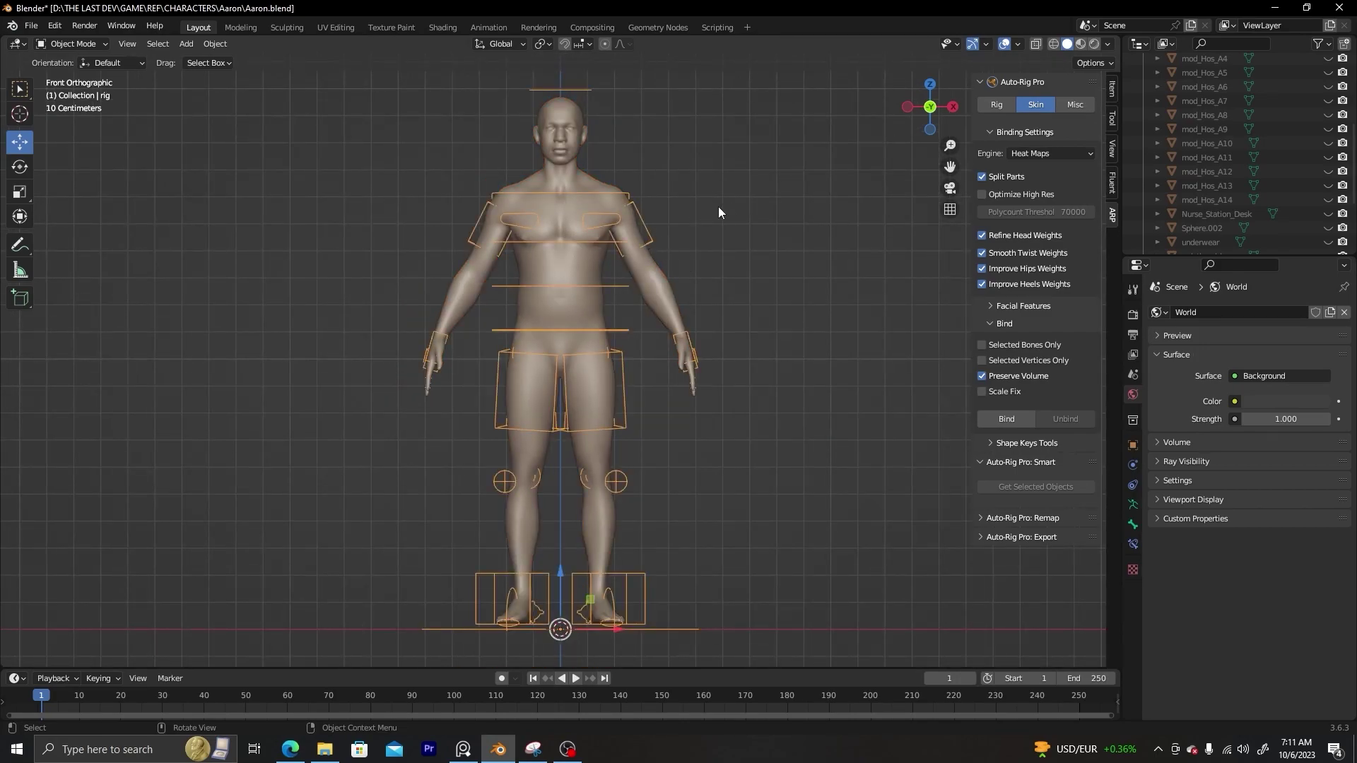
click(76, 44)
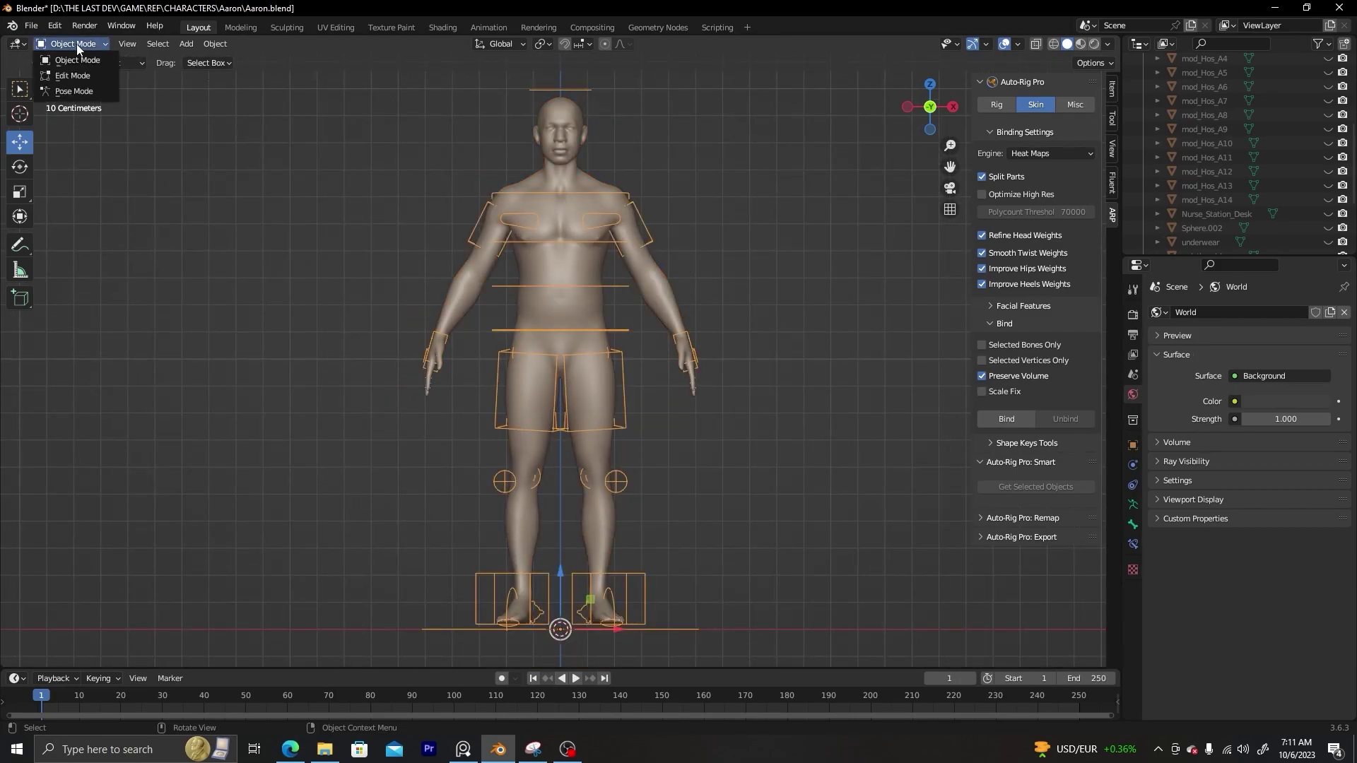
click(81, 92)
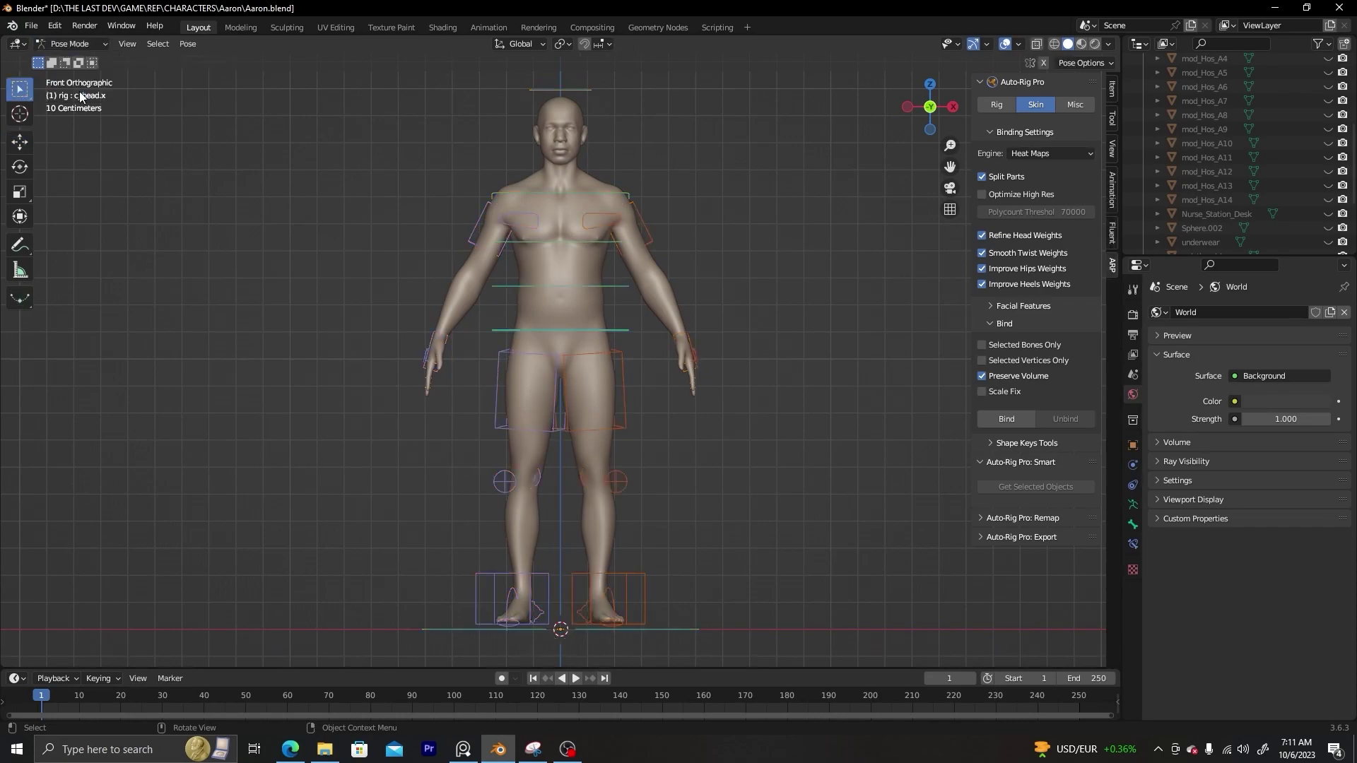
Test deformation by moving c_hand_ik.l and rotating c_spine_03.x, cancelling the hand move
click(690, 348)
key(g)
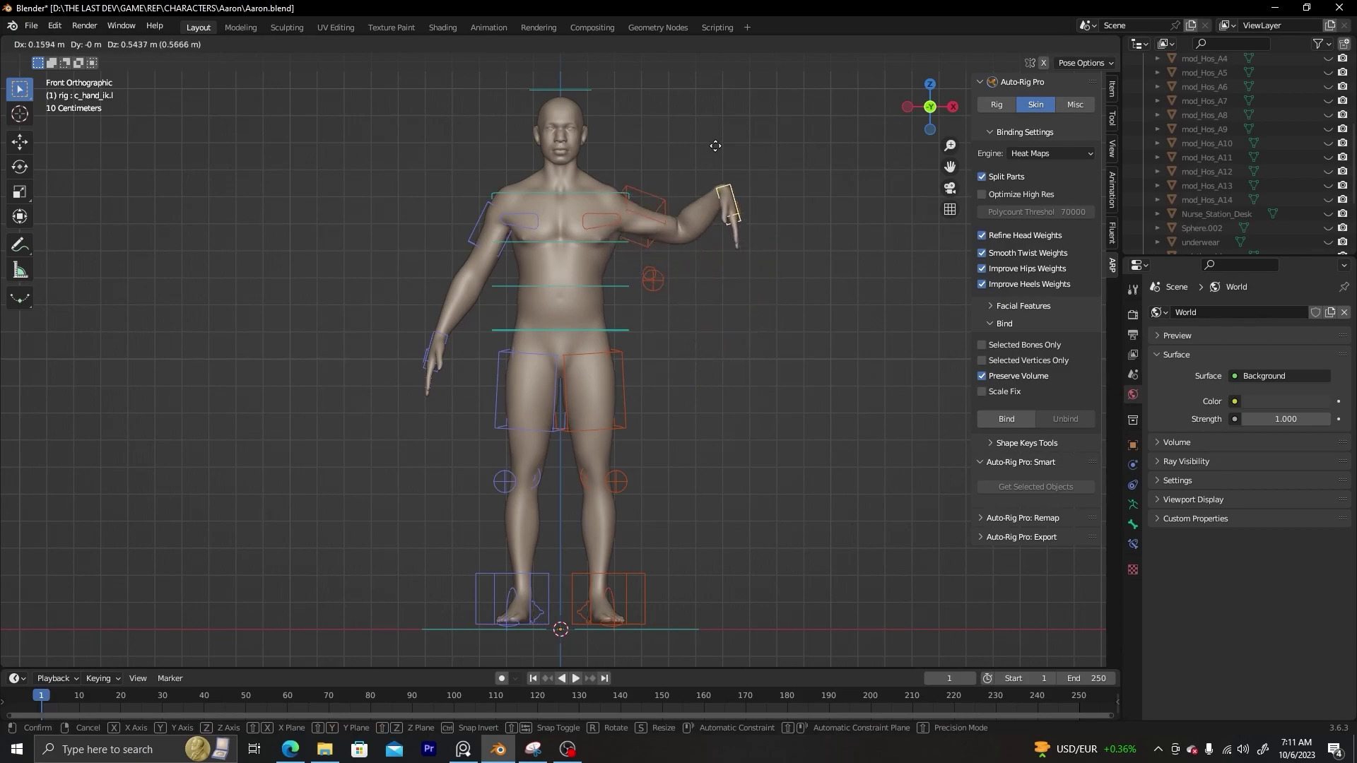
right_click(643, 264)
click(592, 191)
click(20, 168)
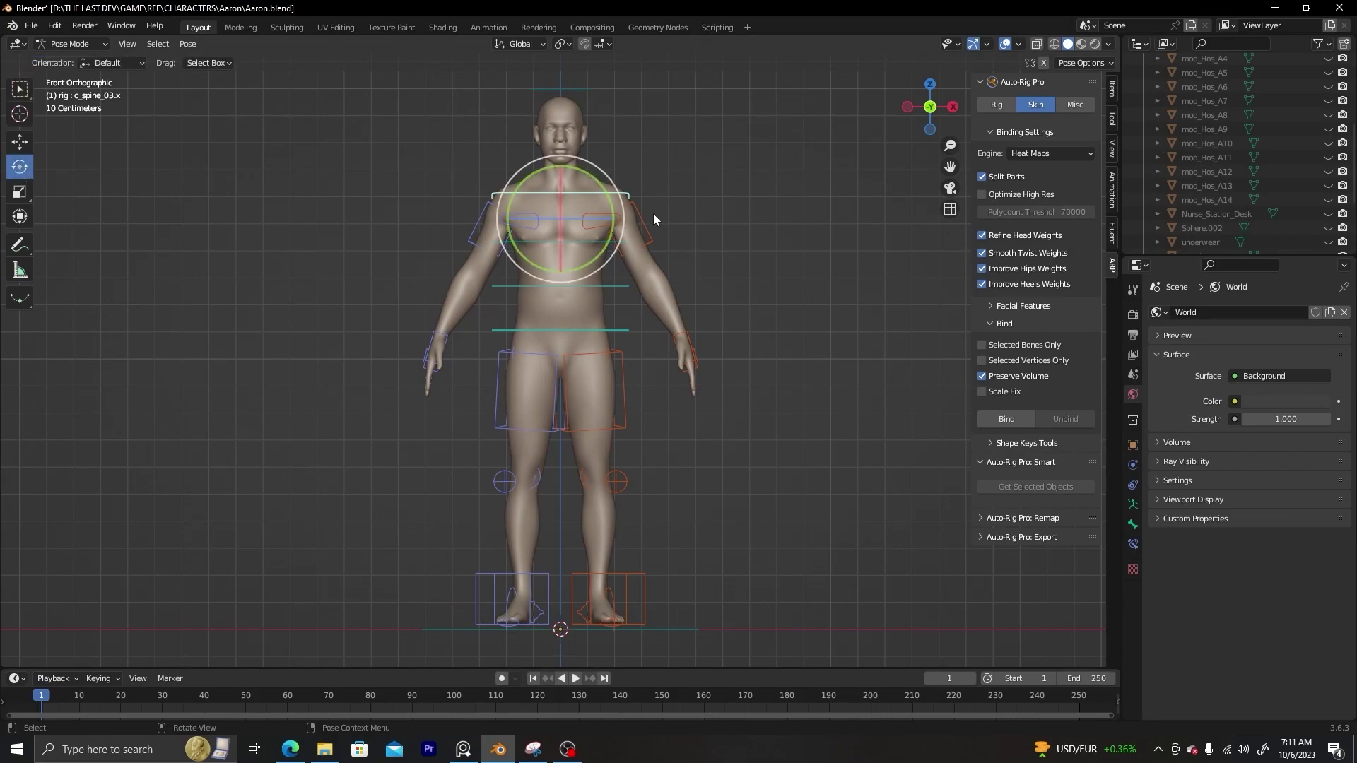
drag(614, 213, 582, 206)
mouse_move(582, 202)
middle_down()
mouse_move(606, 198)
mouse_move(561, 179)
mouse_move(575, 180)
middle_up()
Turn c_head.x and lift c_foot_ik.l to test deformation, cancelling each move
click(573, 182)
mouse_move(557, 244)
mouse_down()
mouse_move(532, 246)
mouse_move(575, 227)
mouse_move(564, 220)
mouse_up()
right_click(566, 223)
shift+middle_drag(565, 226, 647, 525)
click(633, 507)
key(g)
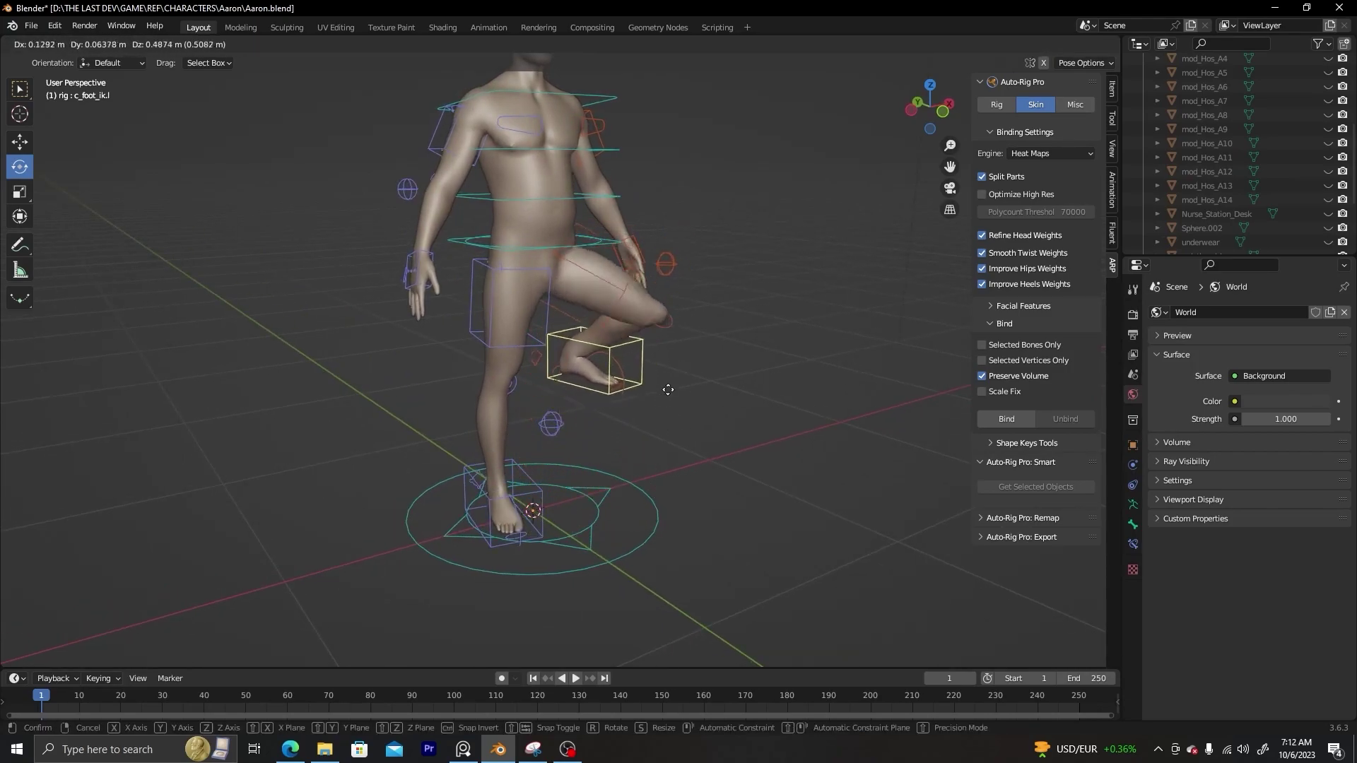
right_click(632, 460)
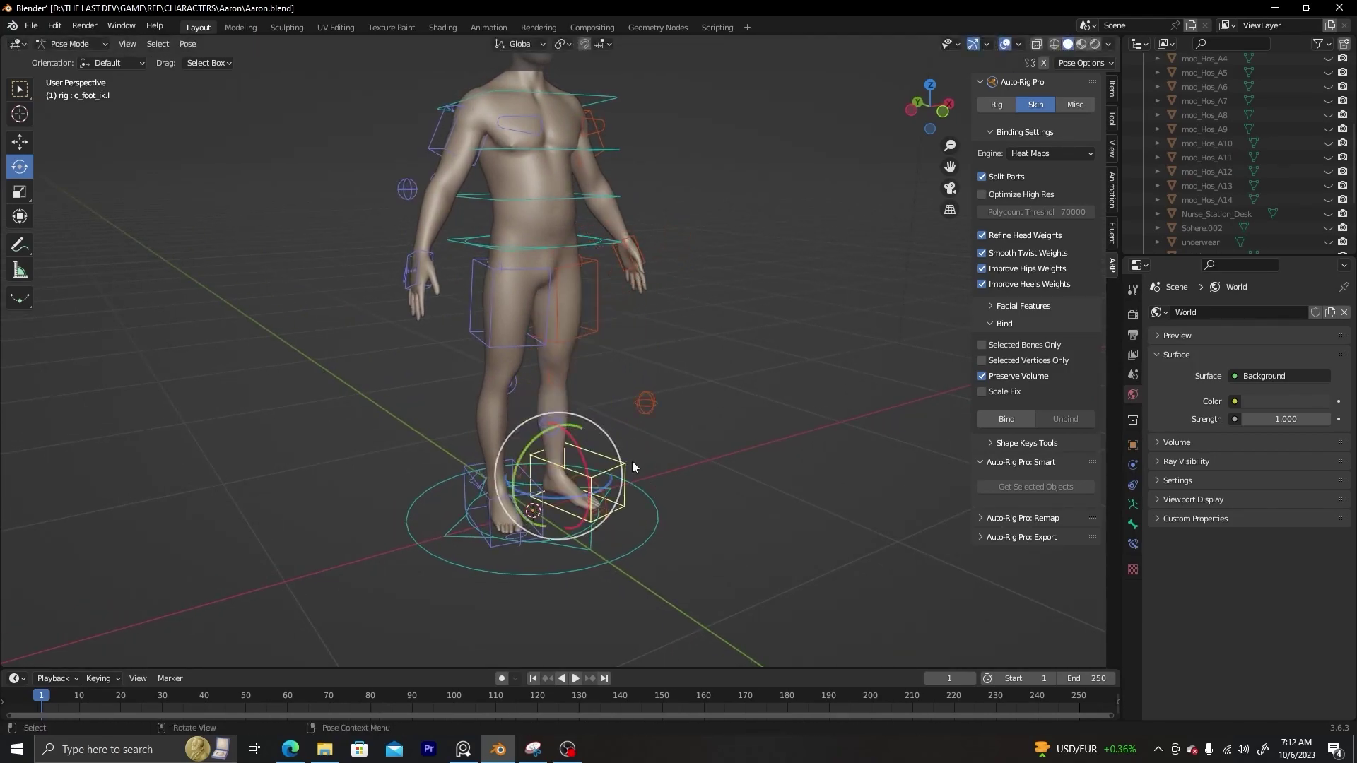
middle_drag(632, 460, 584, 386)
scroll(584, 386, down, 3)
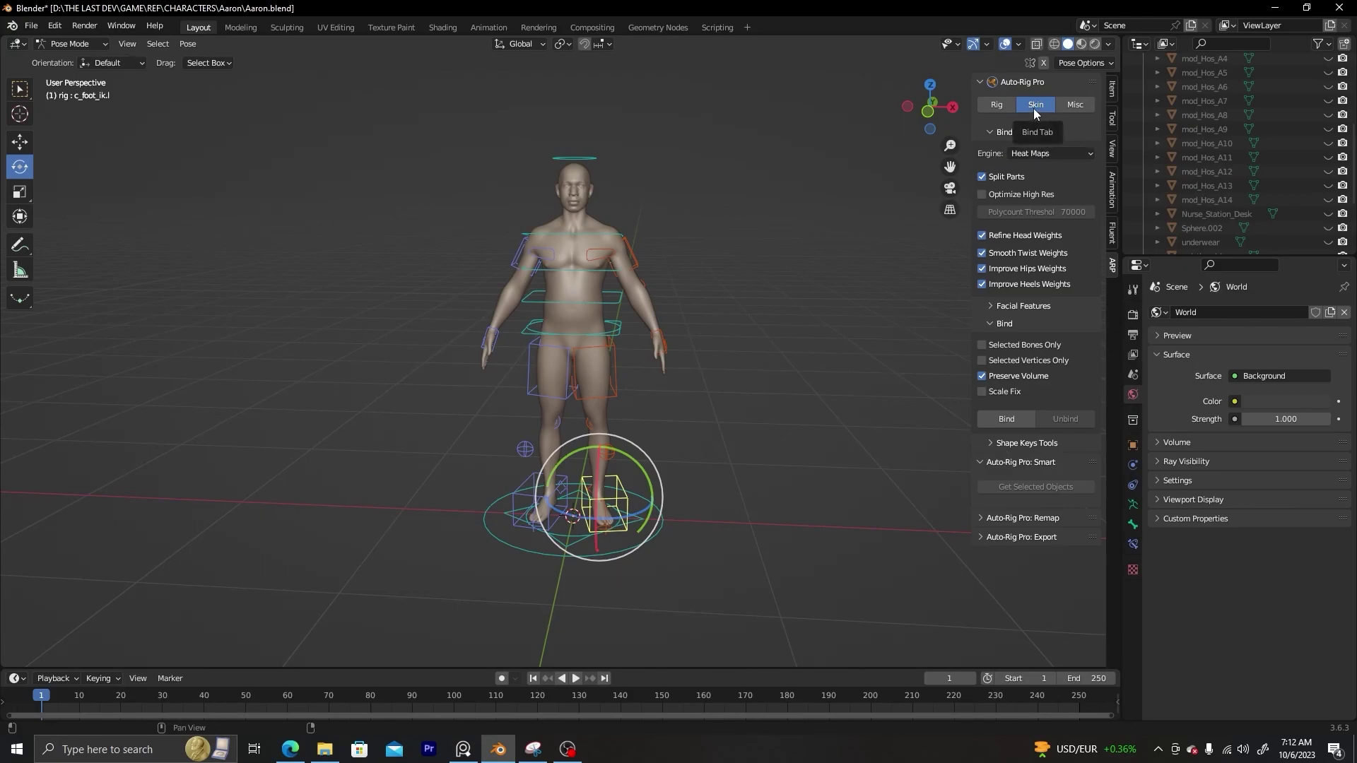
click(1035, 155)
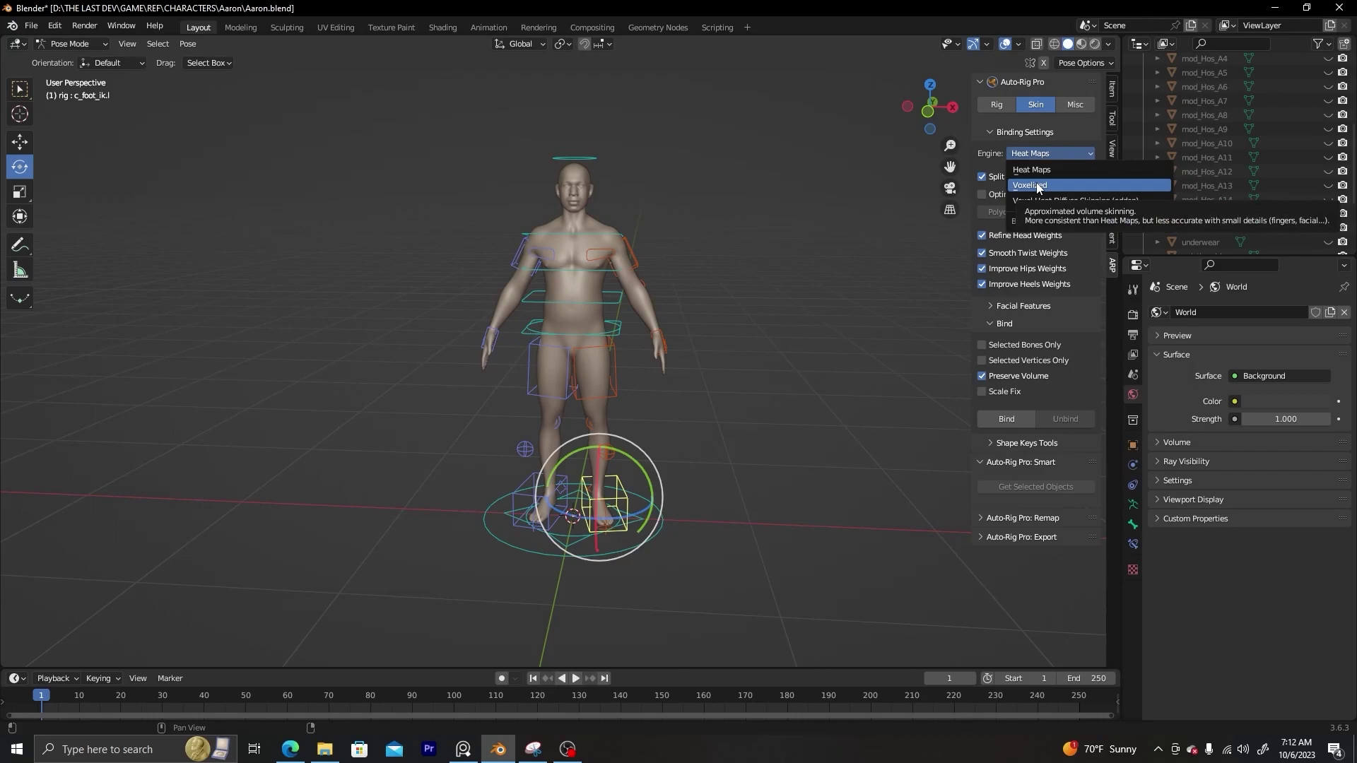
click(1026, 169)
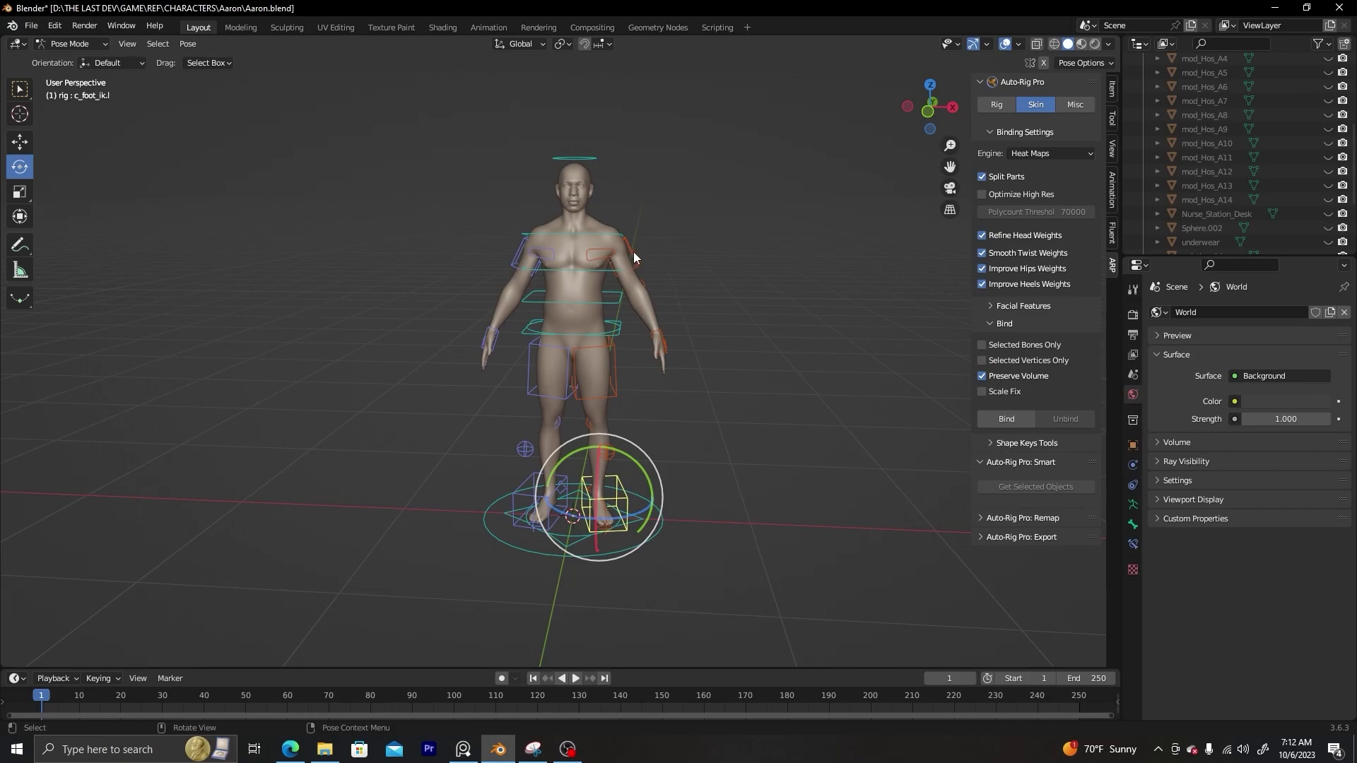
middle_drag(684, 266, 633, 307)
click(622, 271)
drag(632, 308, 639, 315)
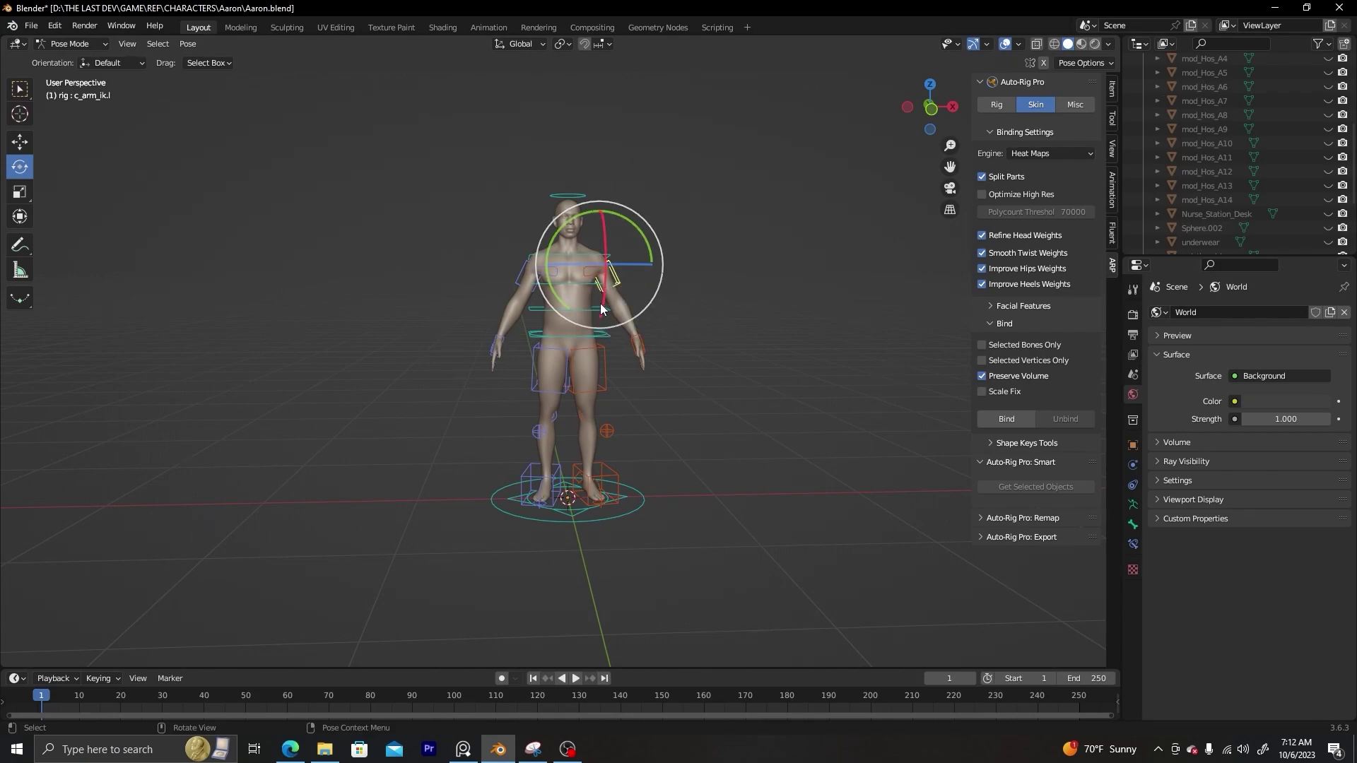
key(a)
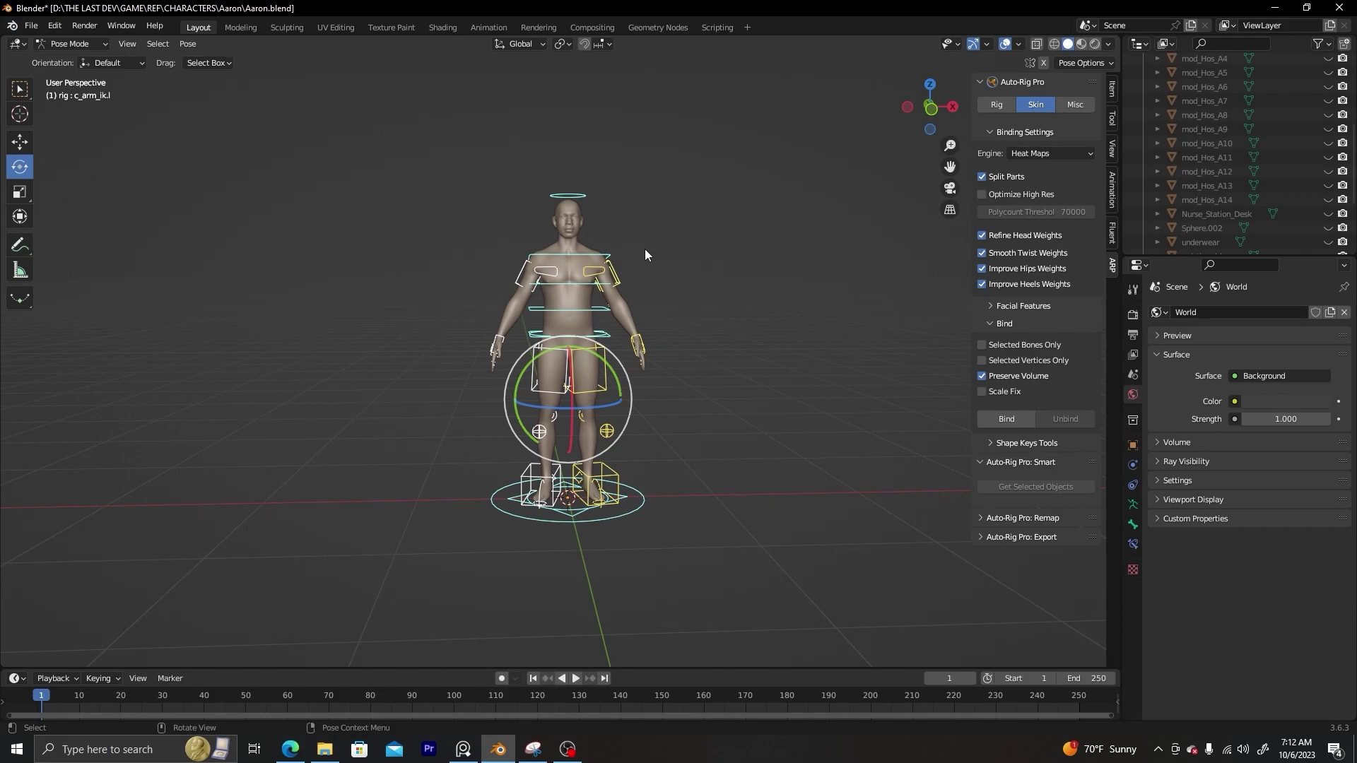
click(663, 227)
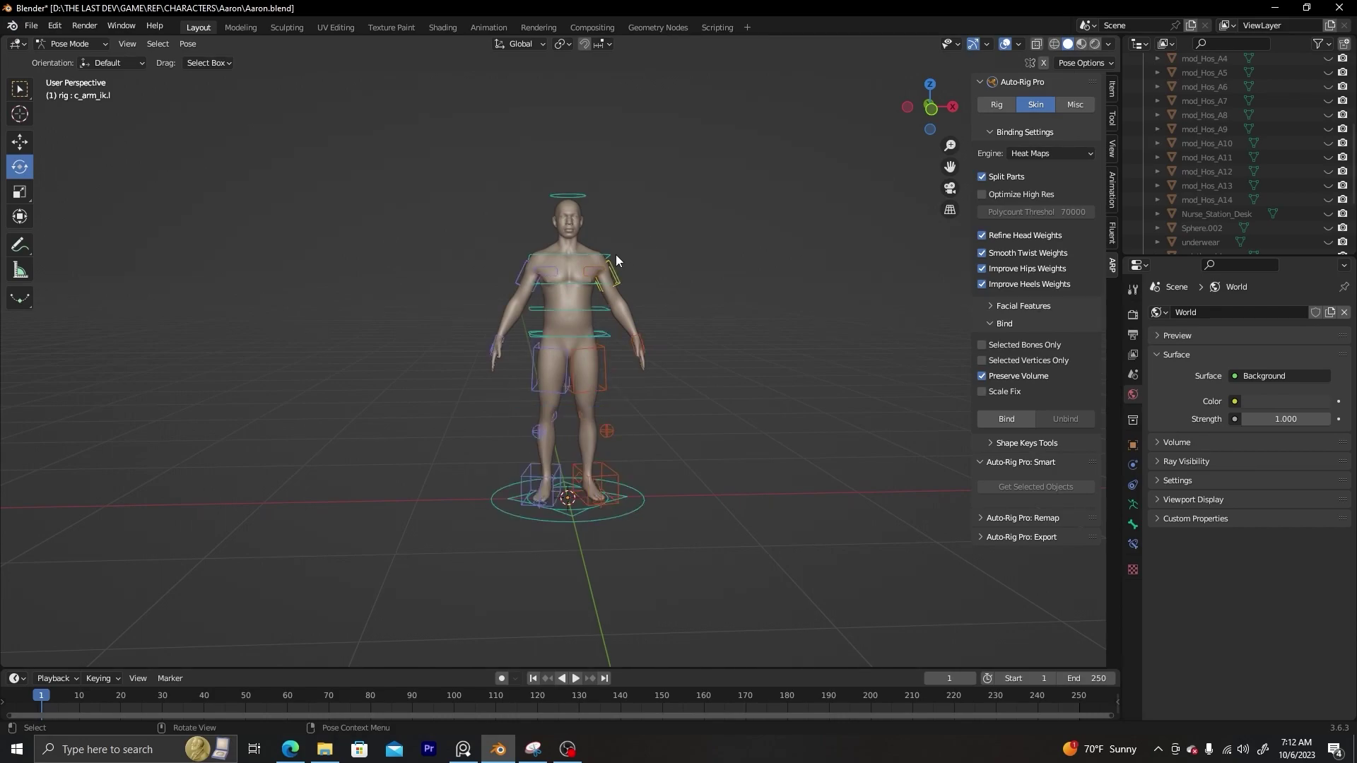
middle_drag(615, 260, 87, 75)
scroll(626, 306, up, 3)
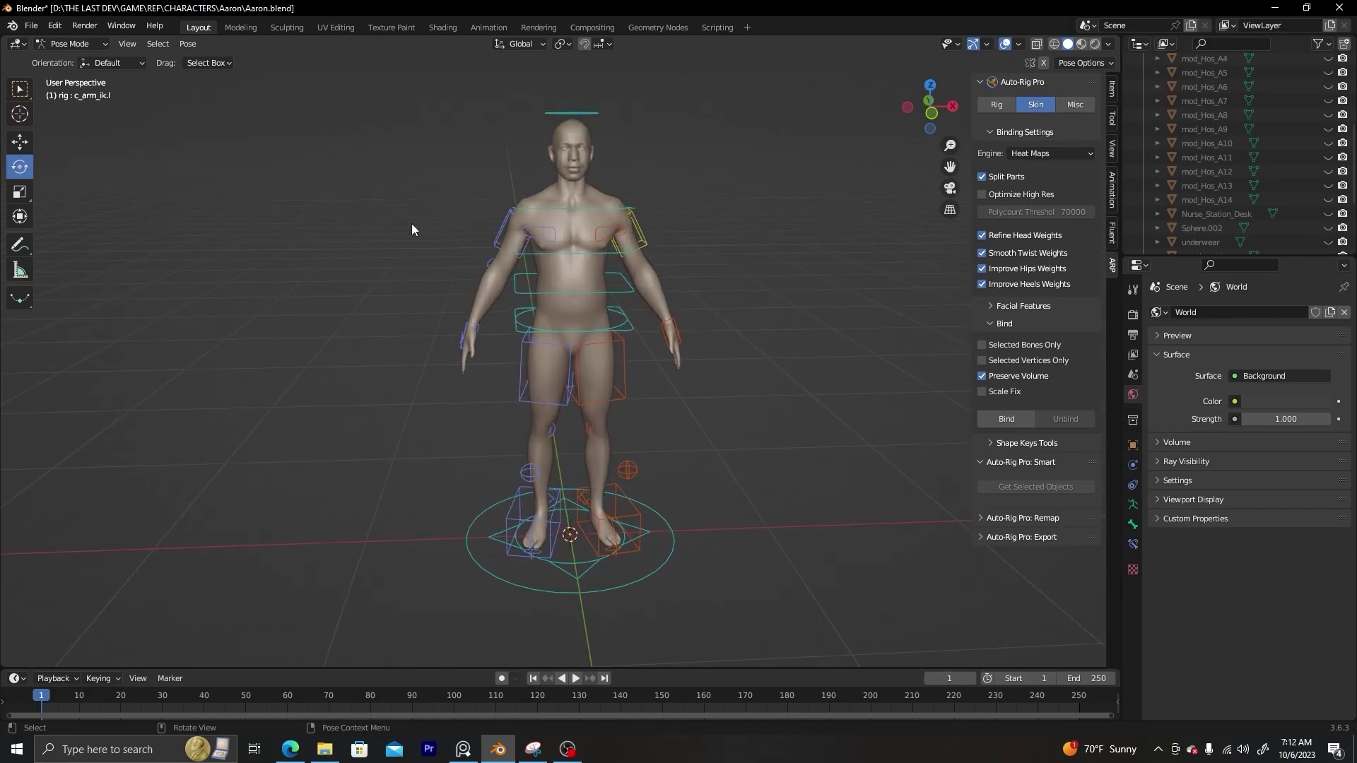
Switch to Object Mode, box-select the body mesh with the rig, and open File > Export
click(65, 47)
click(57, 62)
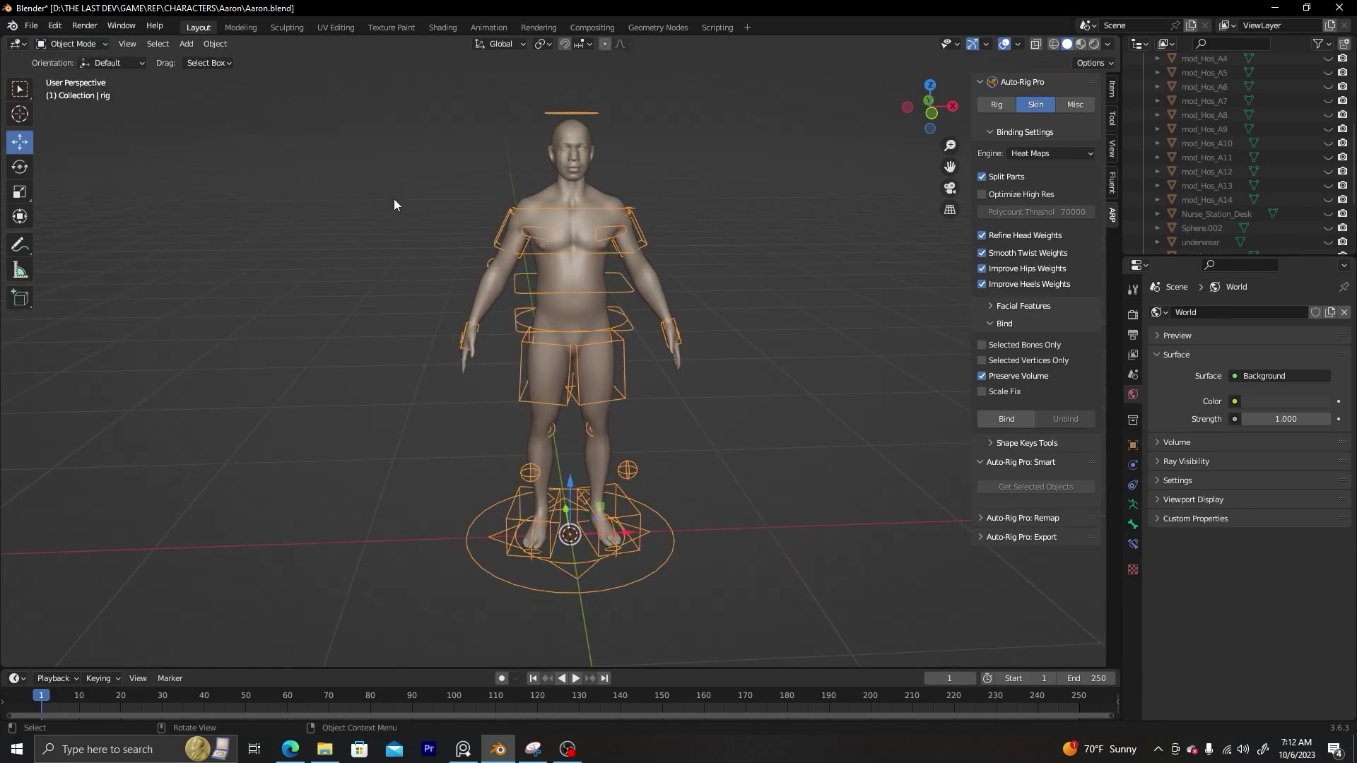
scroll(424, 240, down, 3)
drag(449, 172, 670, 507)
scroll(586, 341, up, 2)
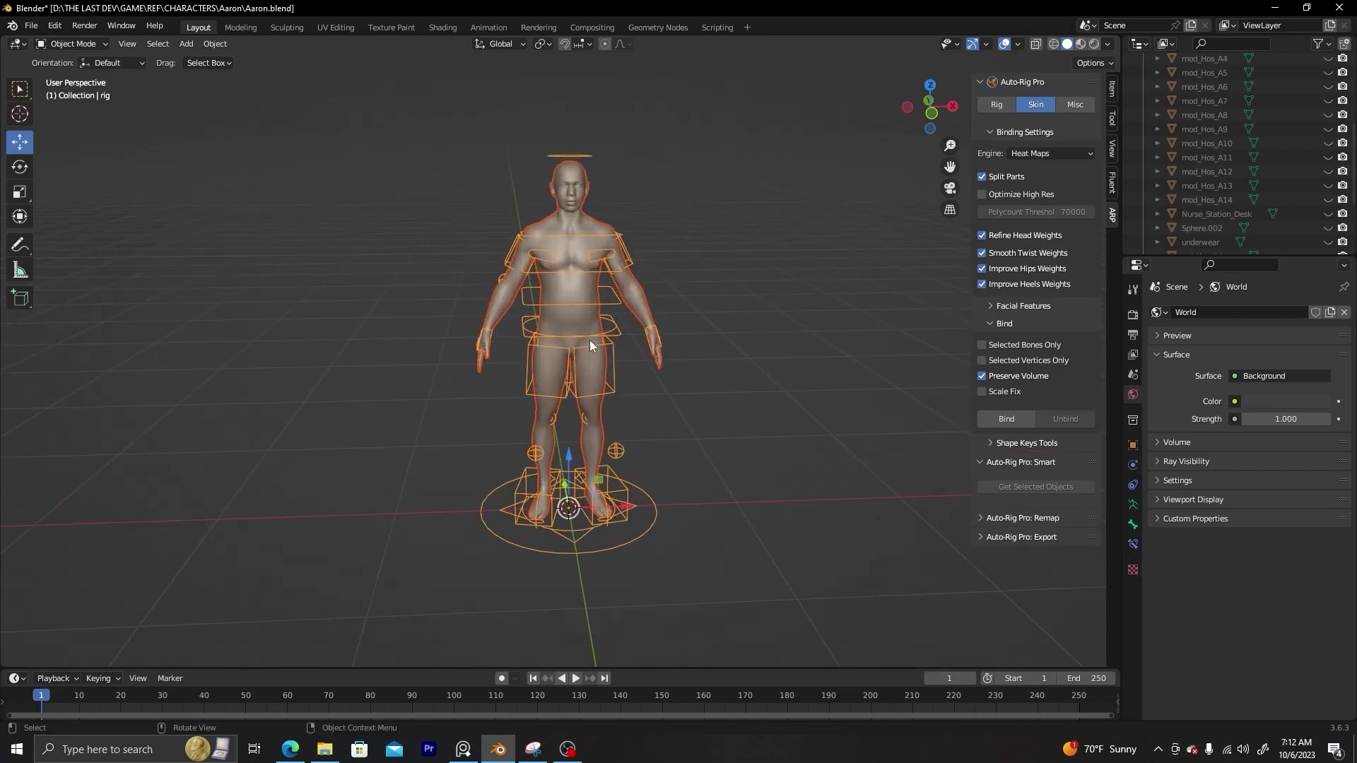
middle_drag(594, 337, 540, 338)
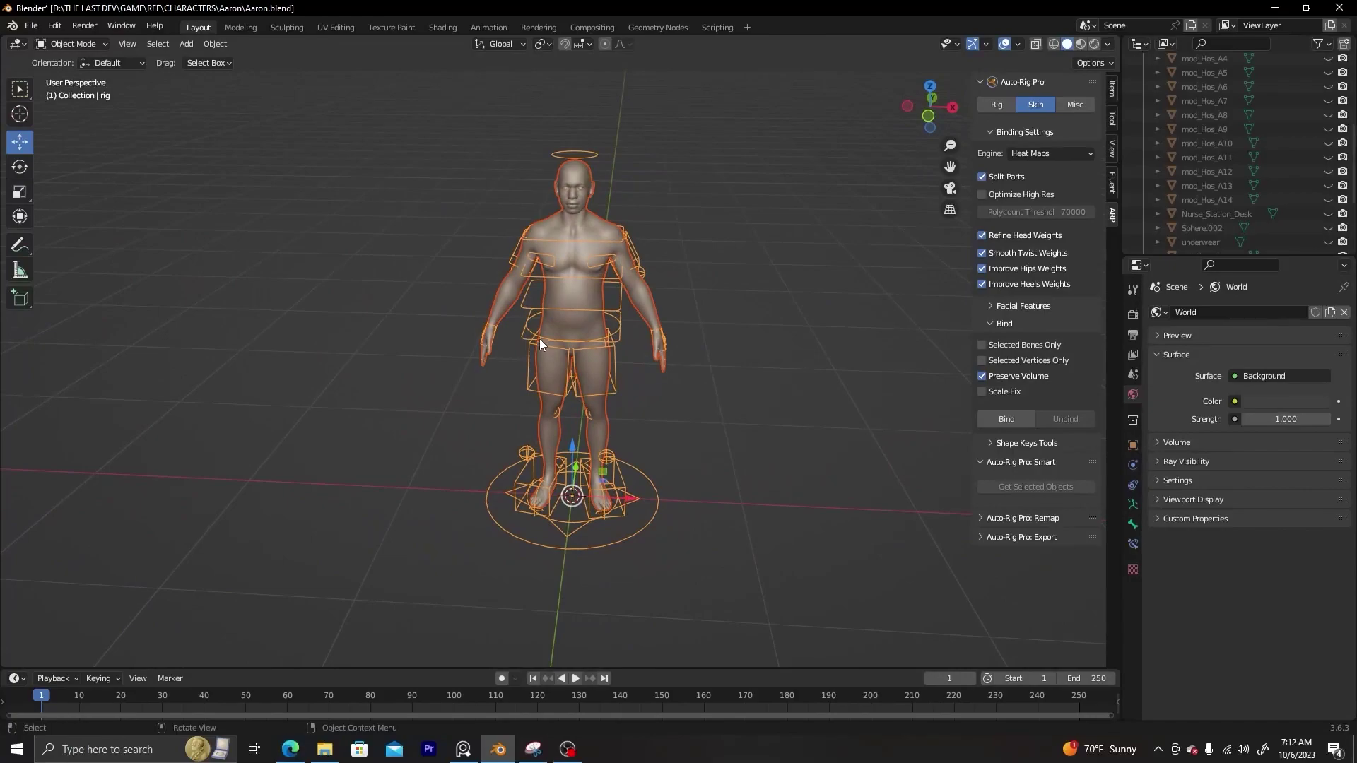
click(31, 26)
mouse_move(104, 230)
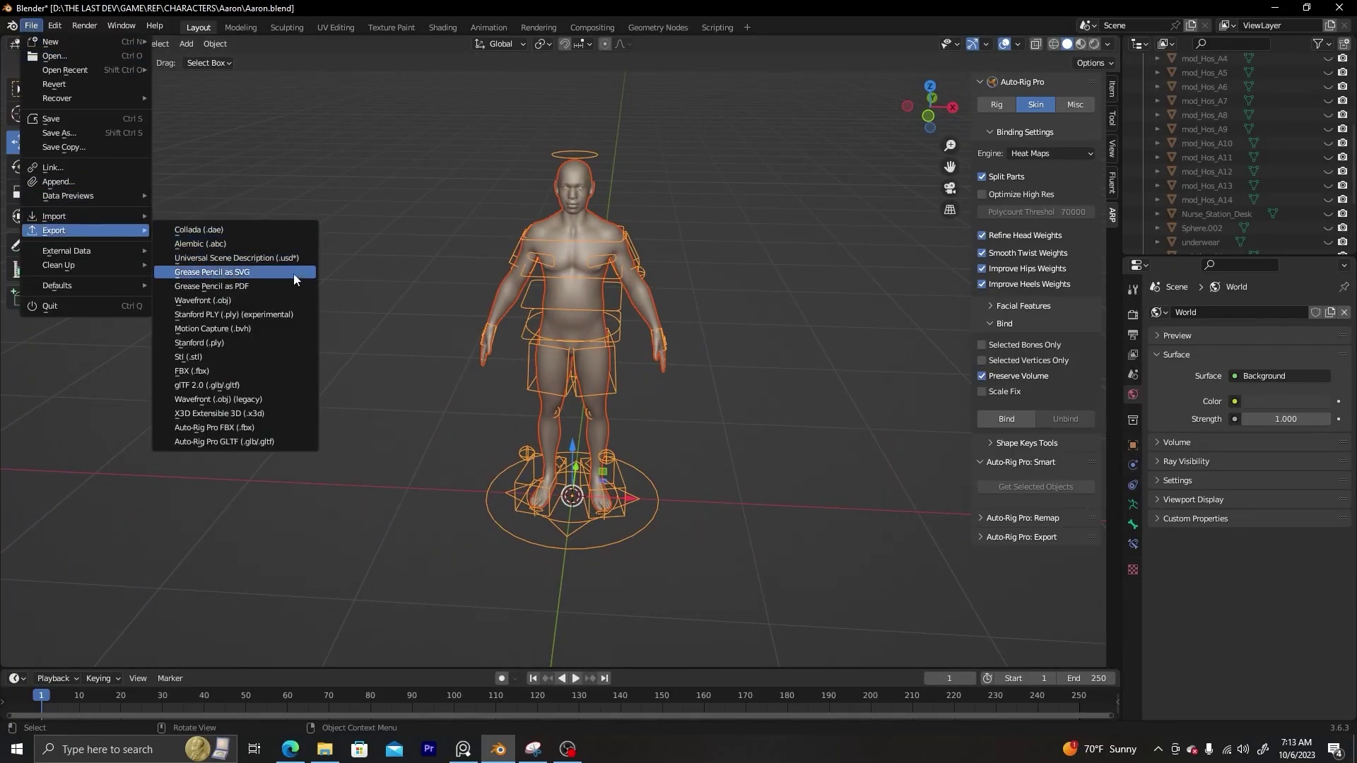
Start an Auto-Rig Pro FBX export and browse to the Desktop on the D: drive
click(226, 428)
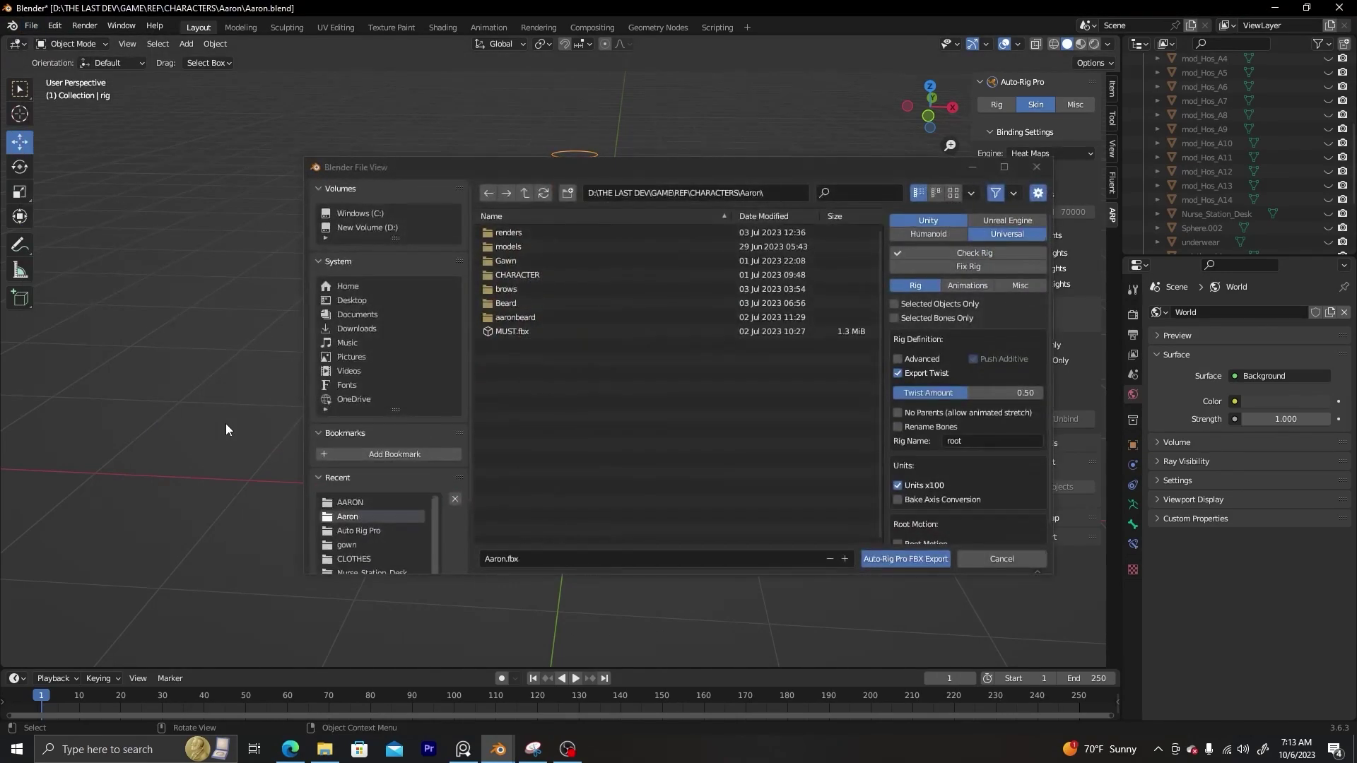
click(367, 226)
click(354, 300)
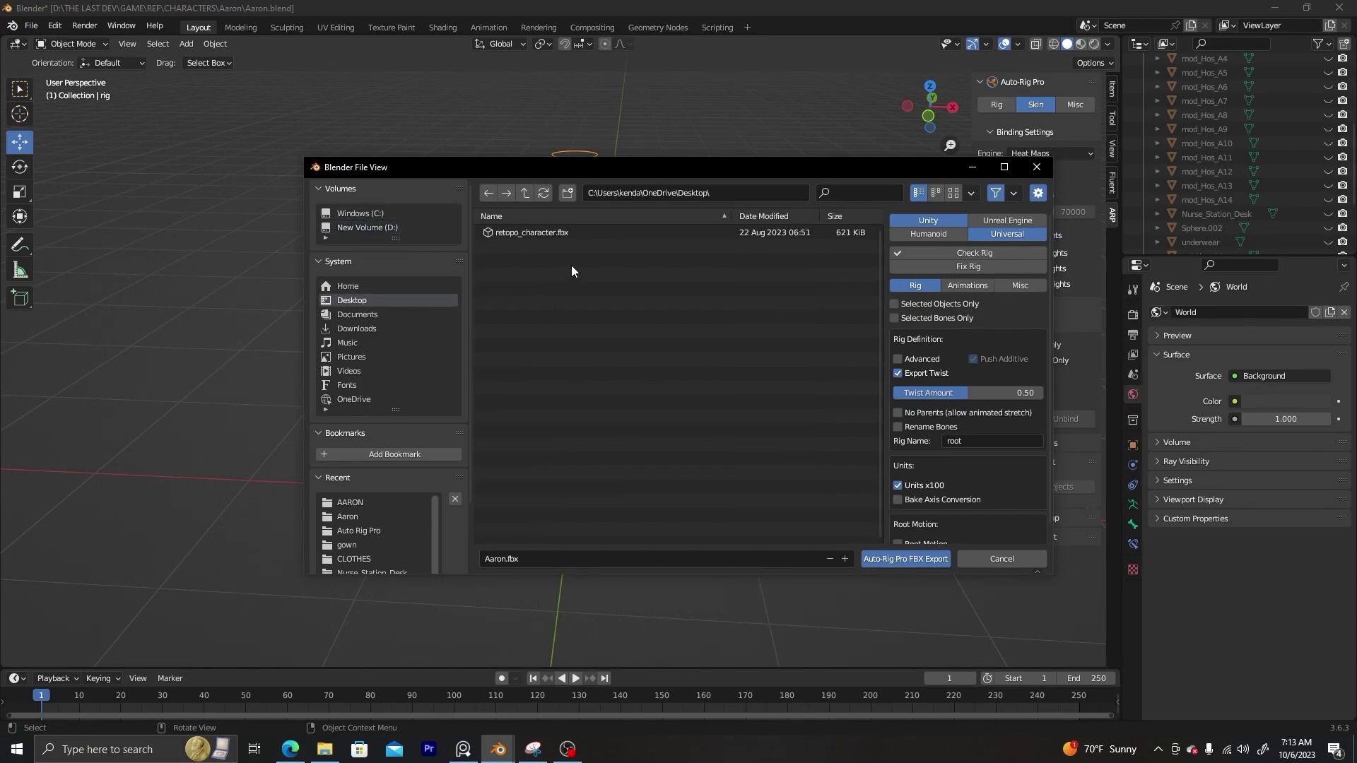
Create and open a new Desktop folder 'test', and name the export file test_arp
click(567, 193)
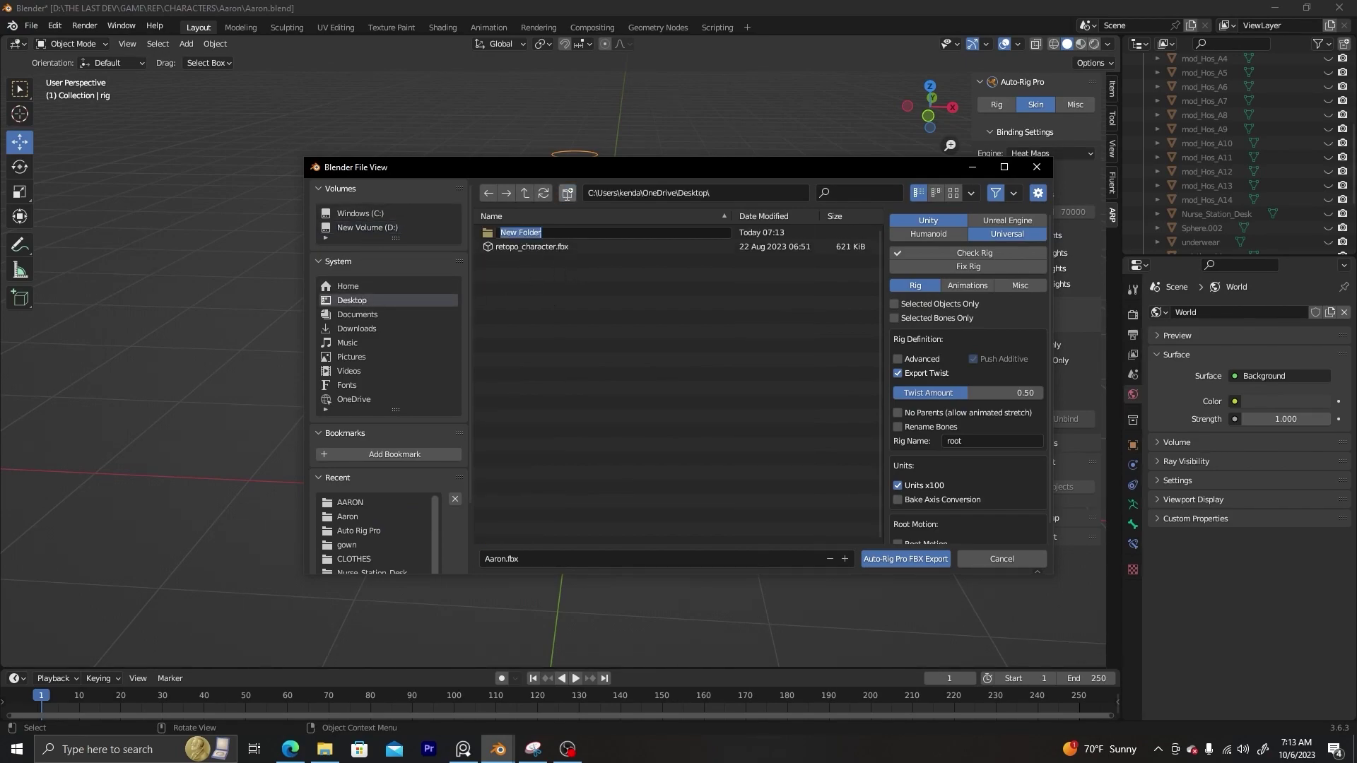
text(test)
key(Return)
double_click(511, 232)
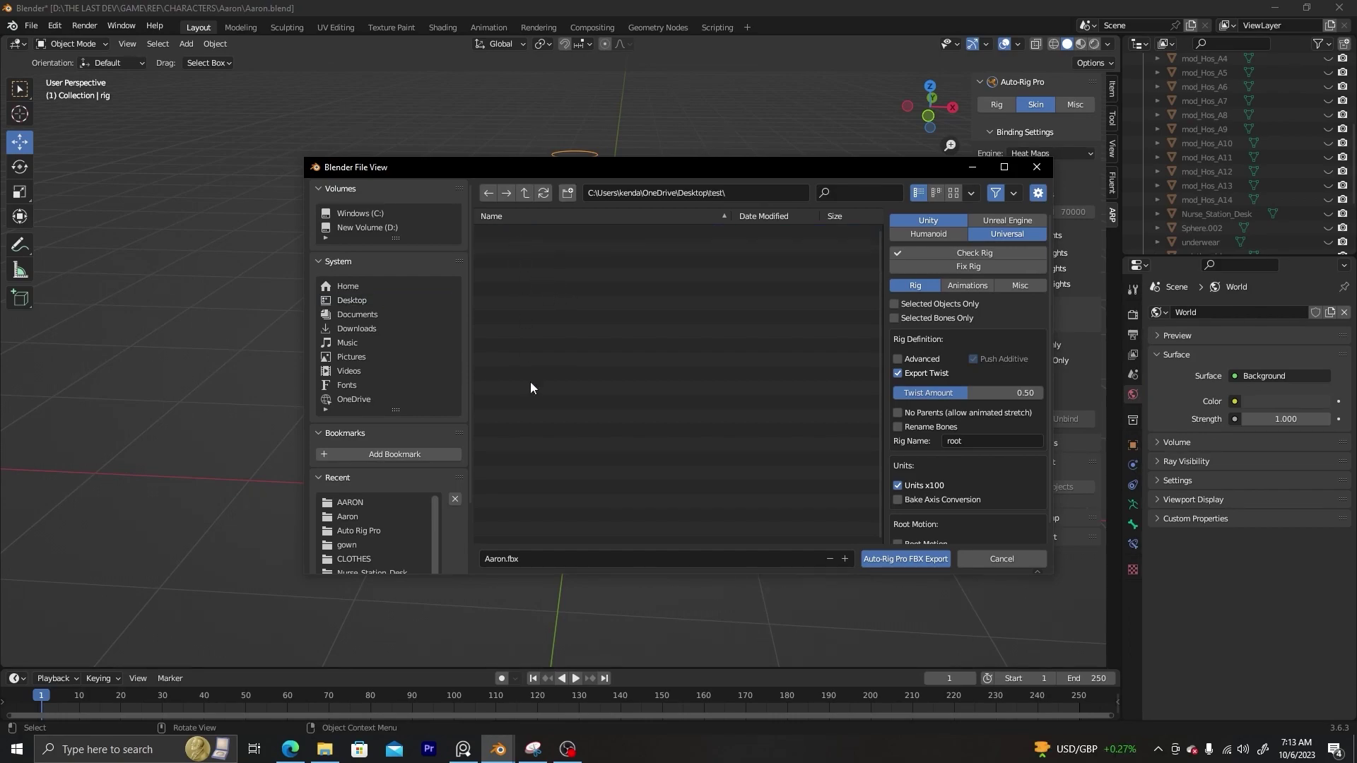
click(528, 557)
text(test_arp)
Set test_arp.fbx to export with the Unreal Engine Humanoid preset, selected objects only
click(989, 221)
click(990, 223)
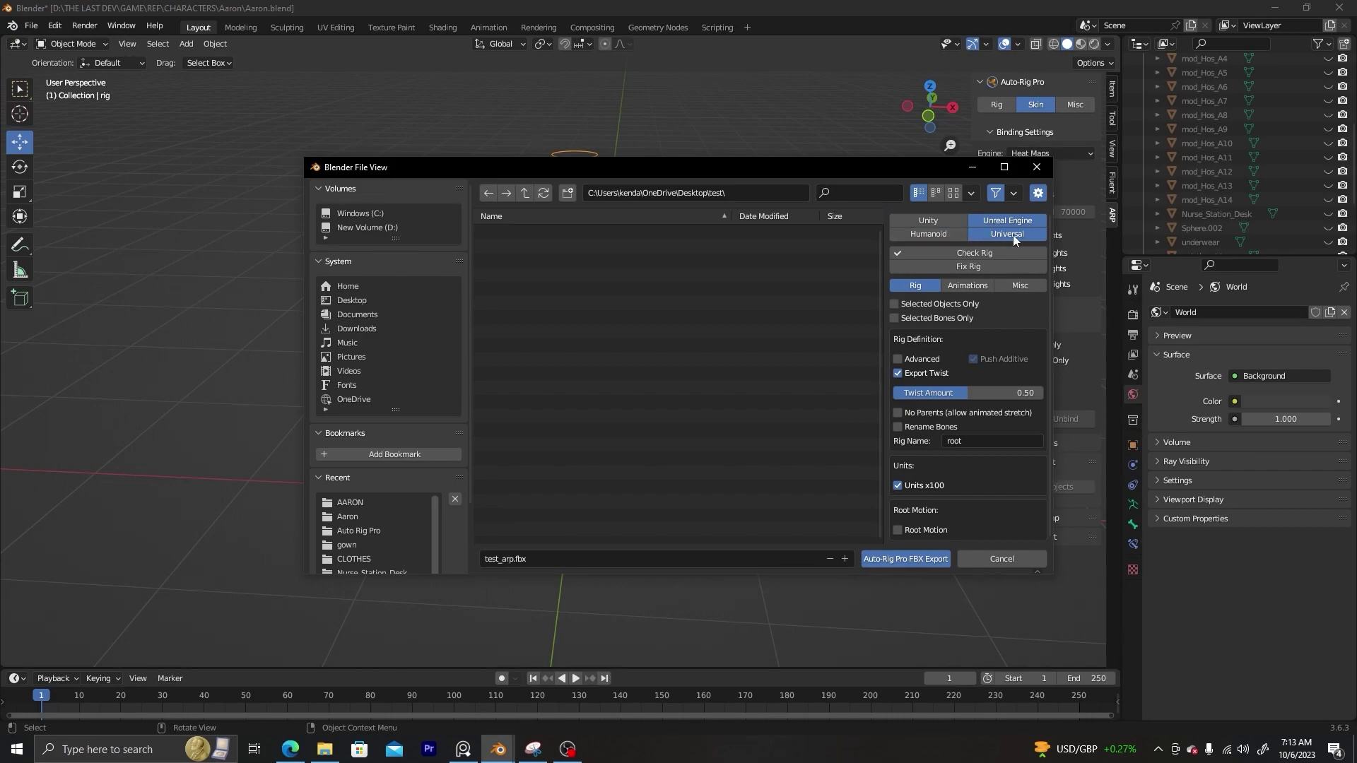
click(927, 235)
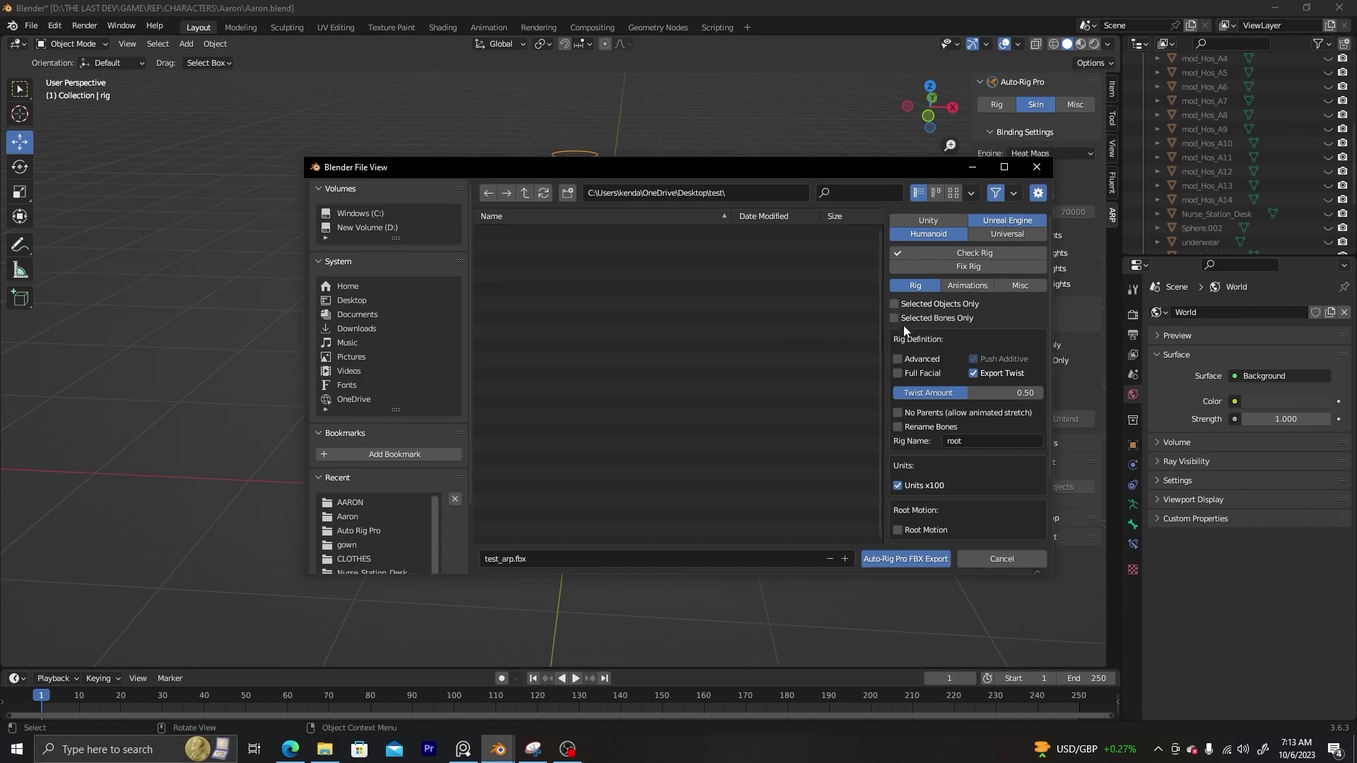
click(894, 304)
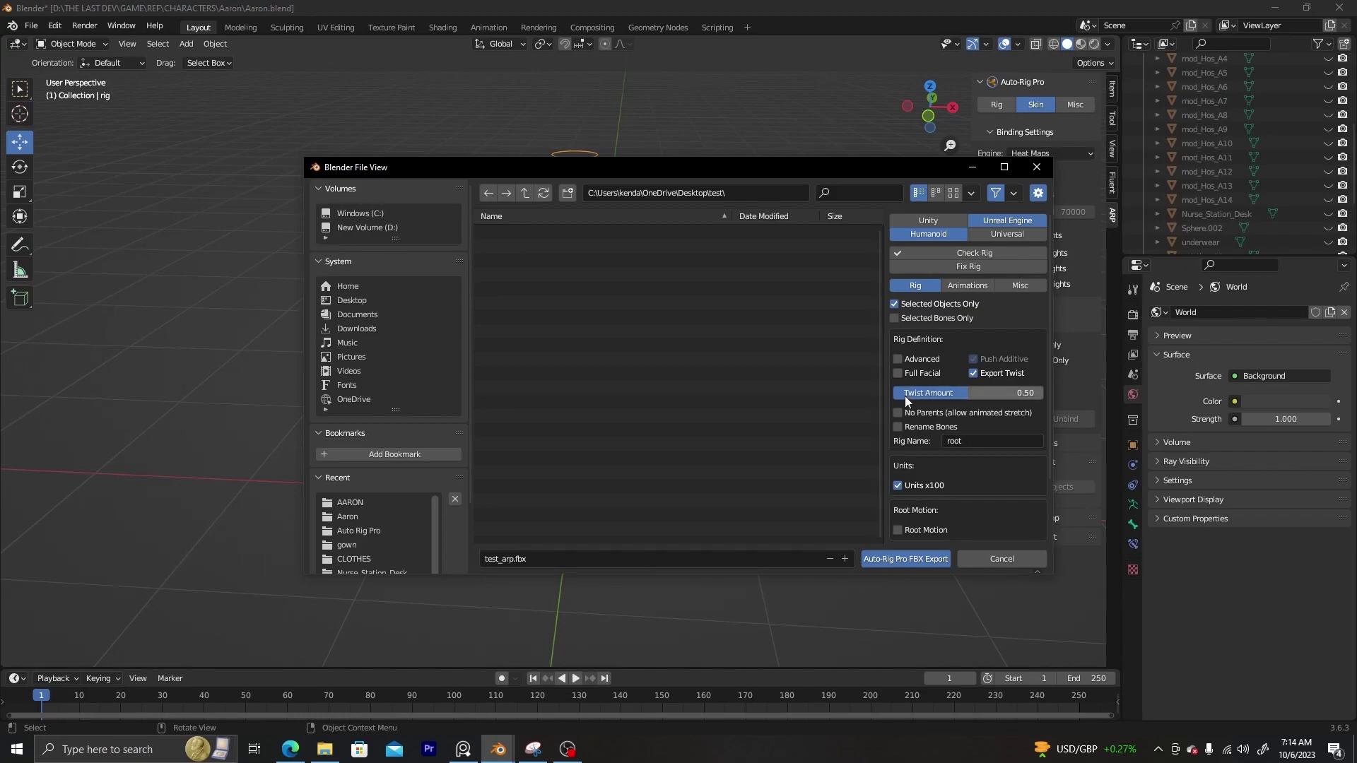
Enable UE4 Legacy, Rename for UE, Add IK Bones and Mannequin Axes, then export test_arp.fbx
scroll(929, 368, down, 4)
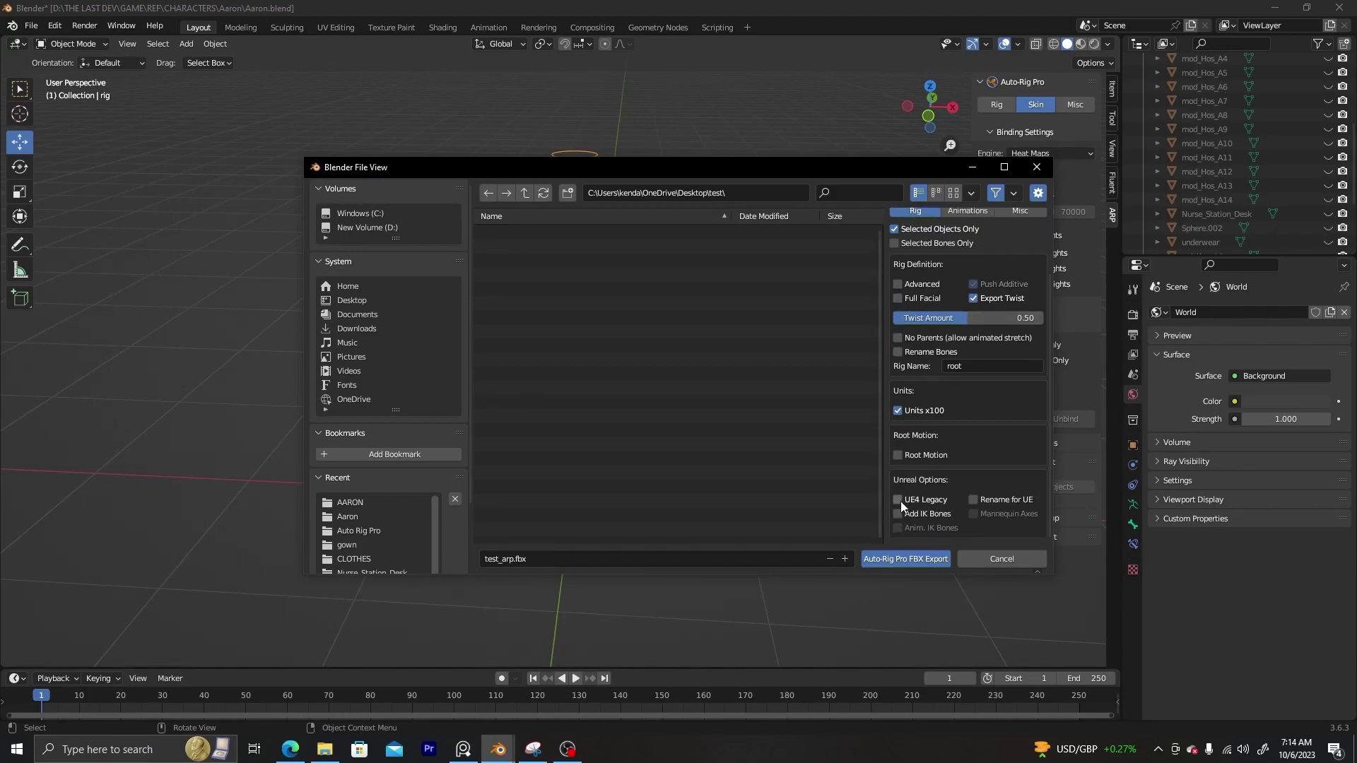
click(899, 500)
click(974, 501)
click(898, 514)
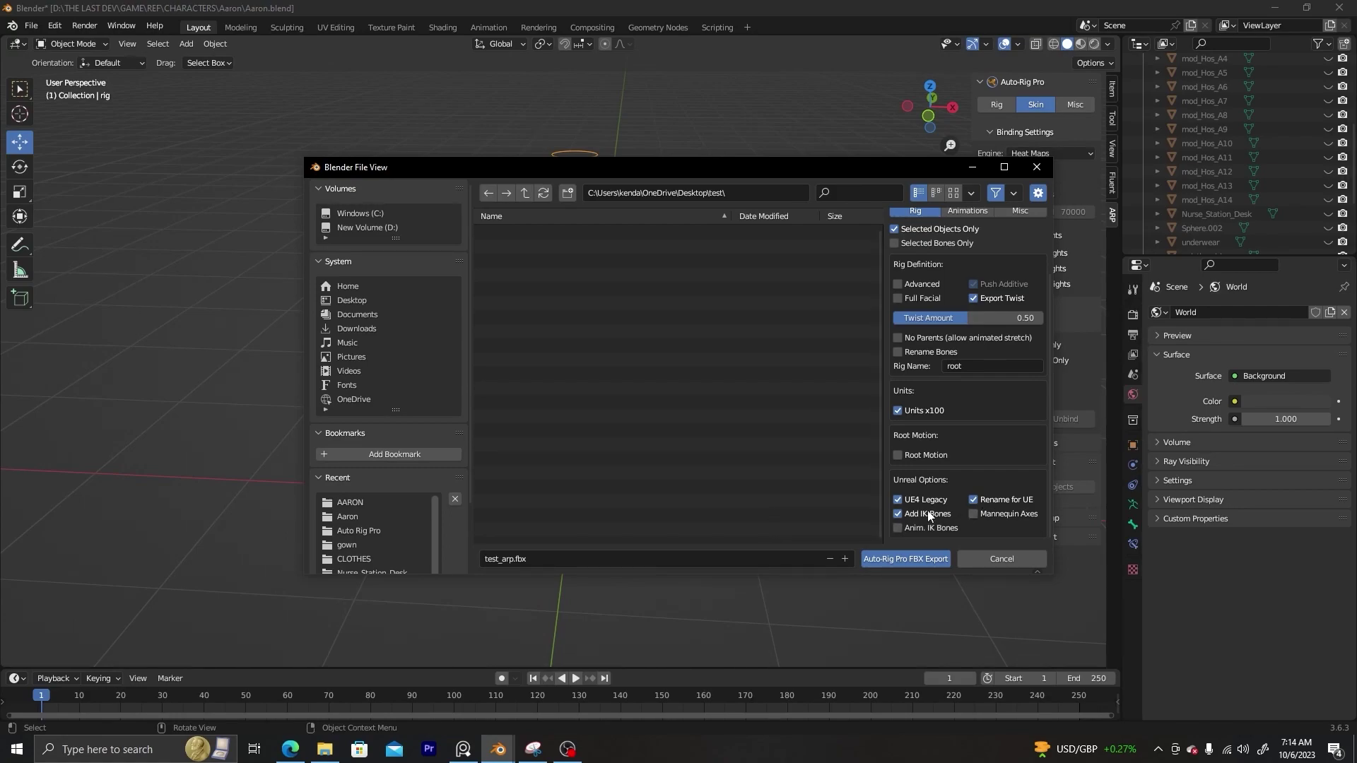
click(976, 514)
click(897, 561)
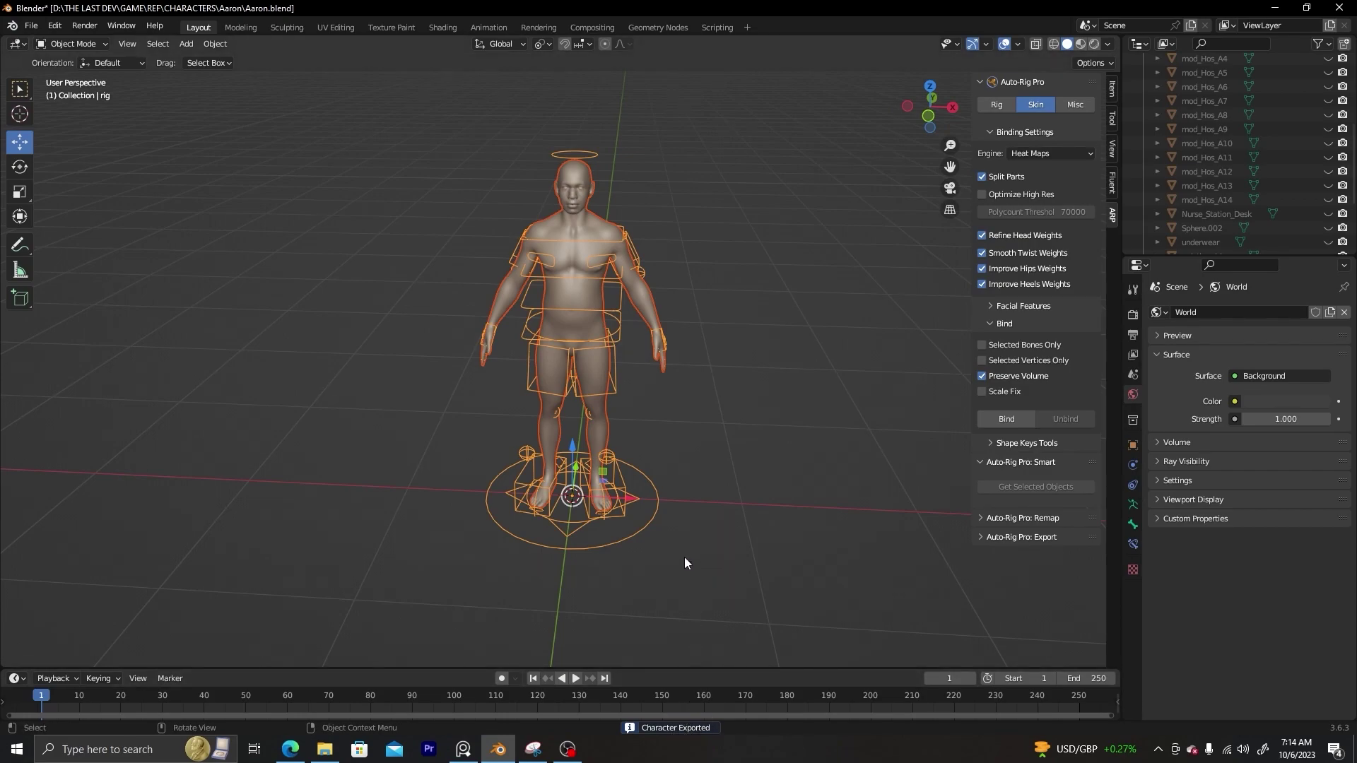
scroll(658, 467, down, 1)
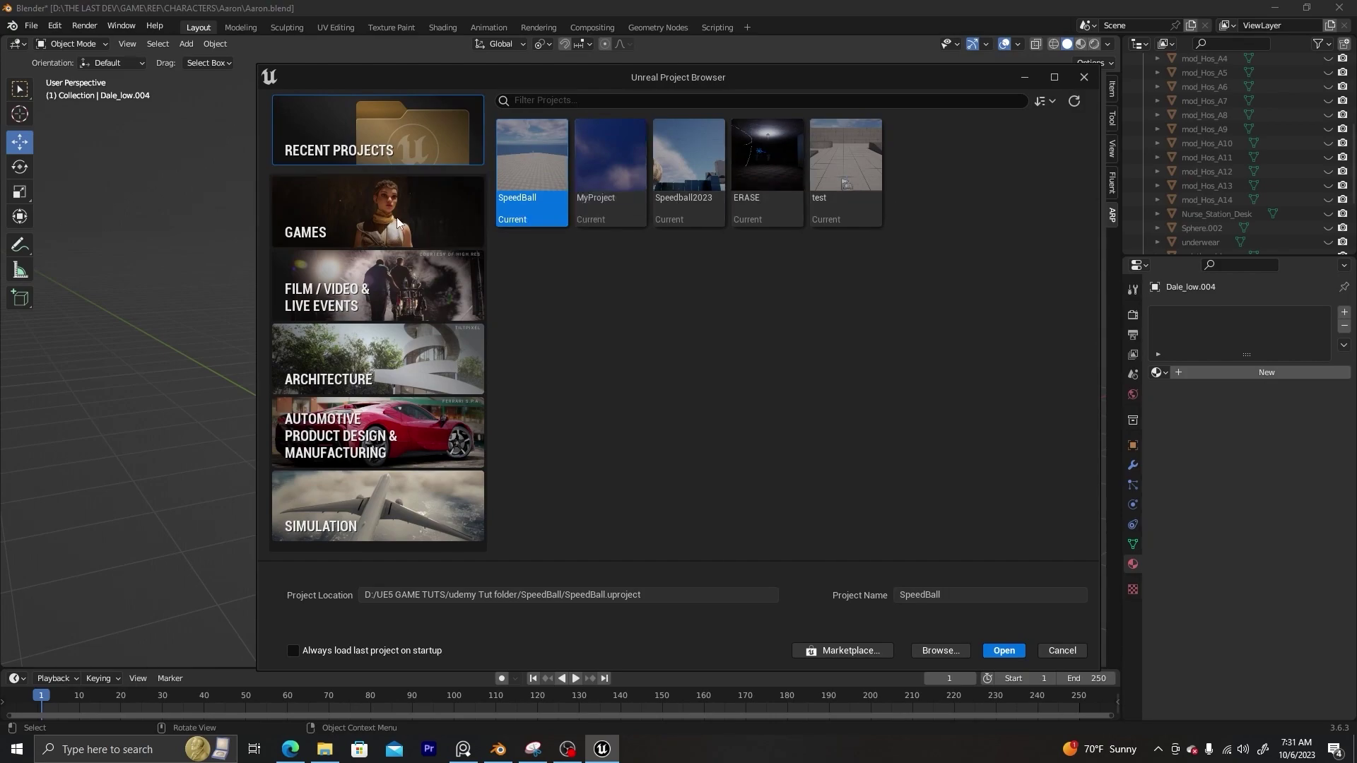
Create a Games > Third Person project named test1
click(398, 222)
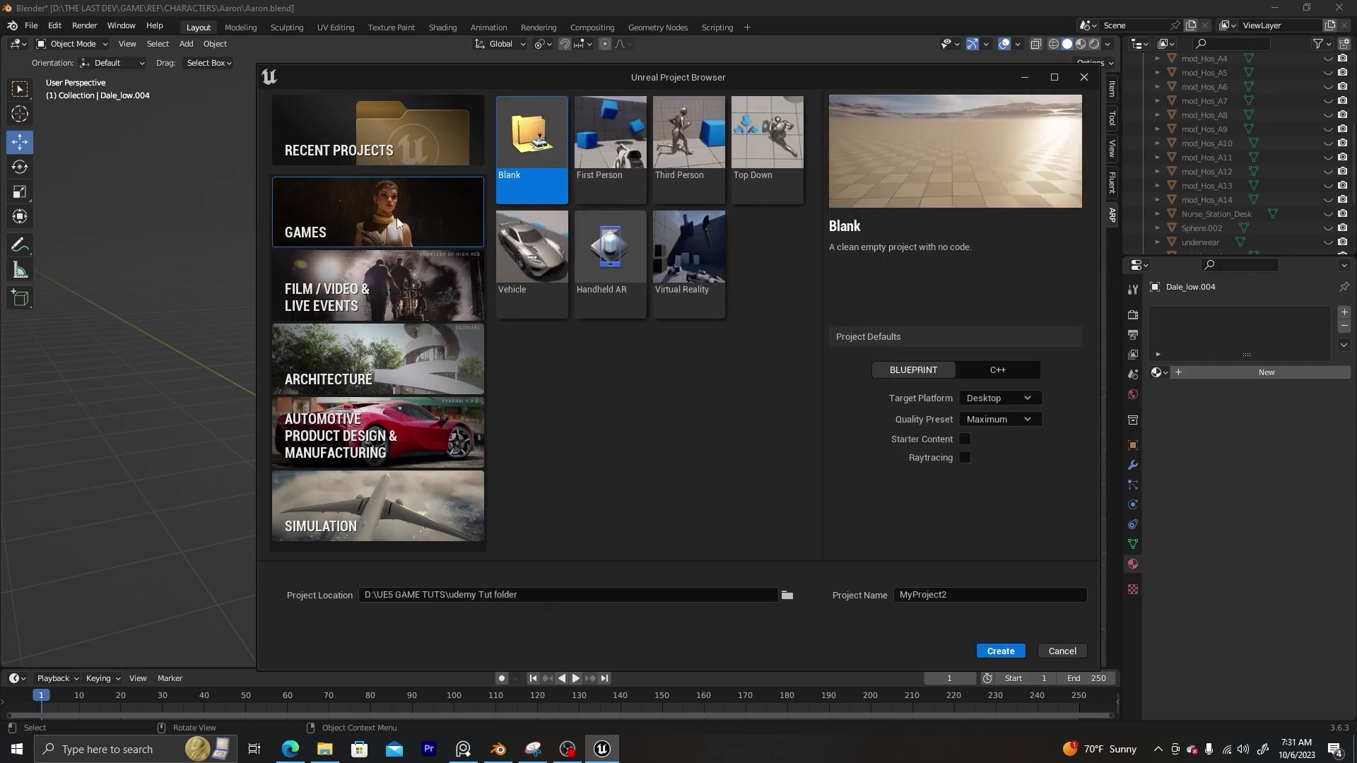
click(680, 148)
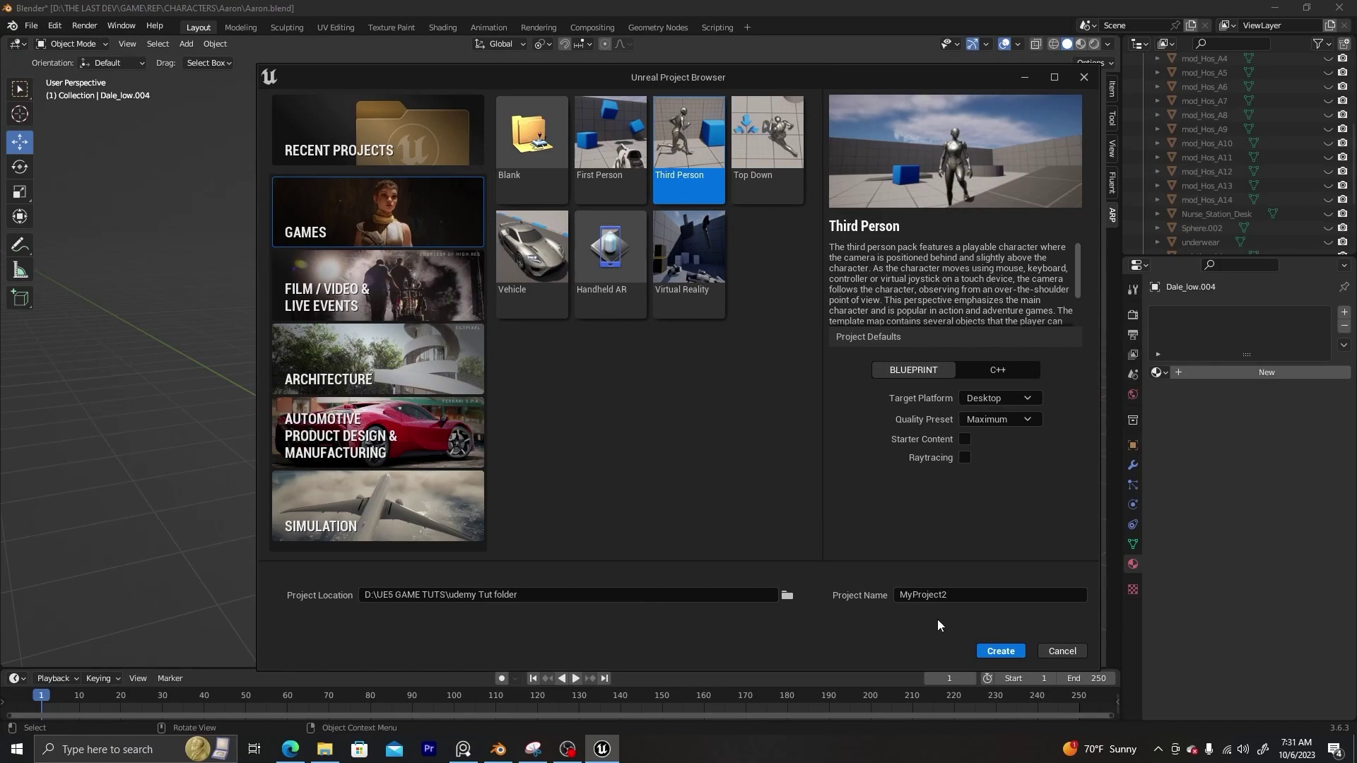
click(953, 595)
text(test)
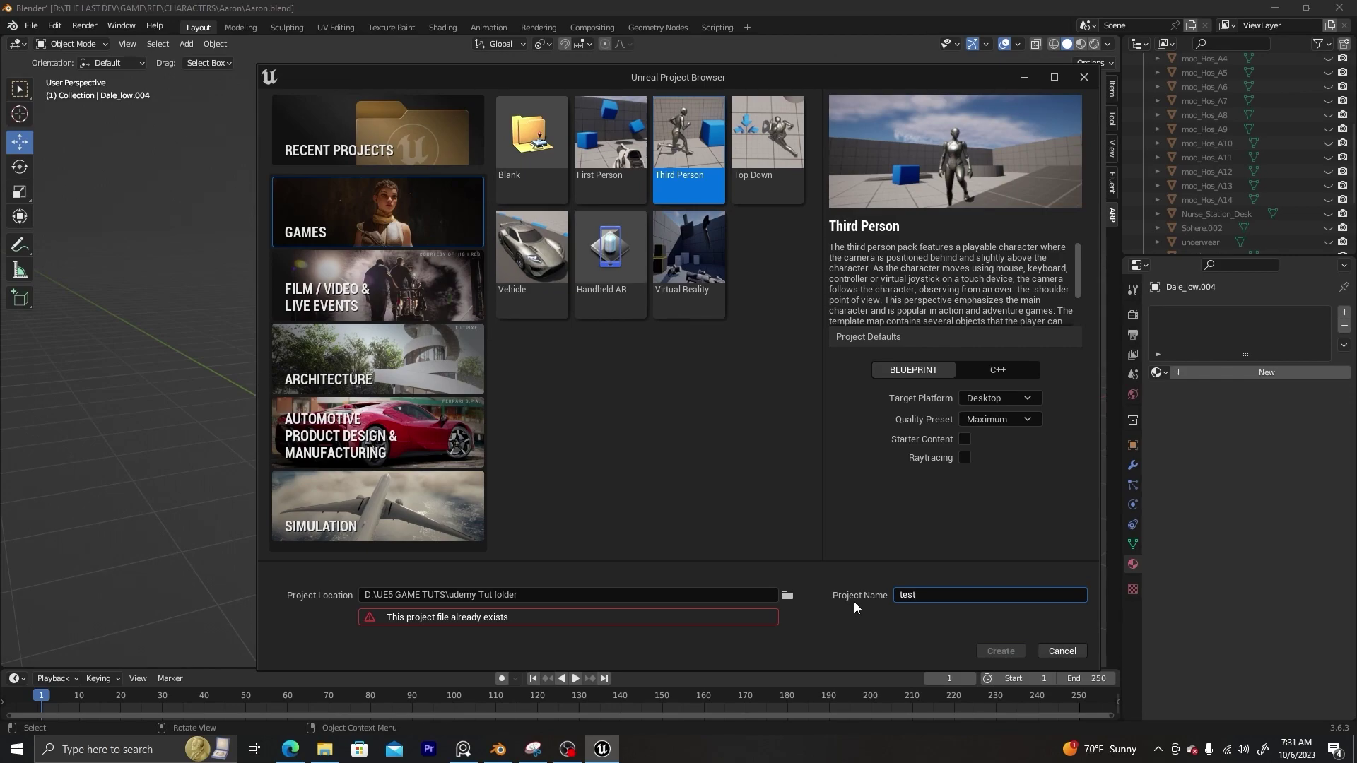
text(1)
click(997, 652)
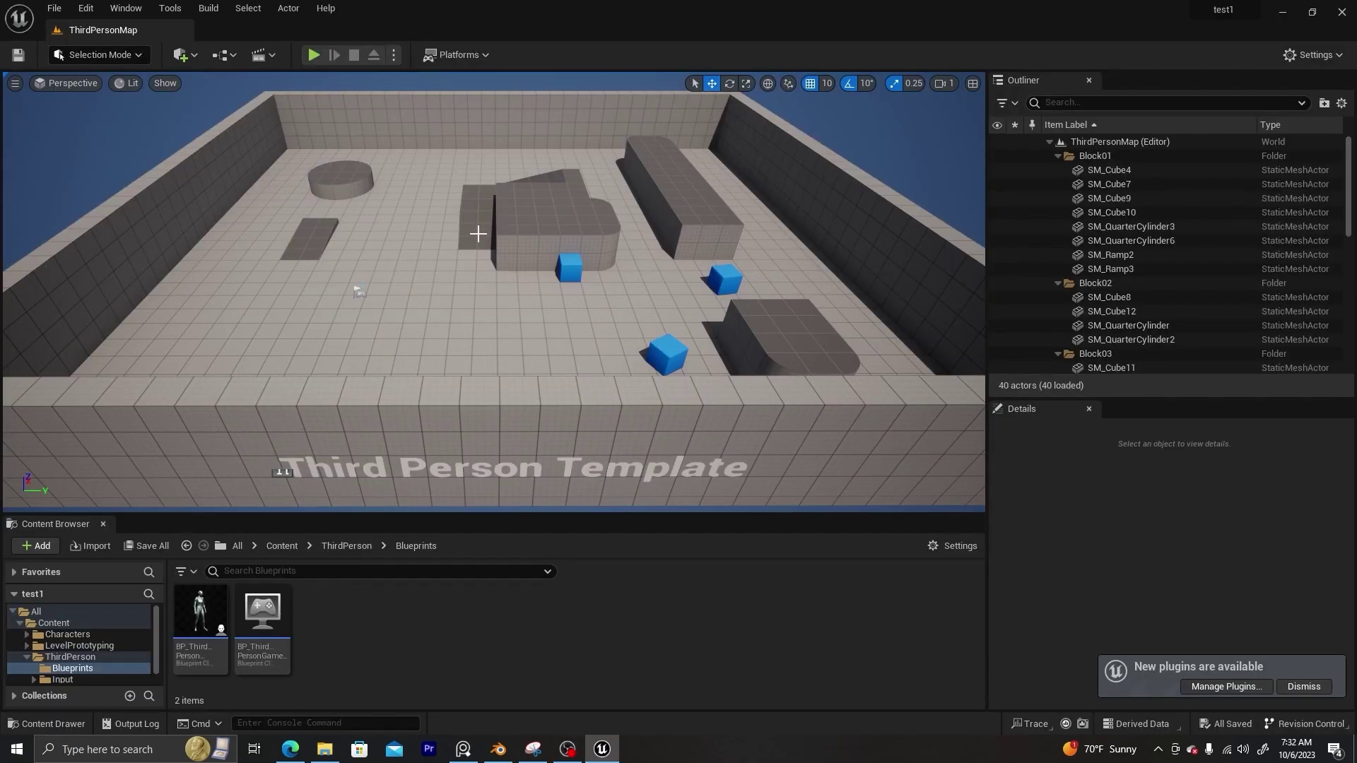
Play the level, run the default mannequin forward and jump, then stop the session
click(313, 56)
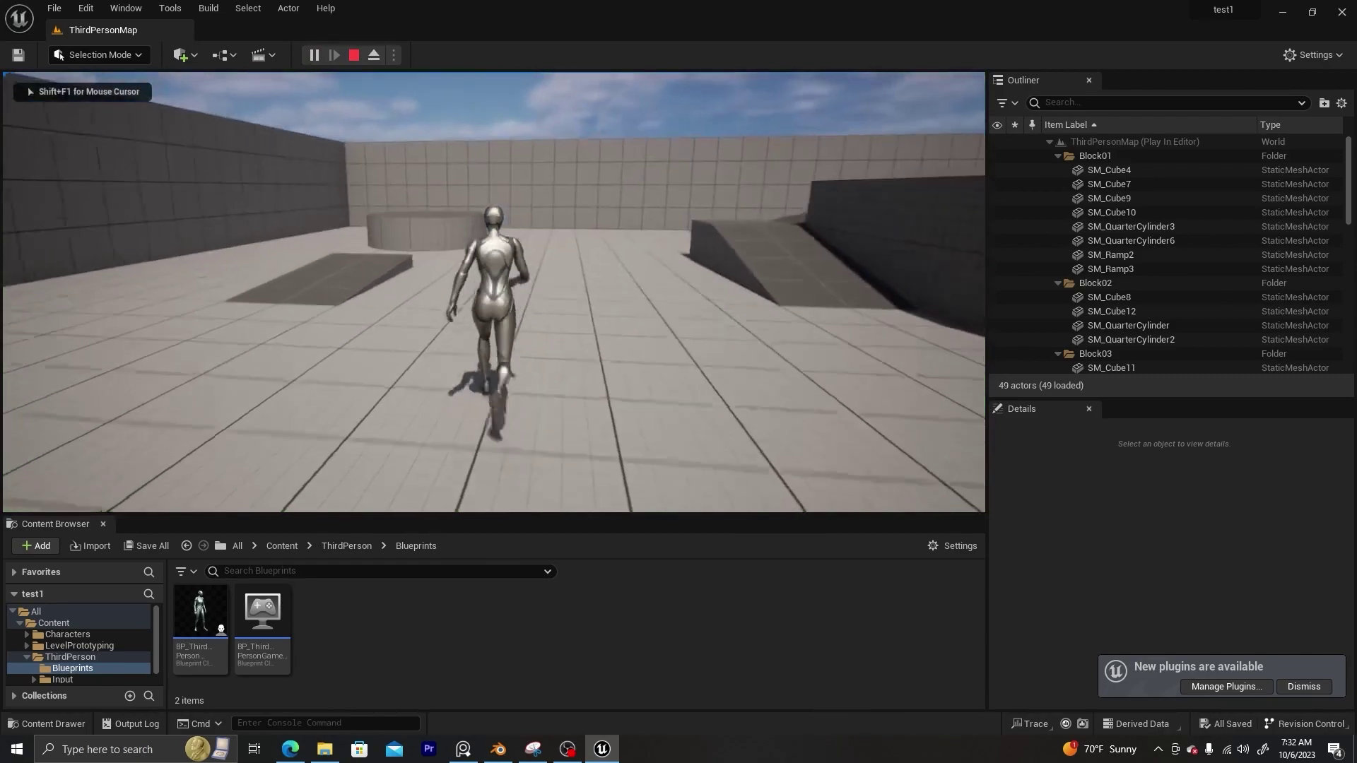
key(w)
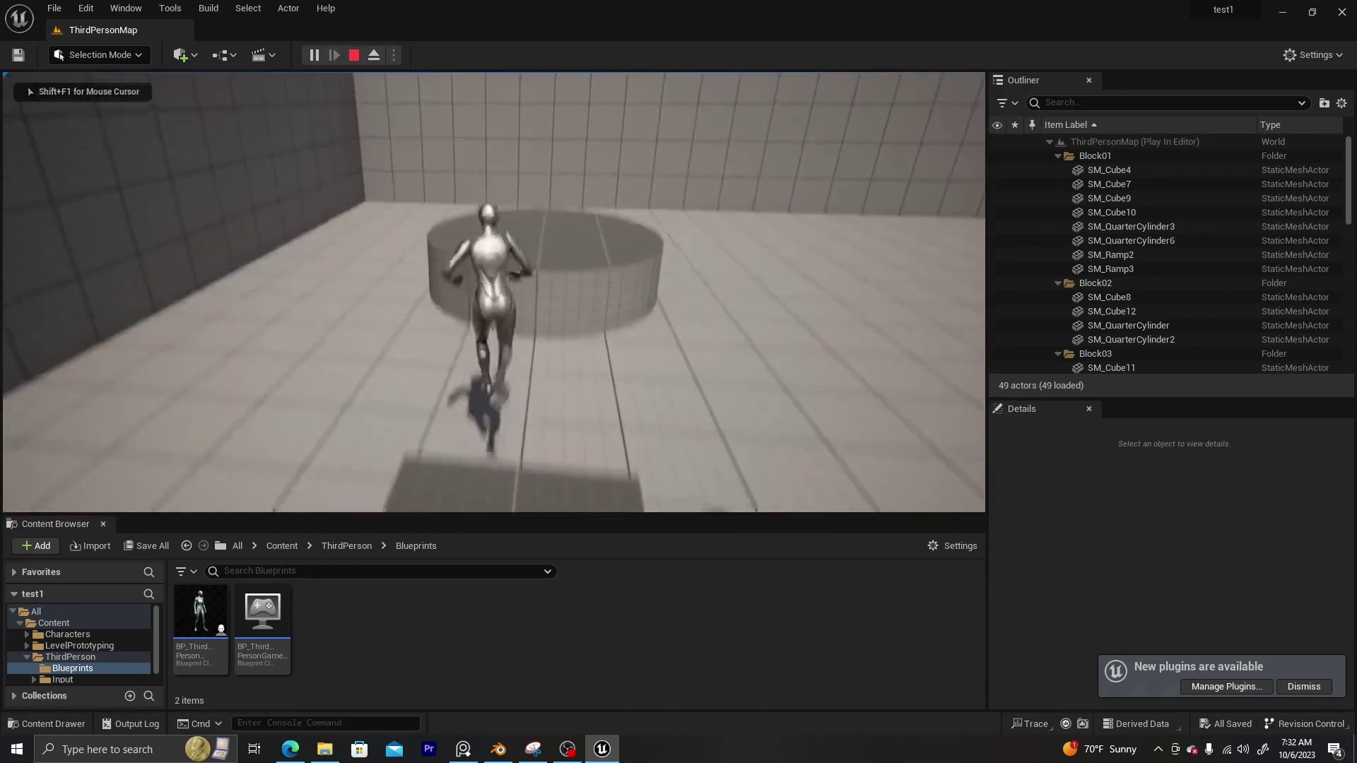
key(space)
key(space)
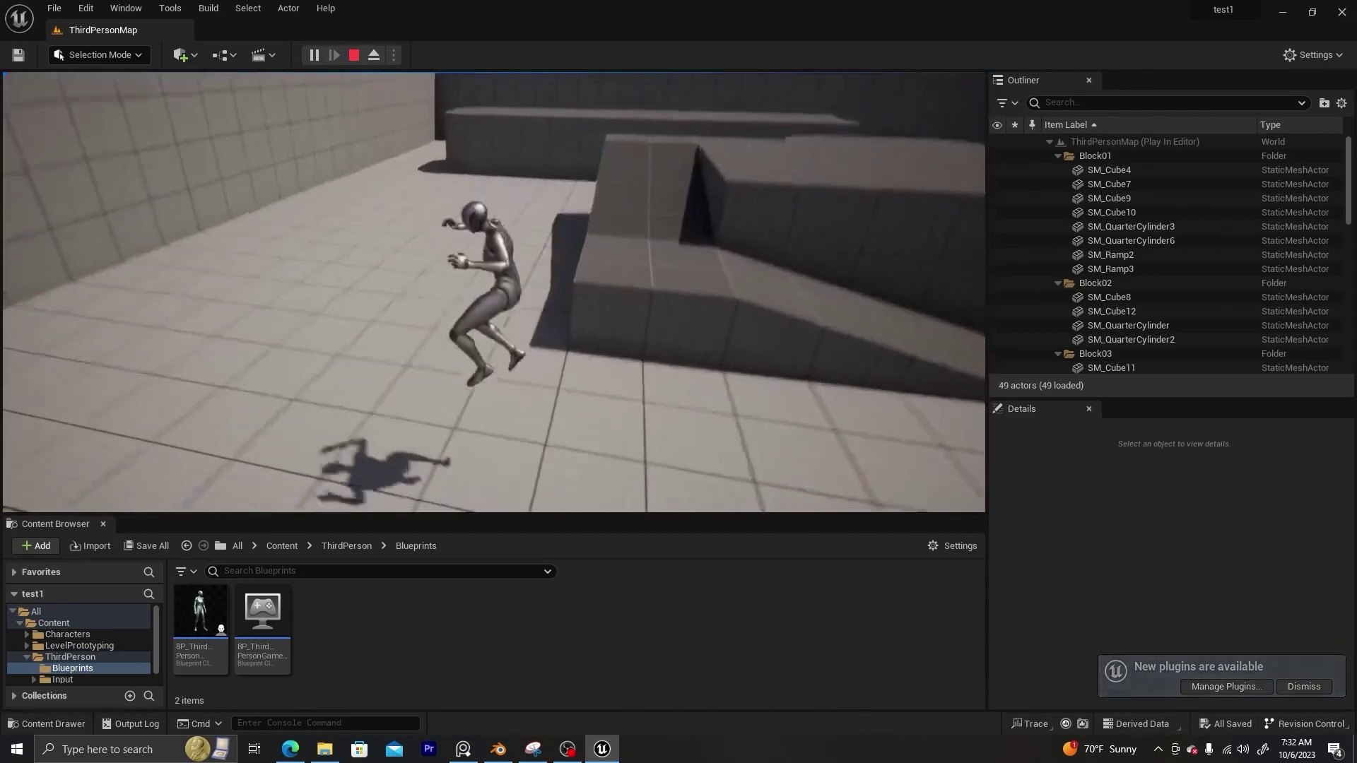
key(Escape)
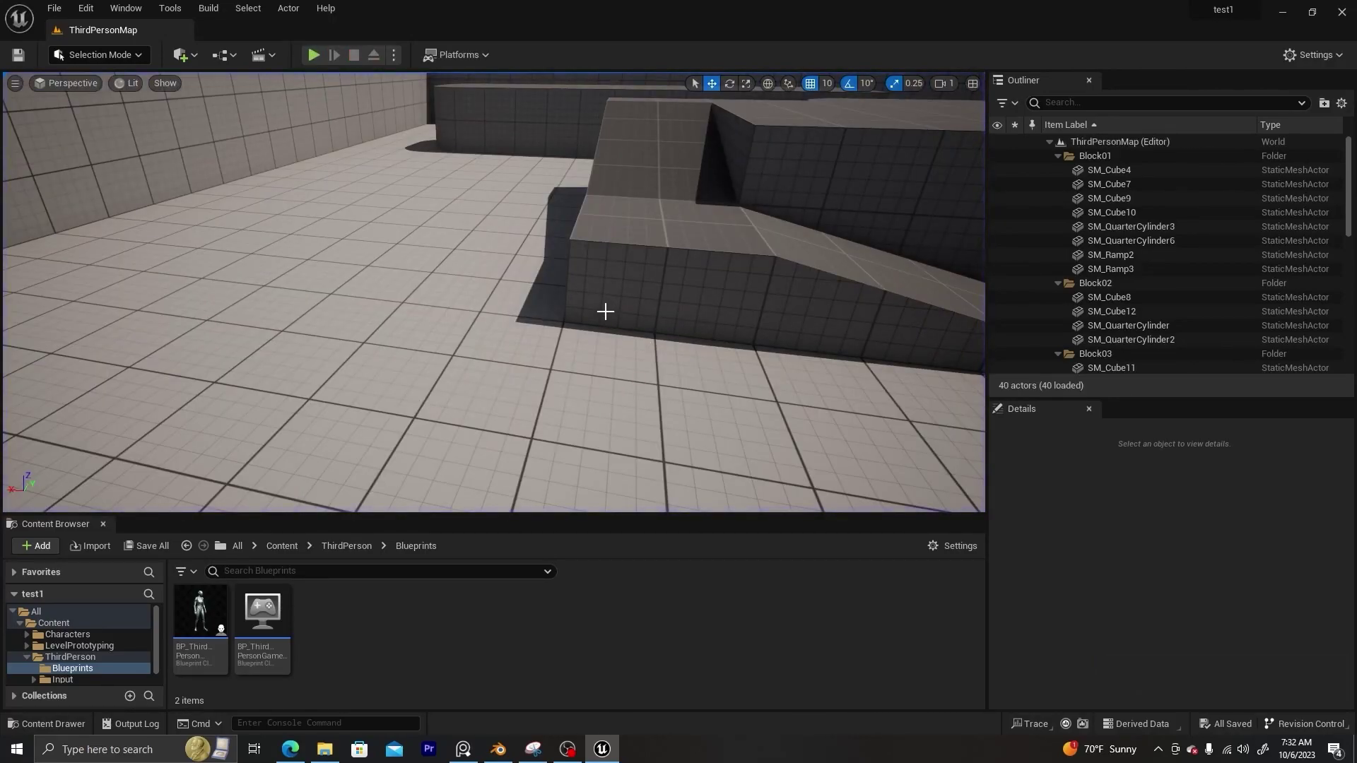
Create a test_character folder under Content/Characters and open it
right_drag(604, 311, 459, 395)
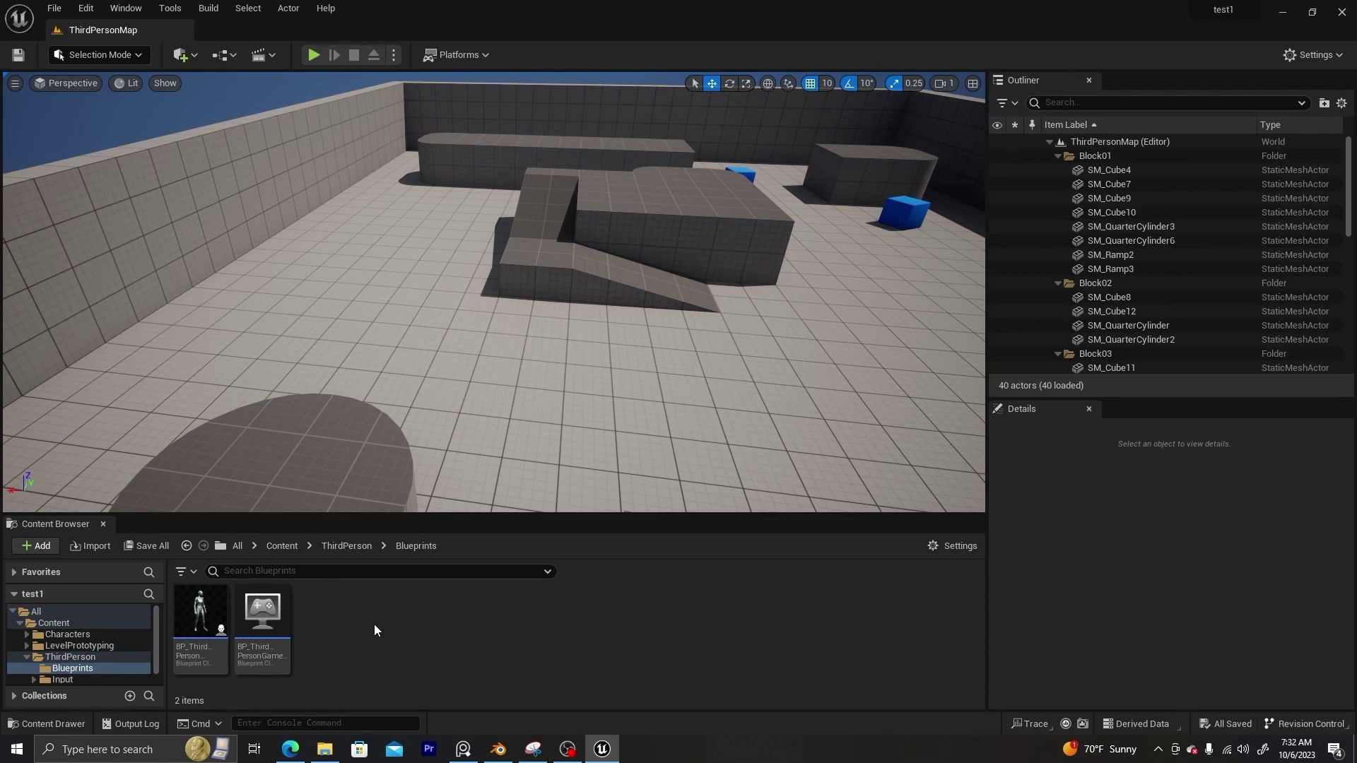
click(63, 637)
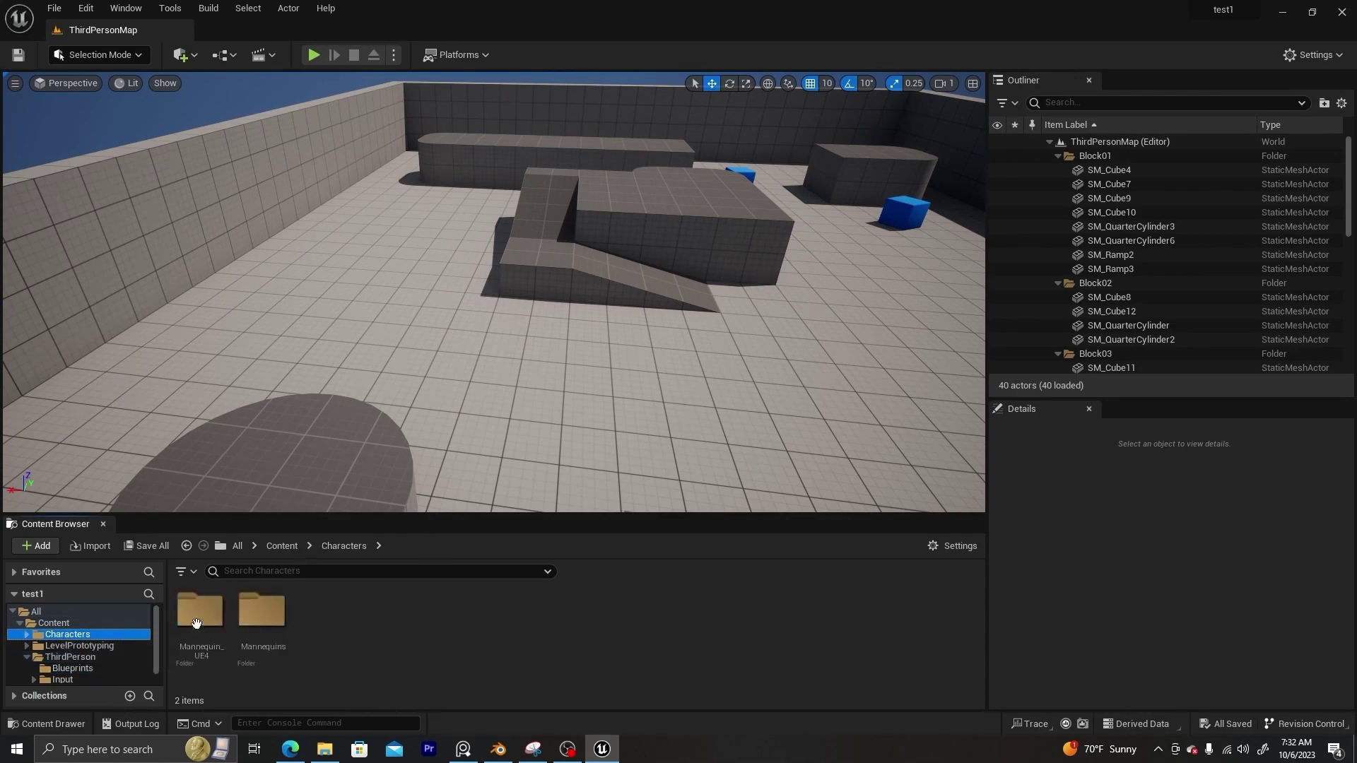
right_click(383, 621)
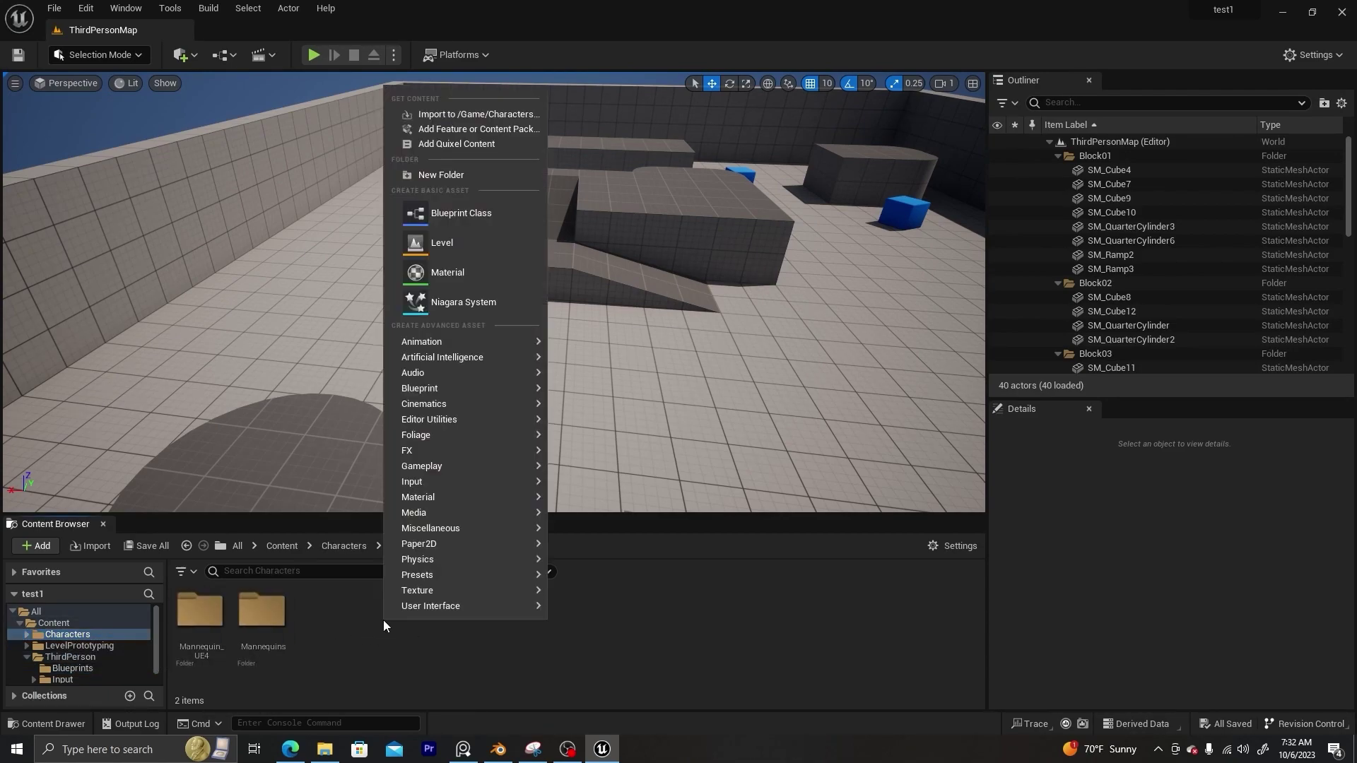
click(428, 176)
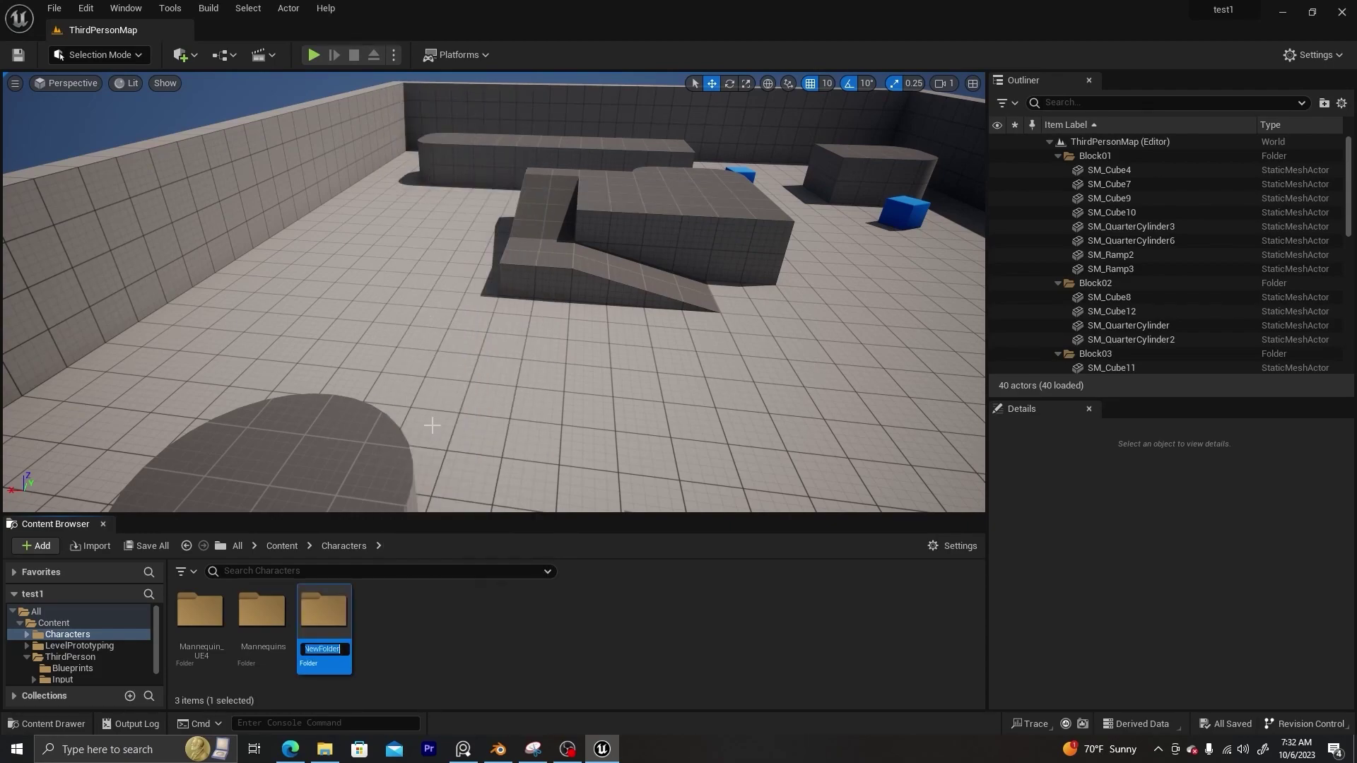
text(test)
text(_chara)
text(cter)
key(Return)
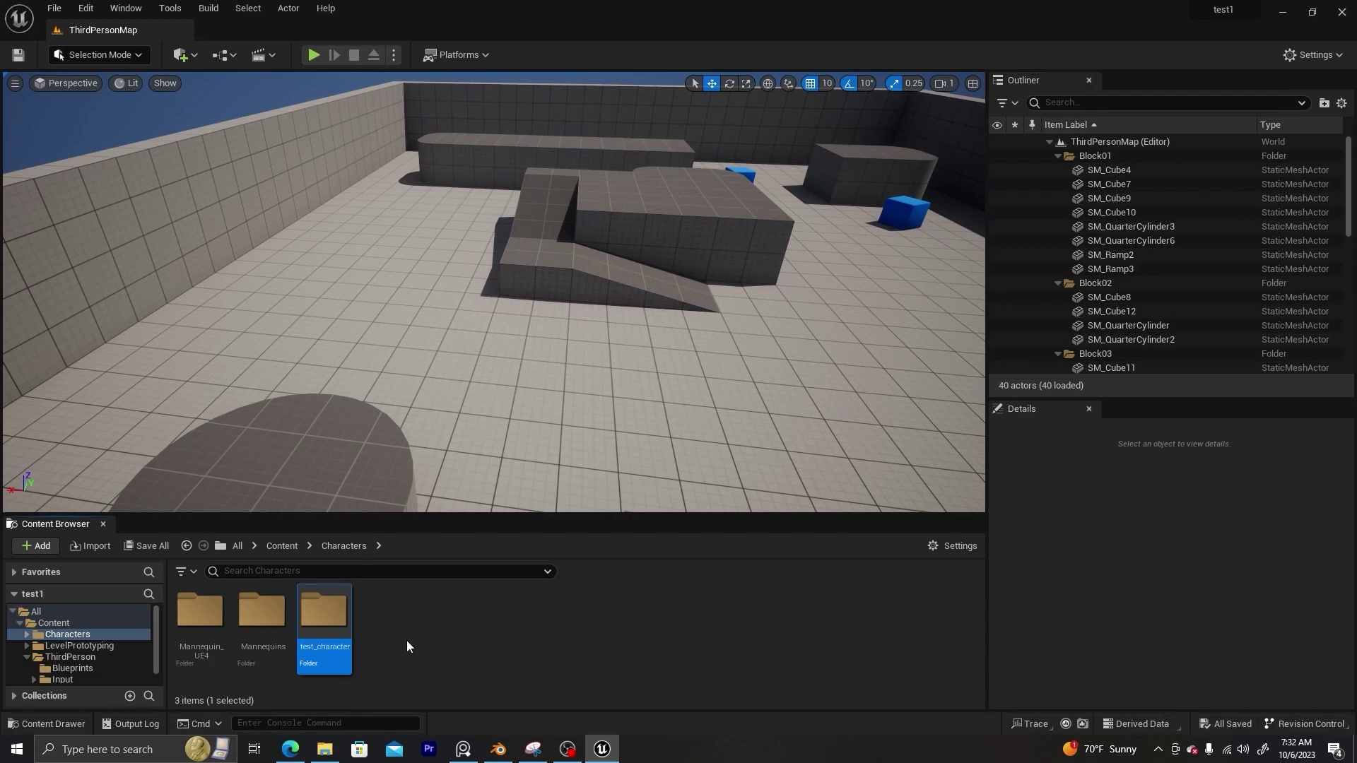
double_click(331, 611)
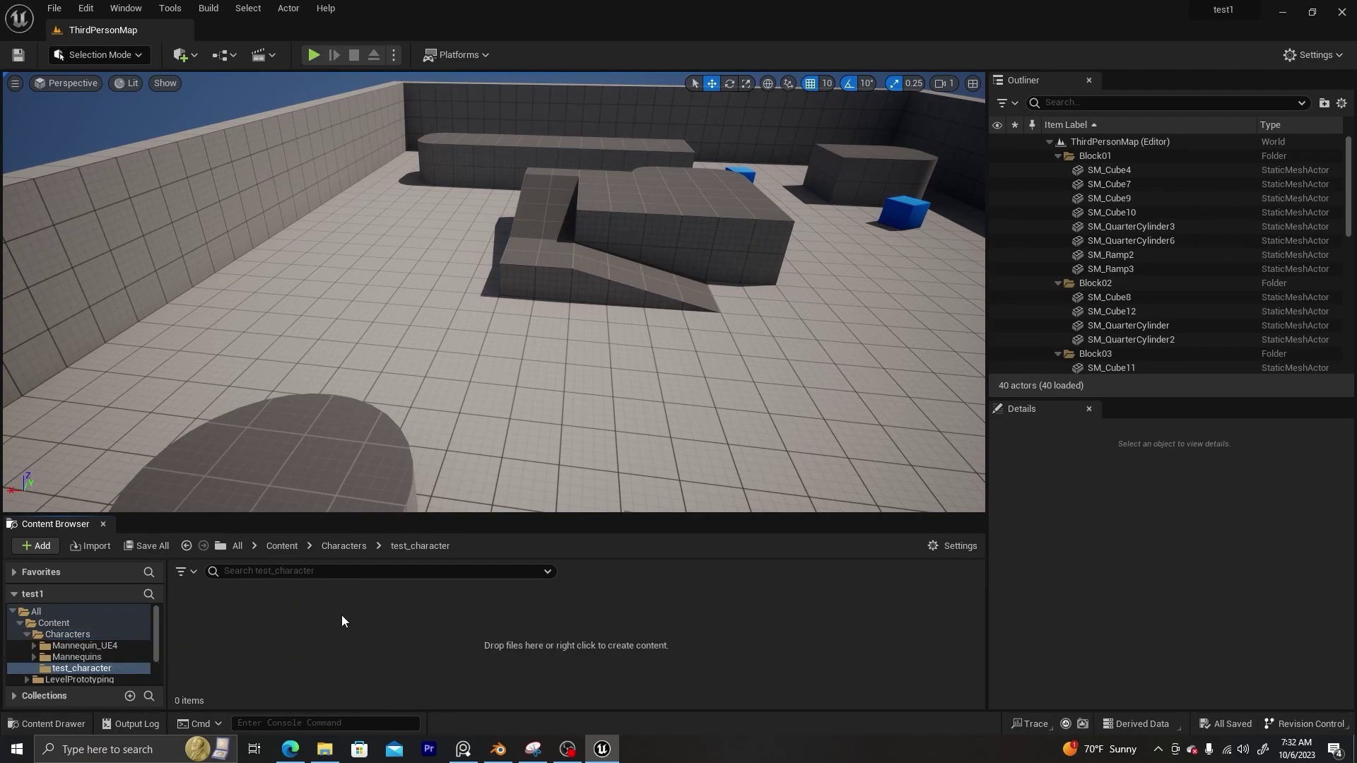
Import test_arp from the Desktop\test folder into /Game/Characters/test_character
right_click(254, 624)
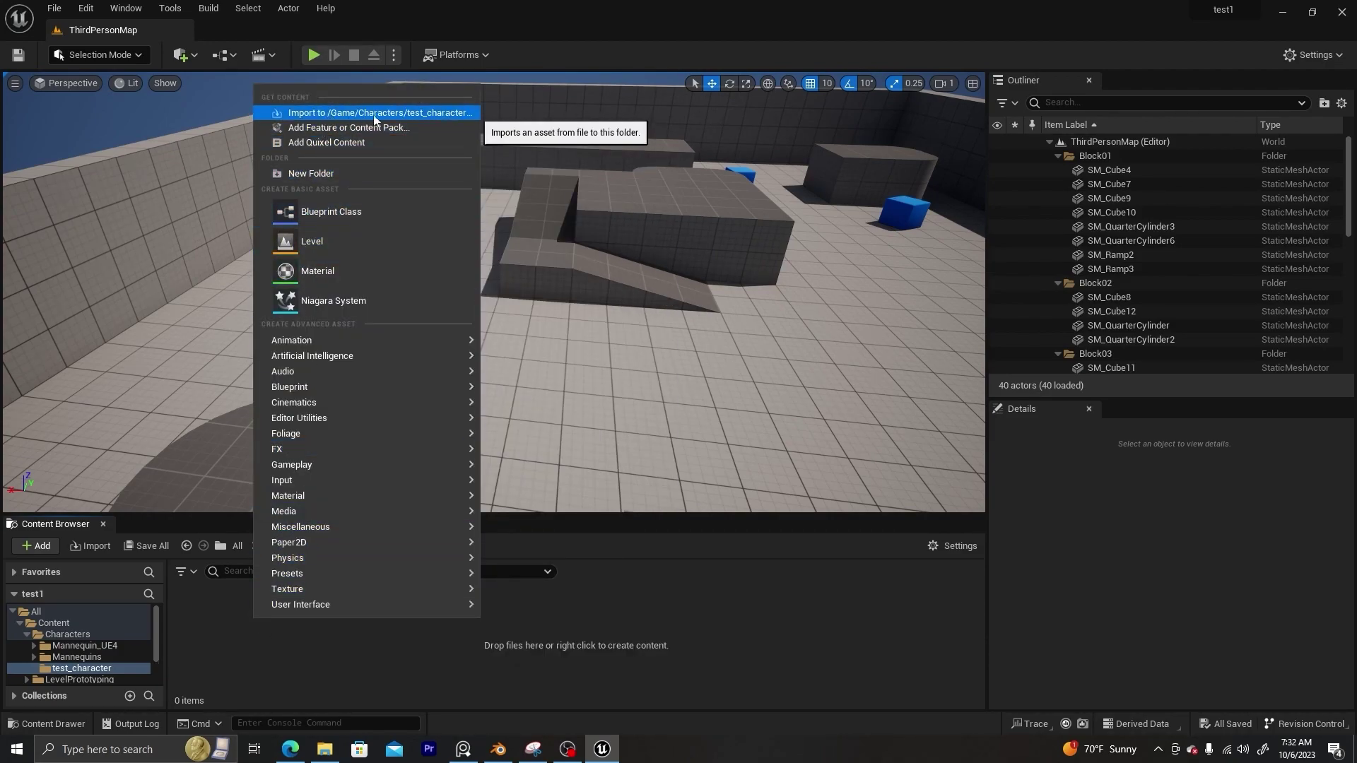
click(434, 113)
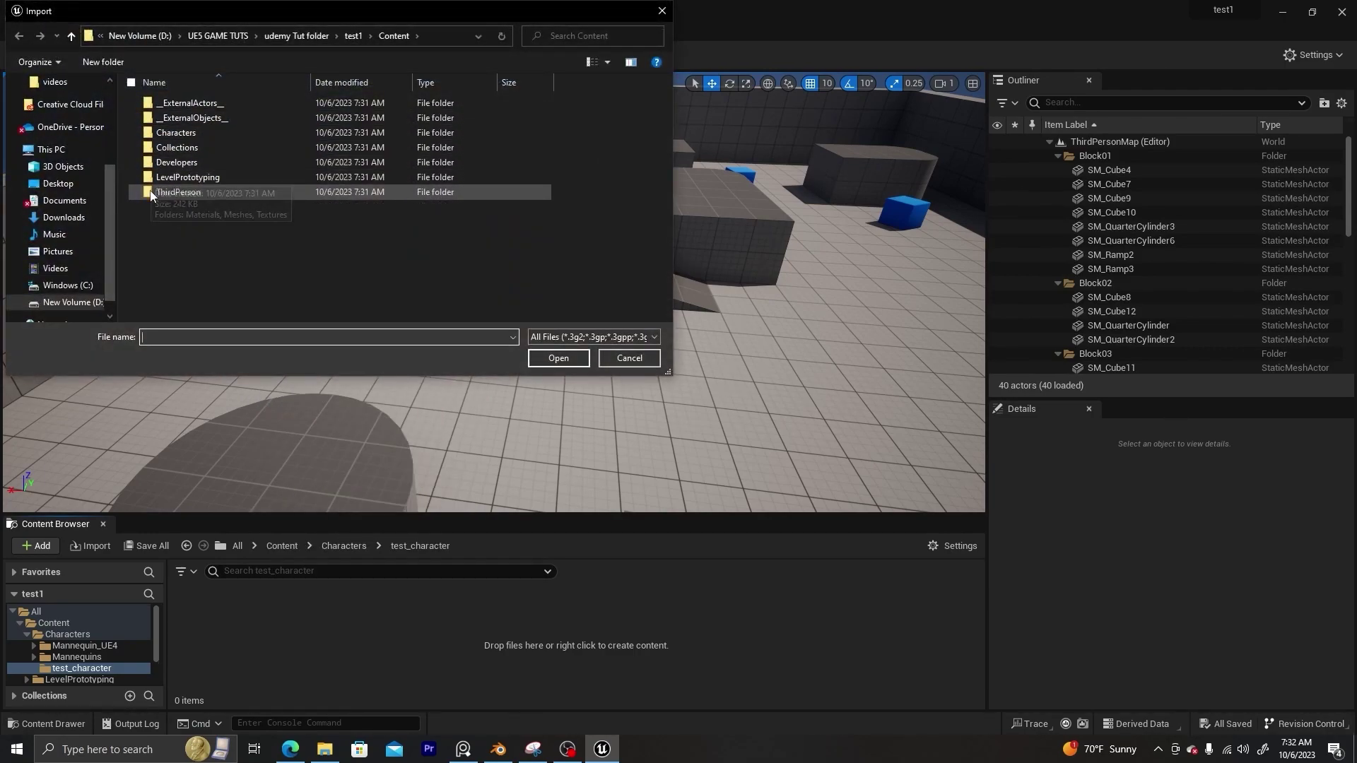
click(87, 182)
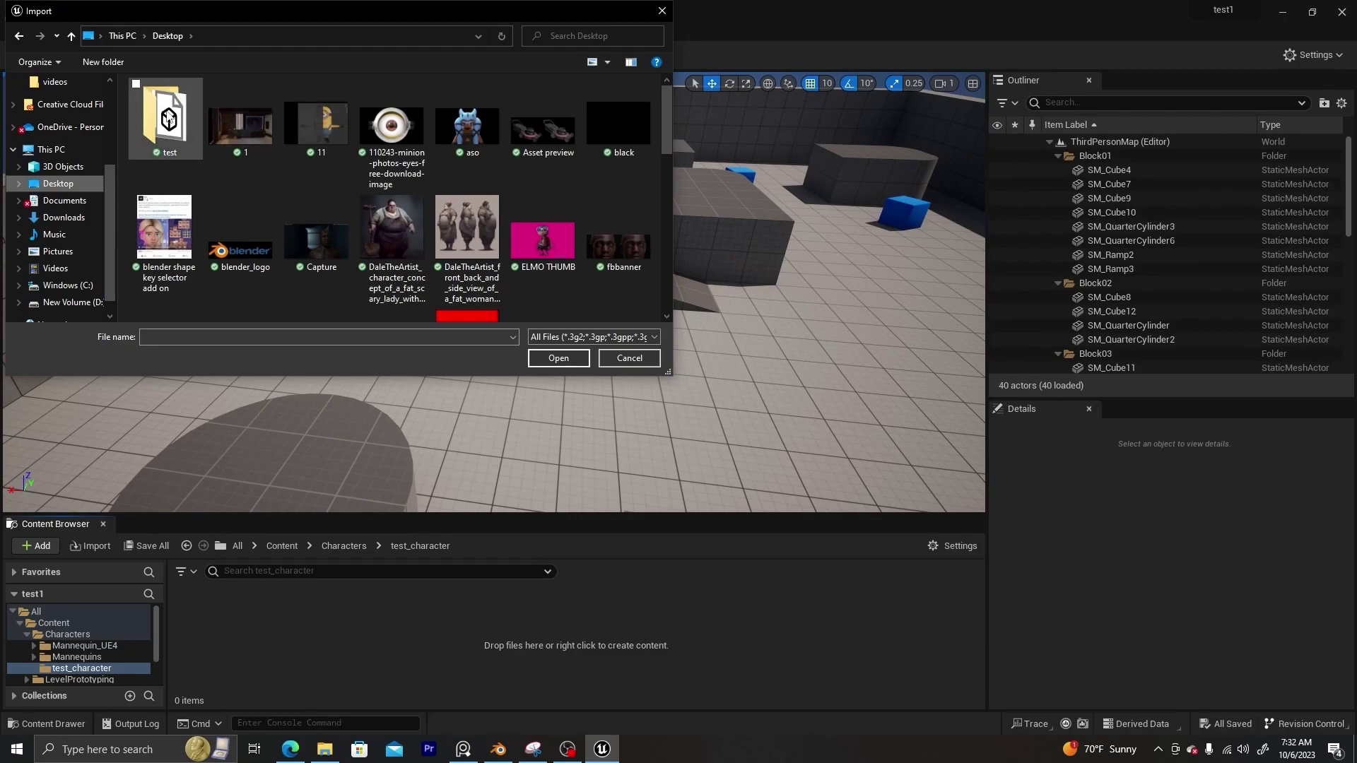
click(169, 116)
double_click(168, 116)
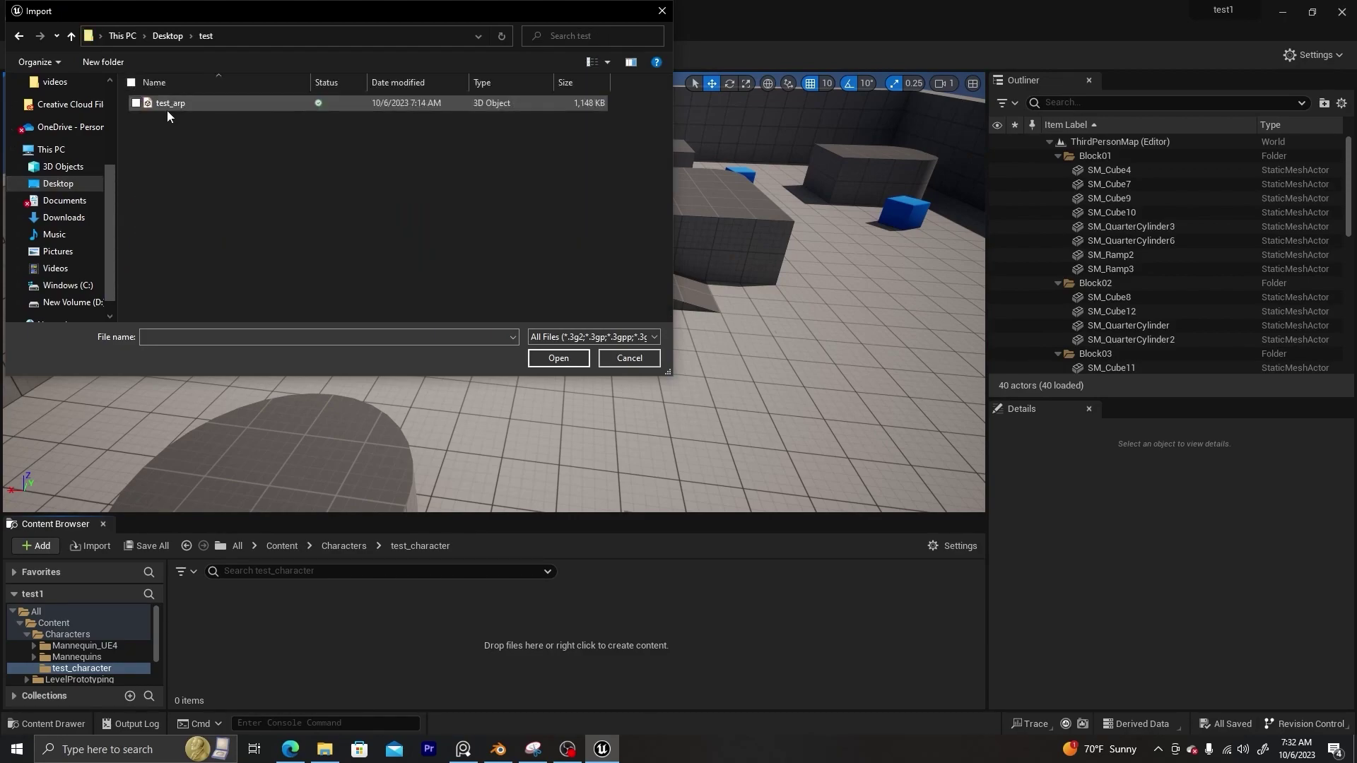
click(176, 105)
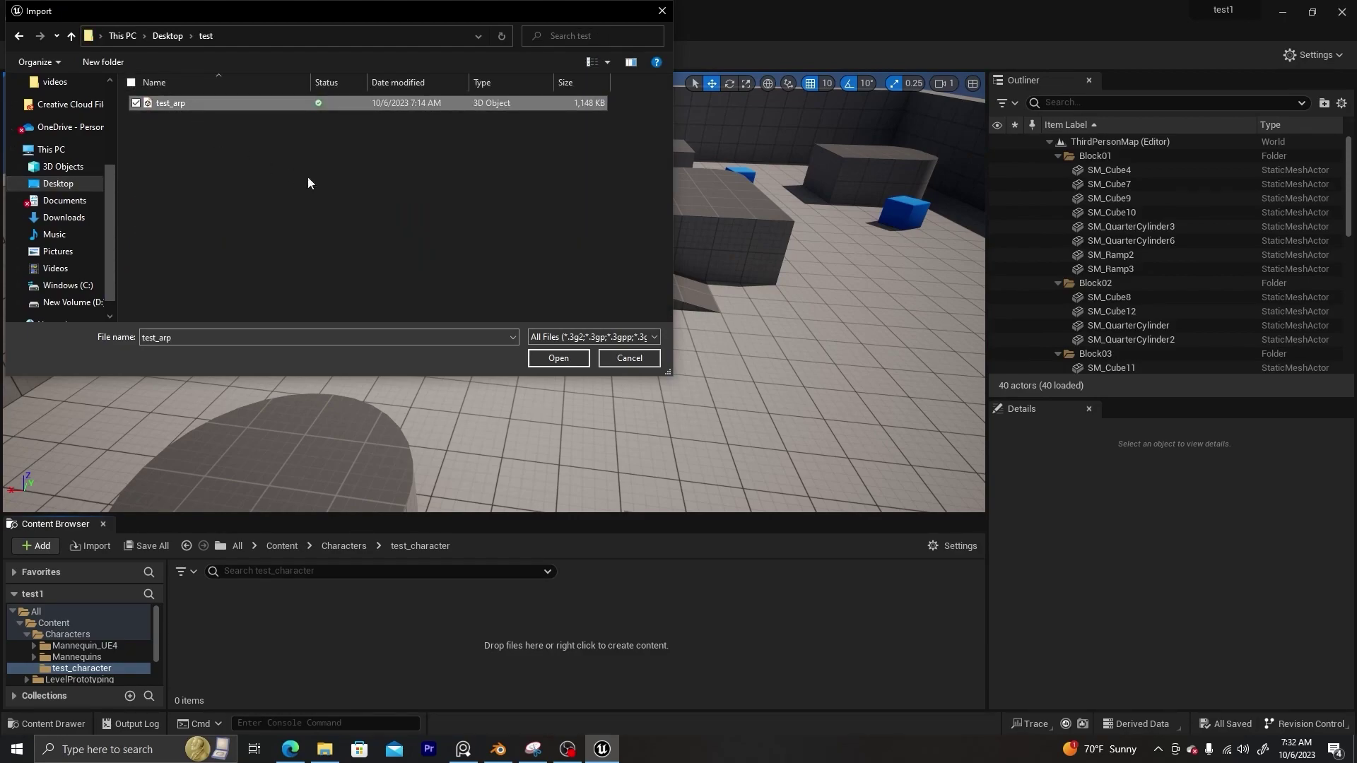
click(558, 359)
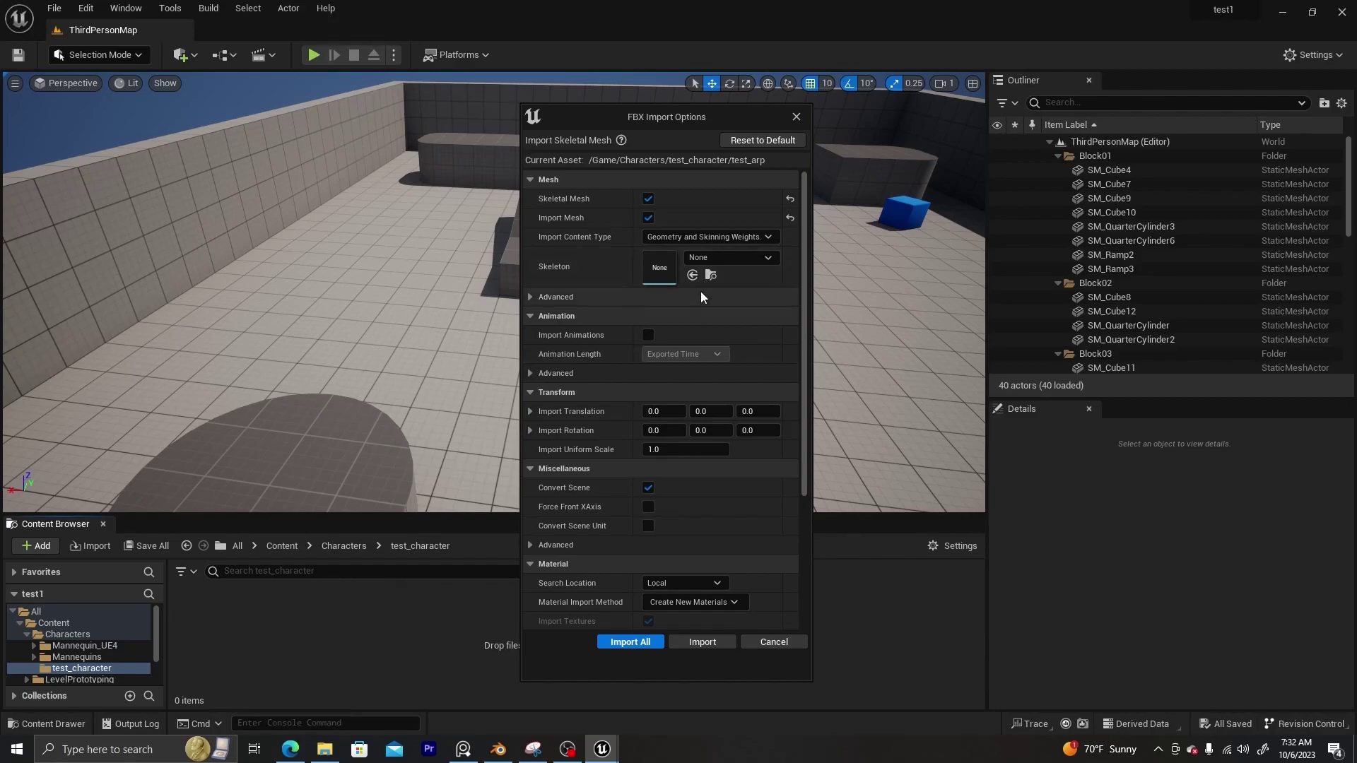
Import test_arp as a skeletal mesh assigned to SK_Mannequin_Skeleton
click(731, 257)
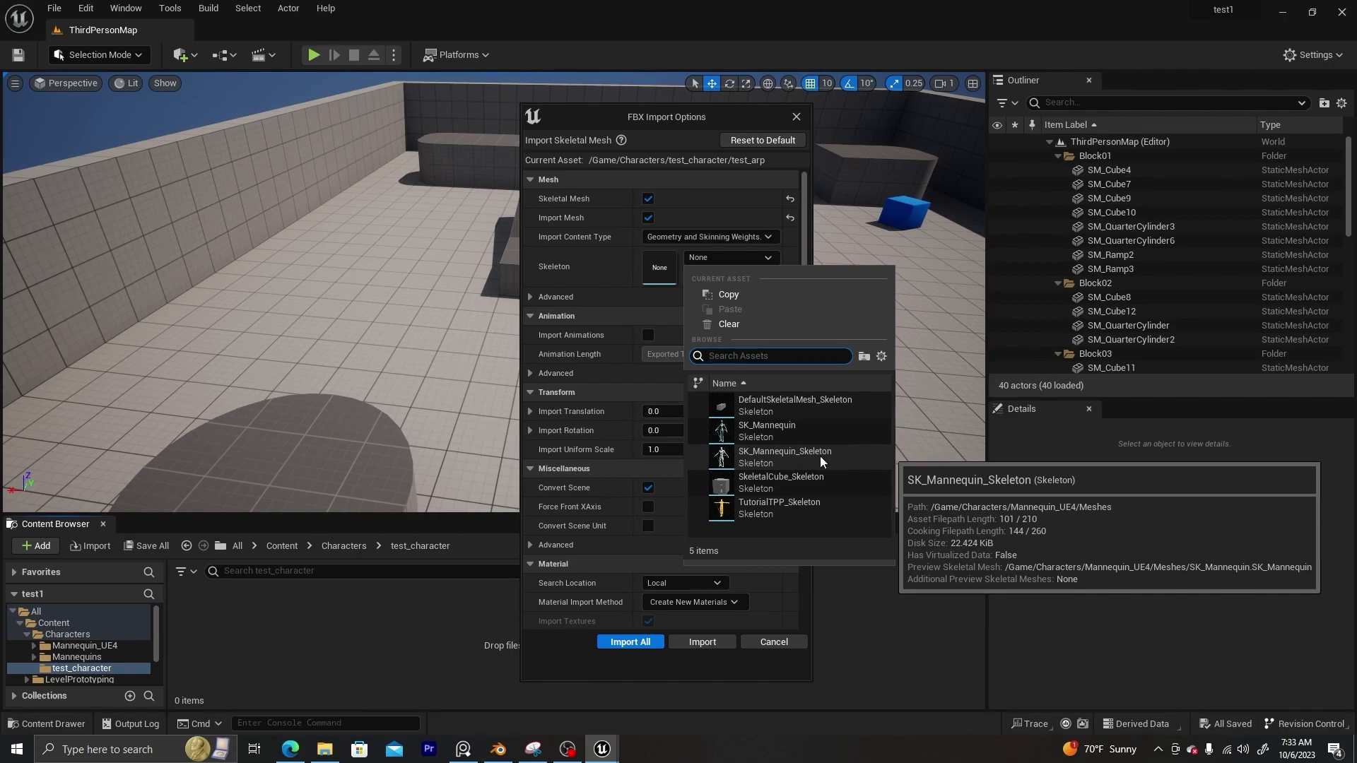
click(775, 455)
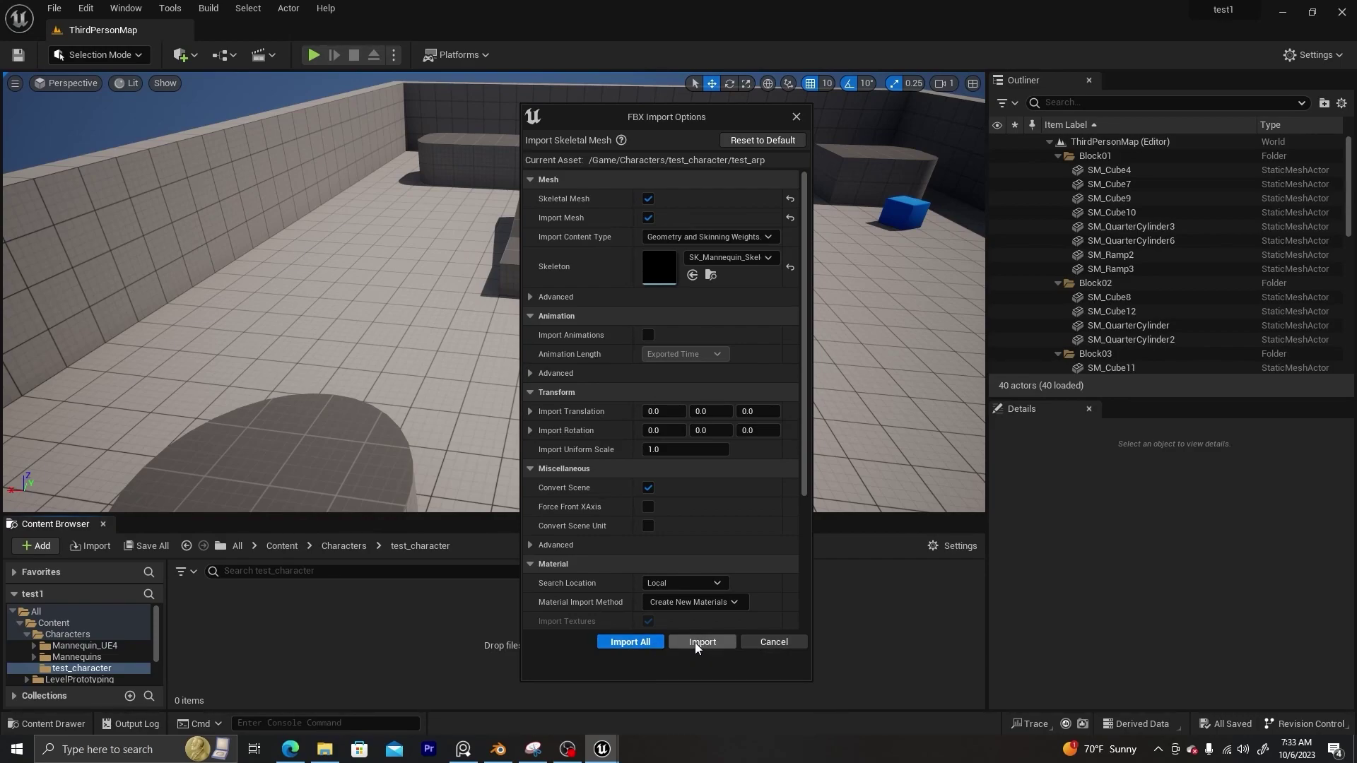
click(628, 642)
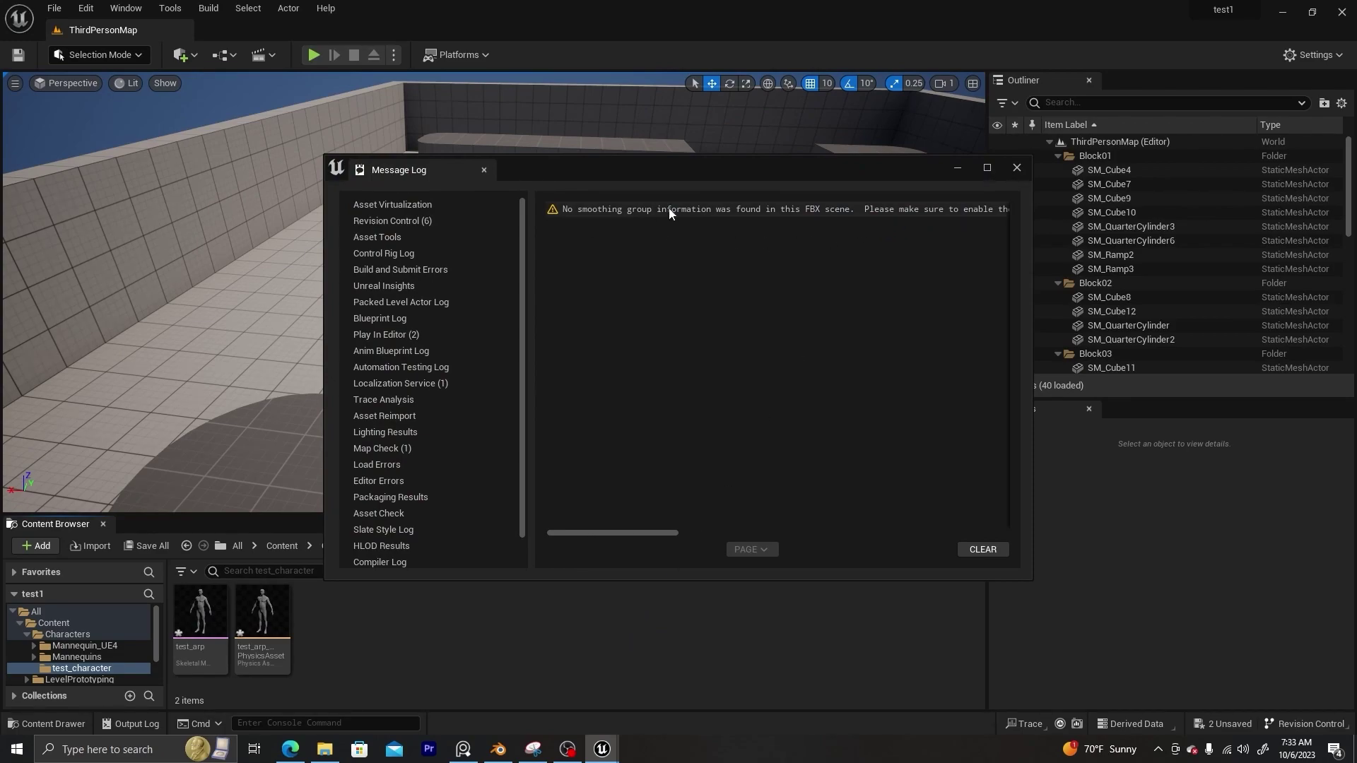
Close the message log and open BP_ThirdPersonCharacter from Content > ThirdPerson > Blueprints
click(1015, 169)
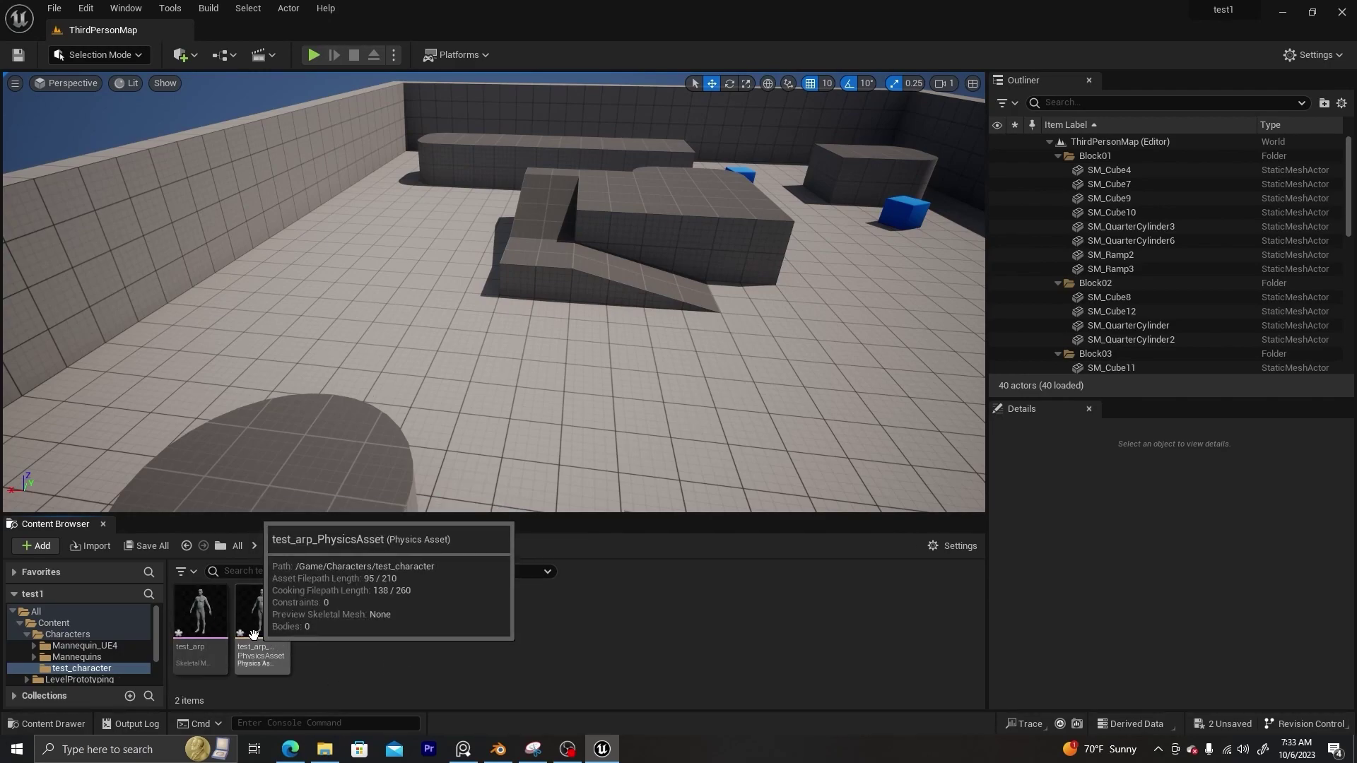
mouse_move(199, 618)
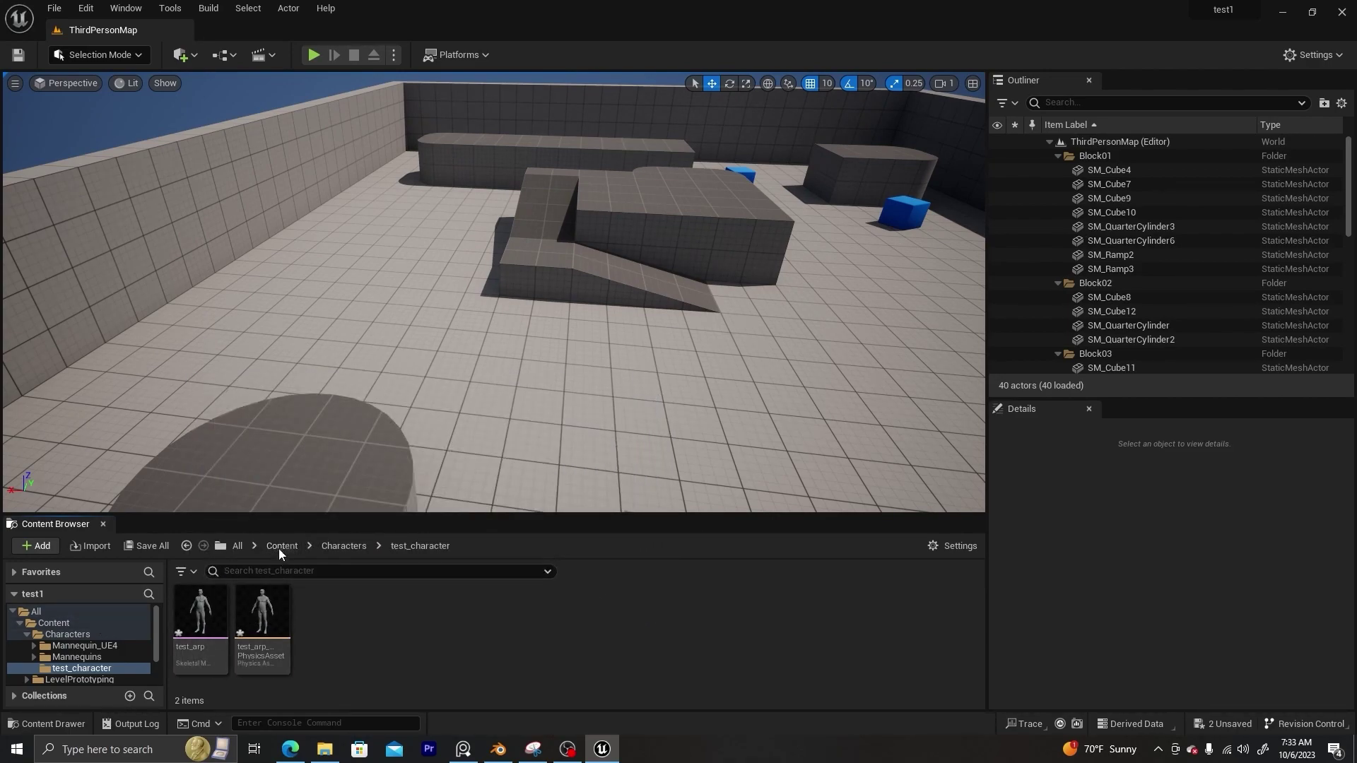
click(62, 625)
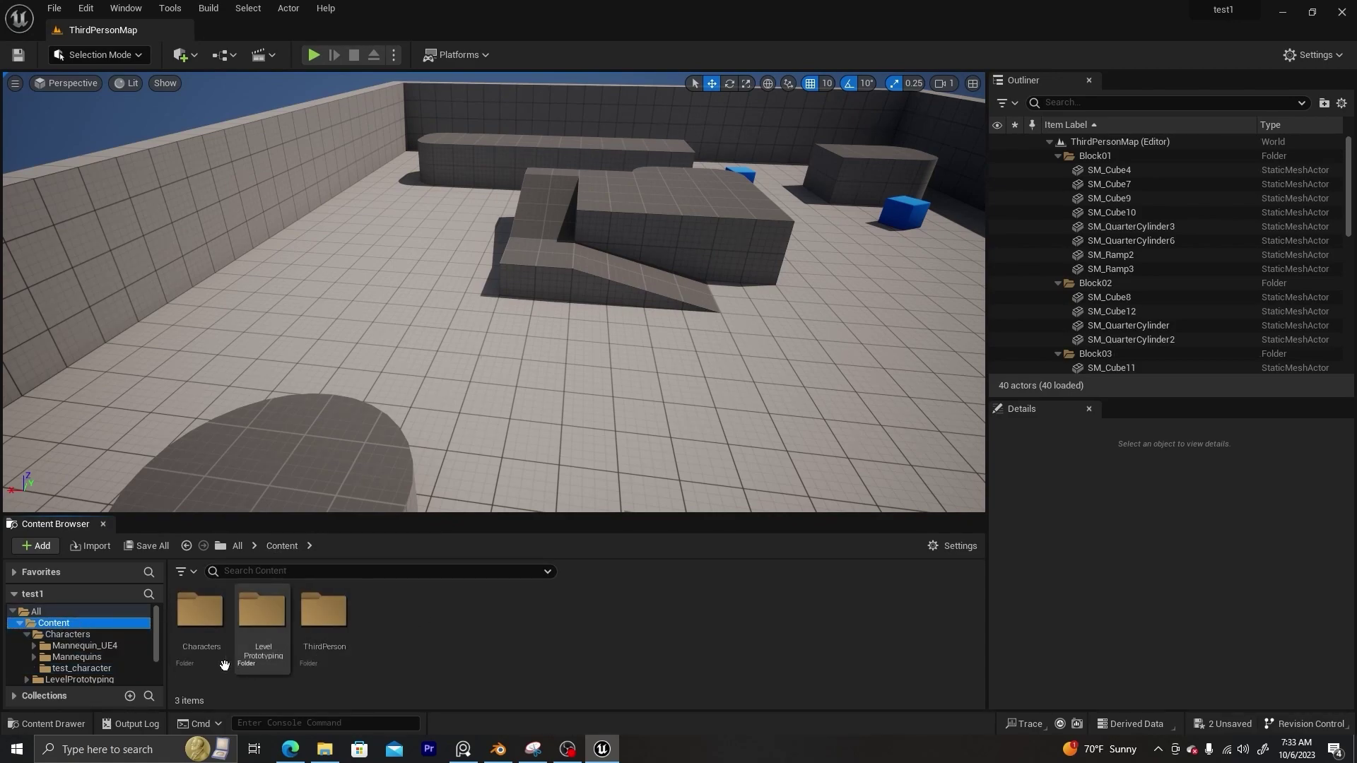
double_click(326, 616)
double_click(199, 614)
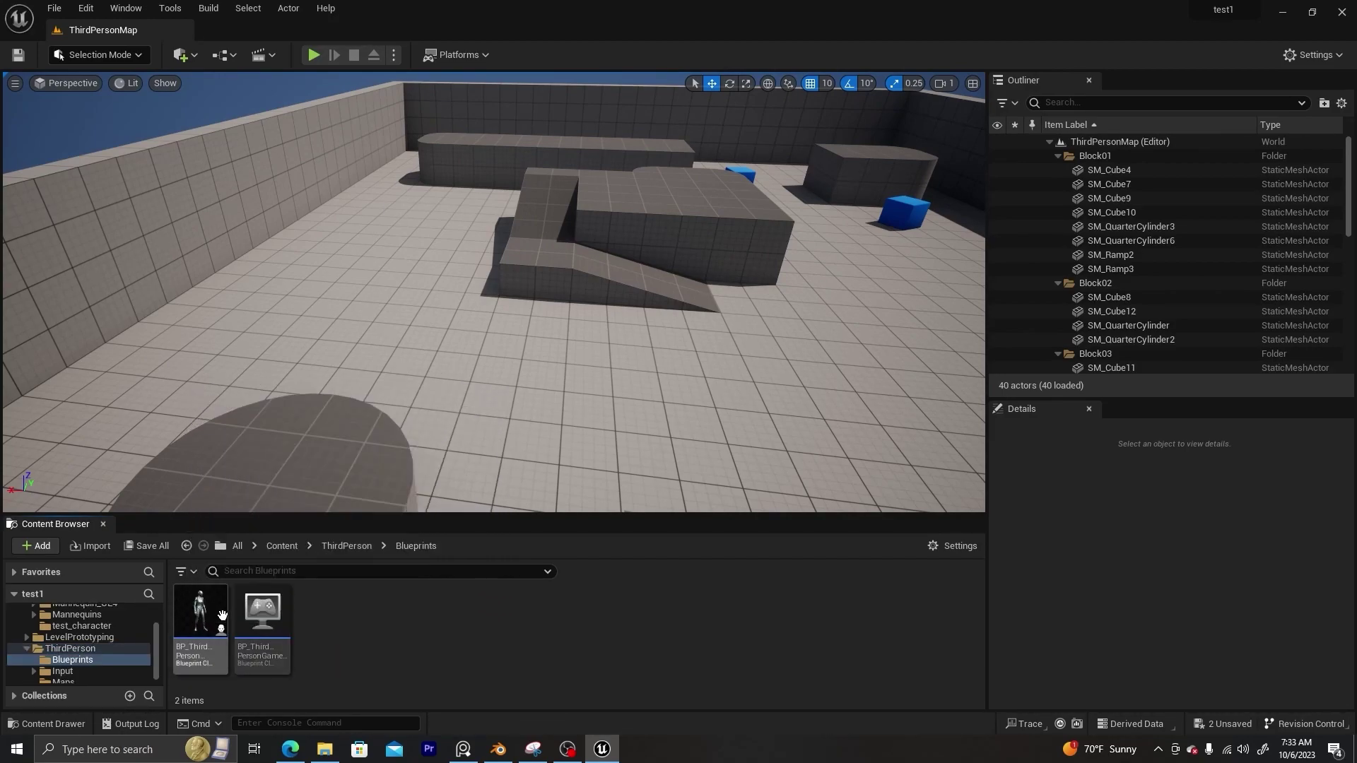
double_click(202, 611)
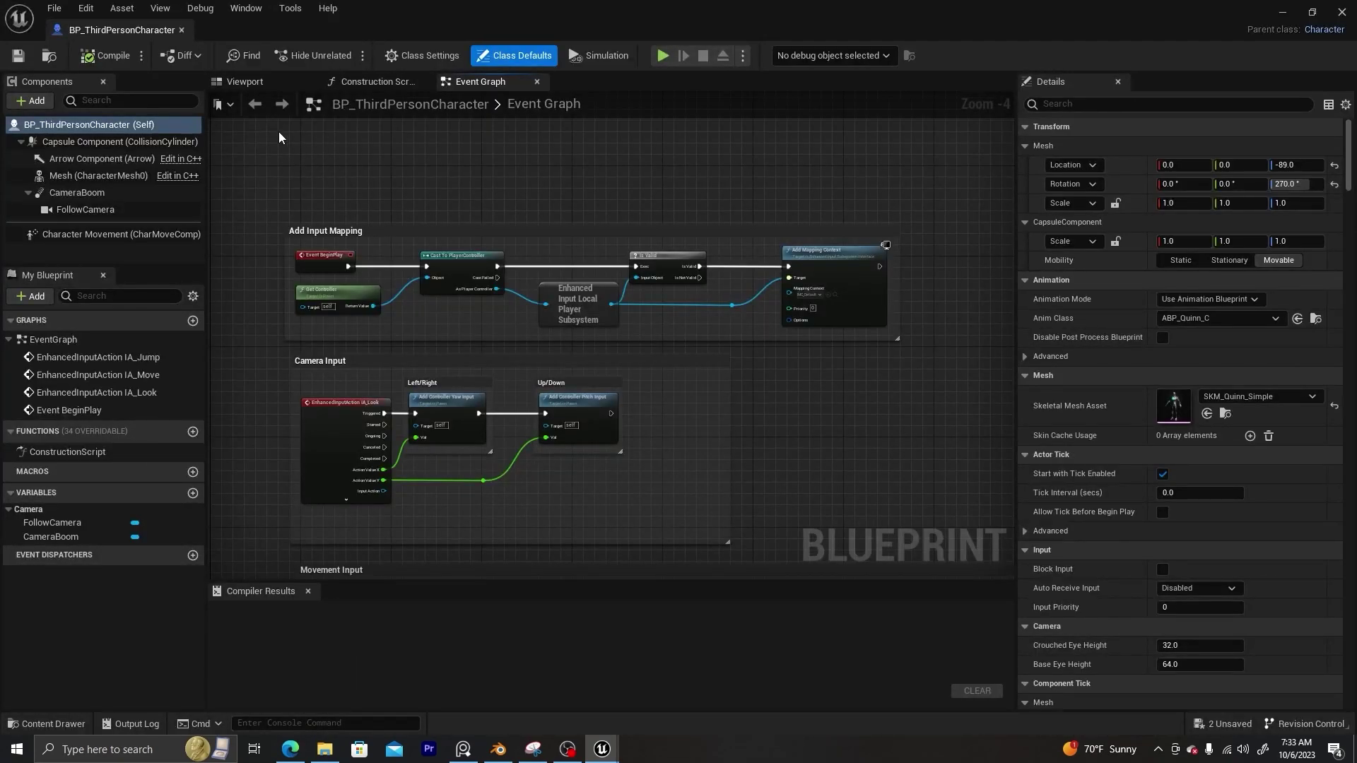
Give the character's Mesh component the test_arp asset and ABP_Manny anim class, then compile
click(243, 82)
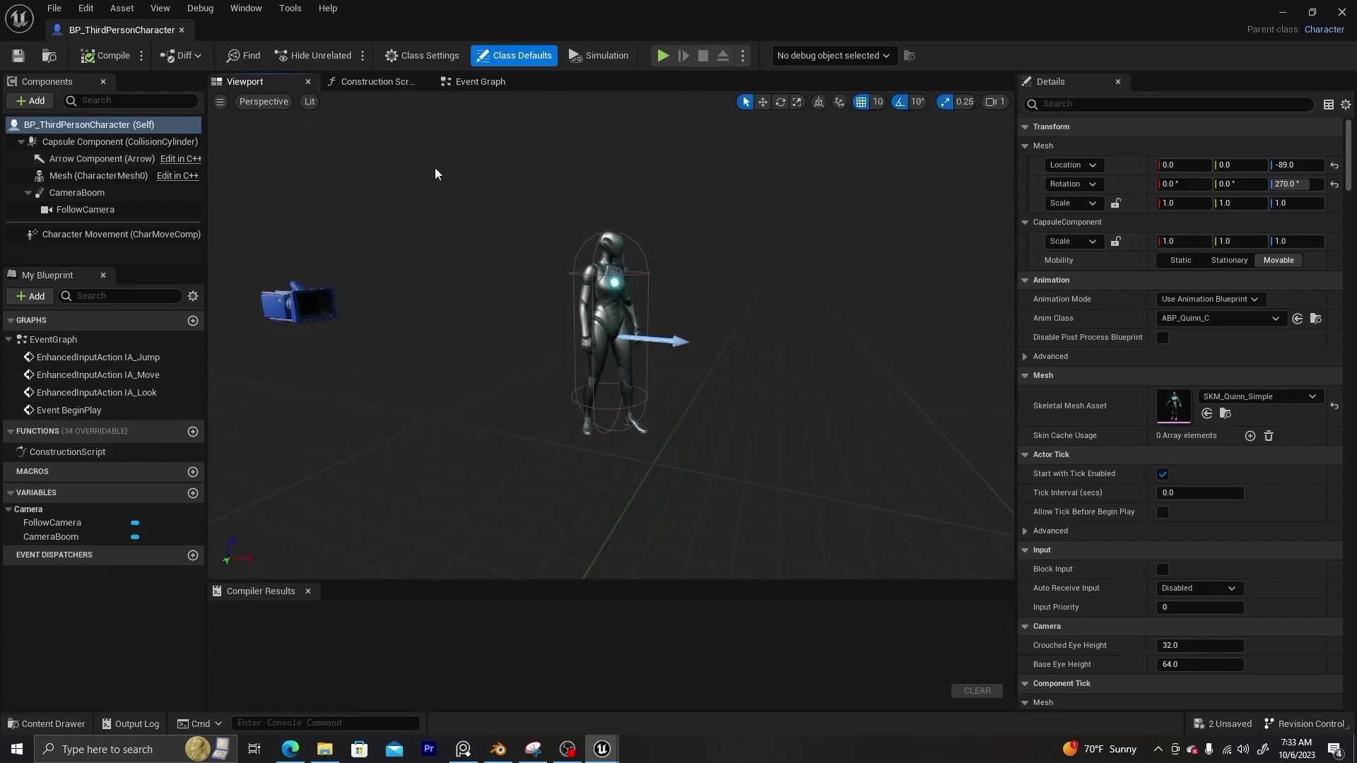
click(608, 233)
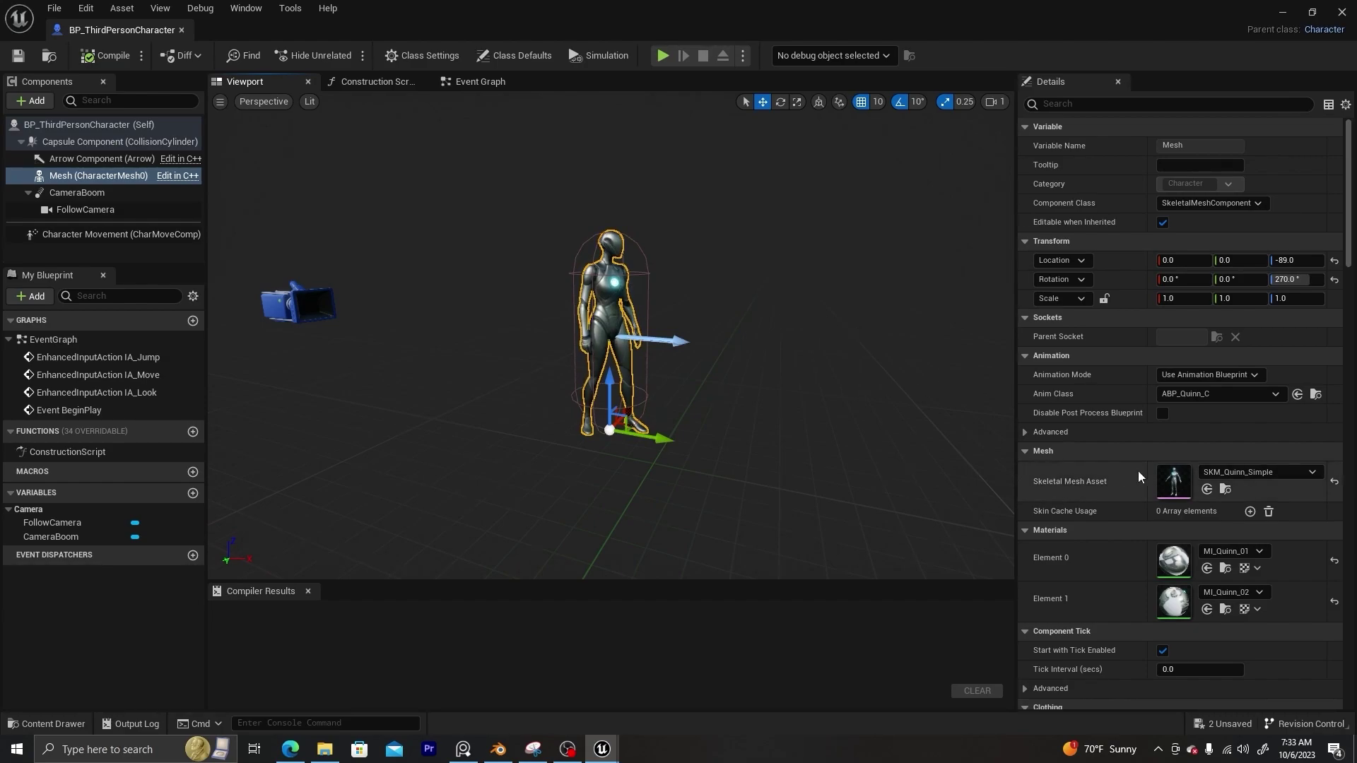
click(1238, 473)
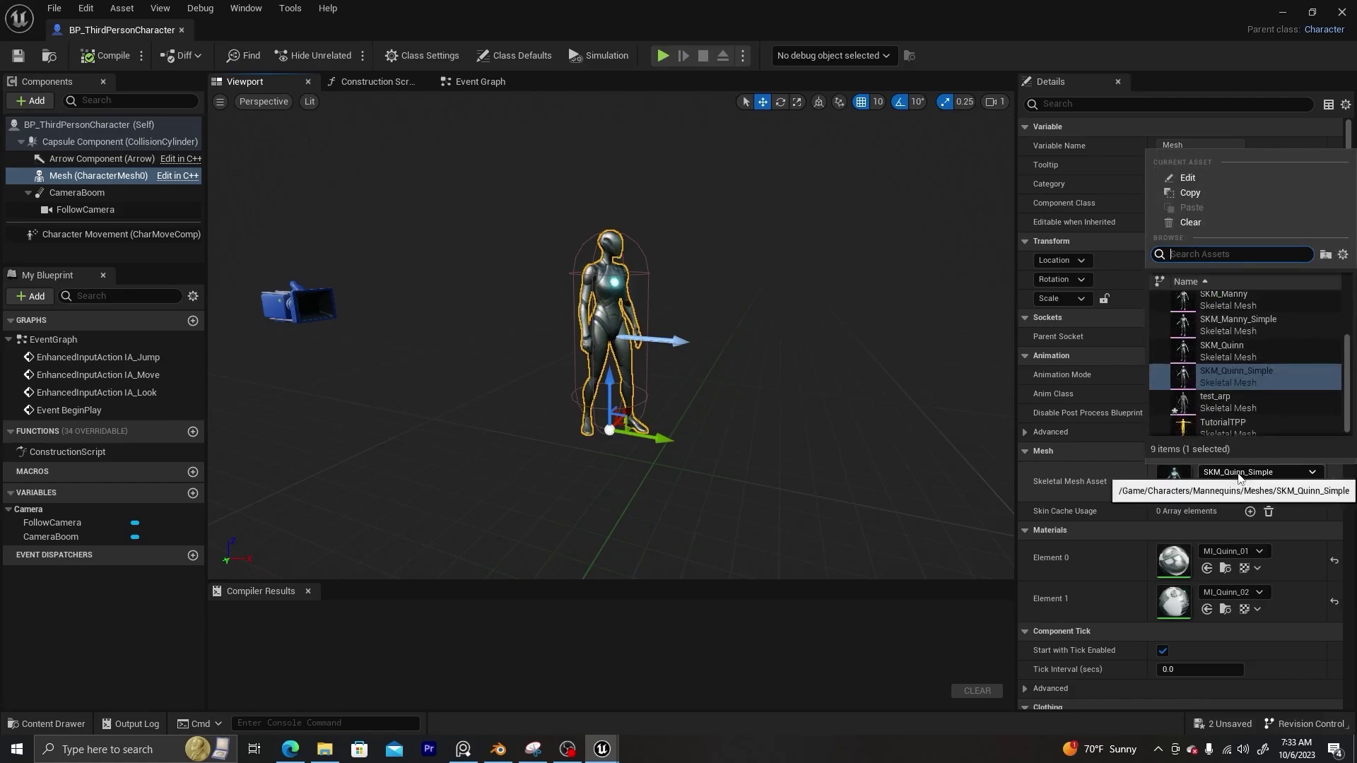
click(1217, 400)
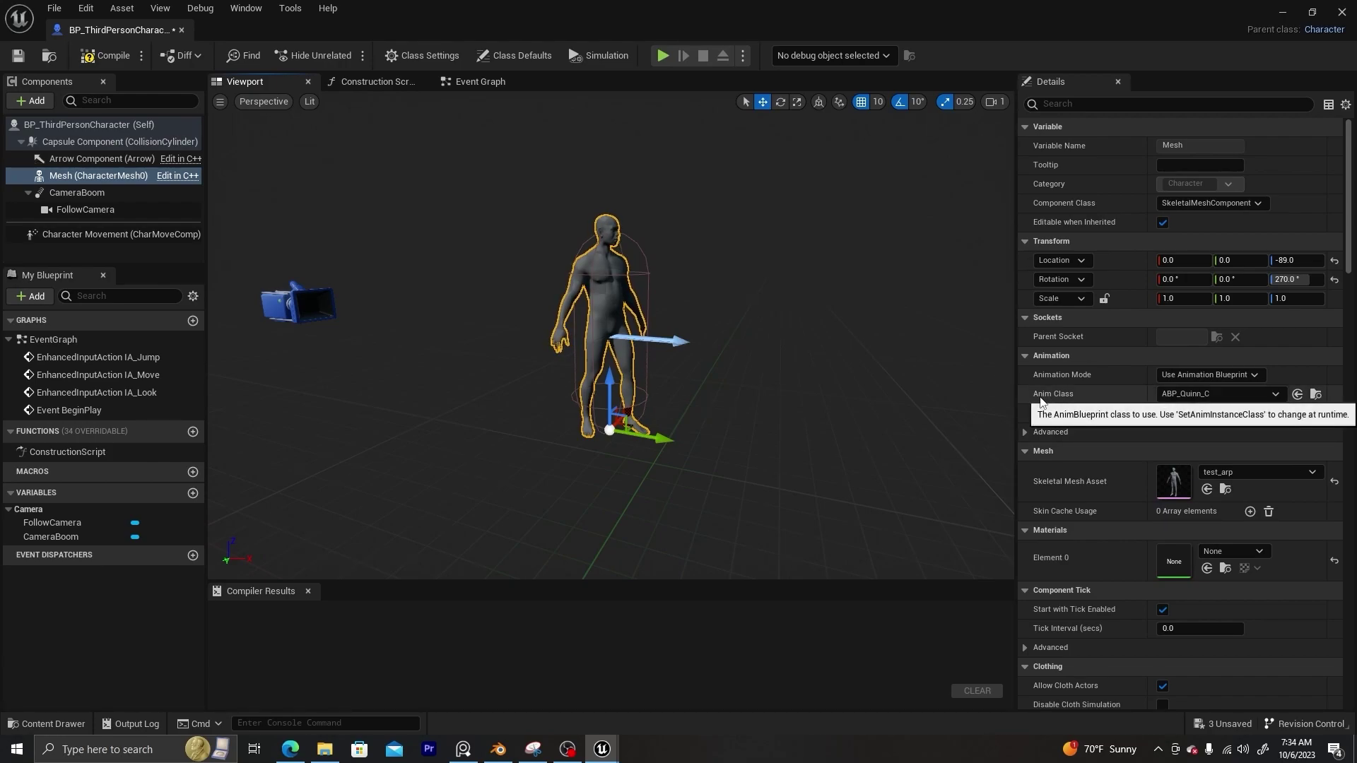
click(1201, 396)
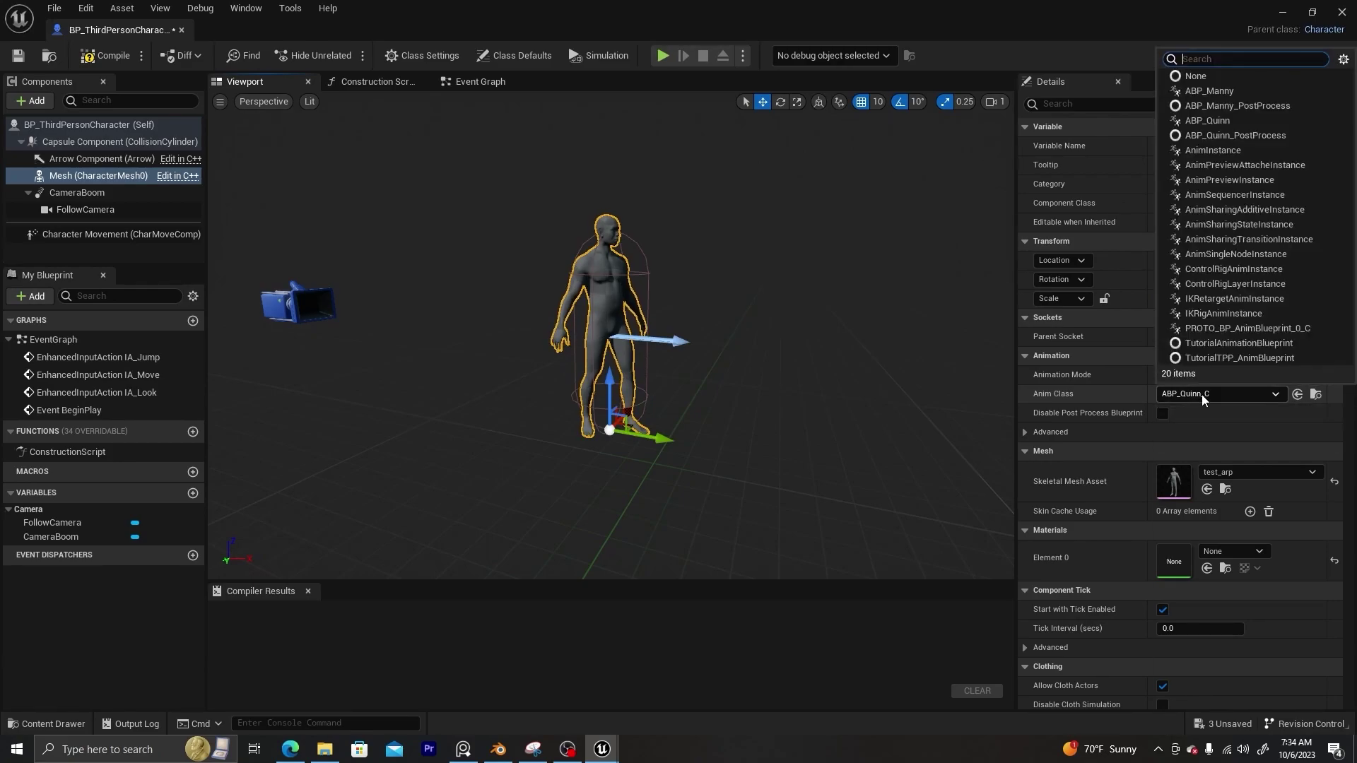
click(1207, 92)
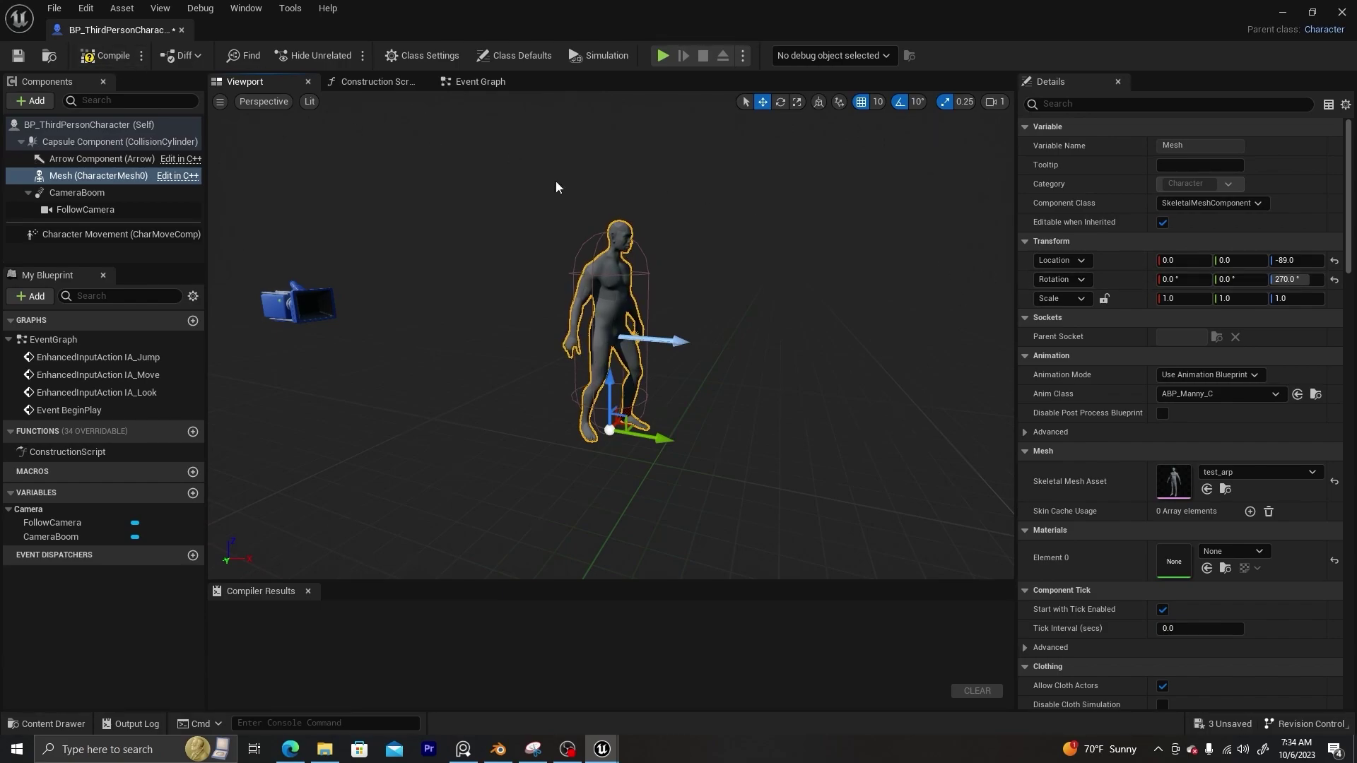
click(111, 57)
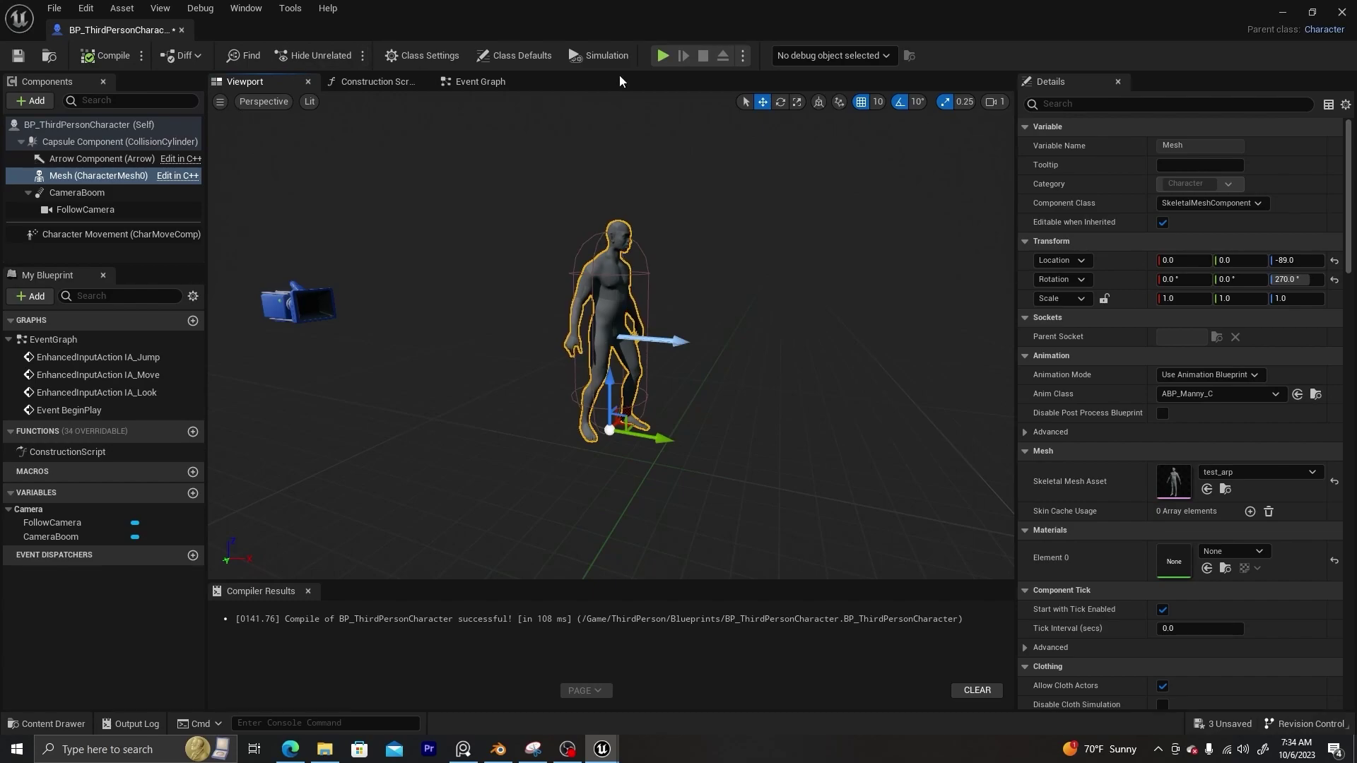
Close the blueprint editor, start play, and run the test_arp character up onto the cylinder
click(181, 30)
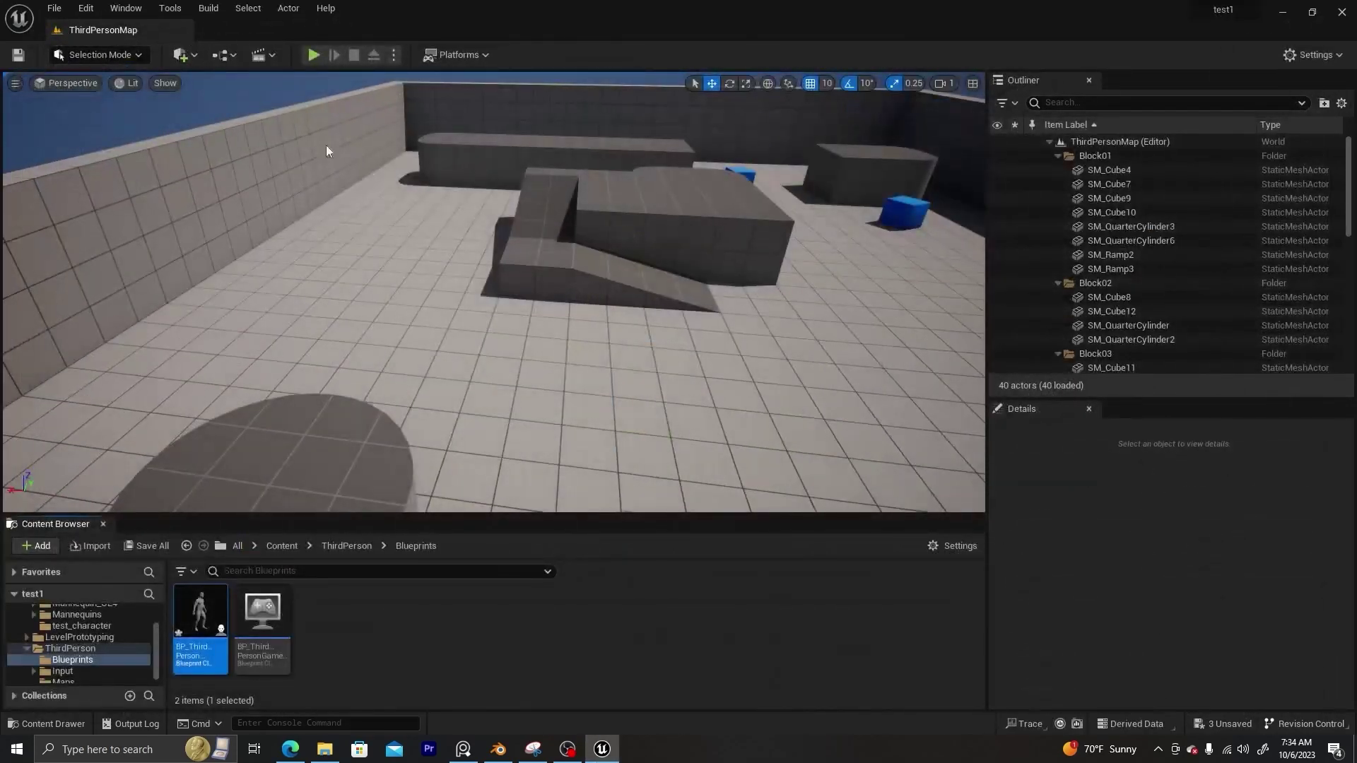
click(313, 56)
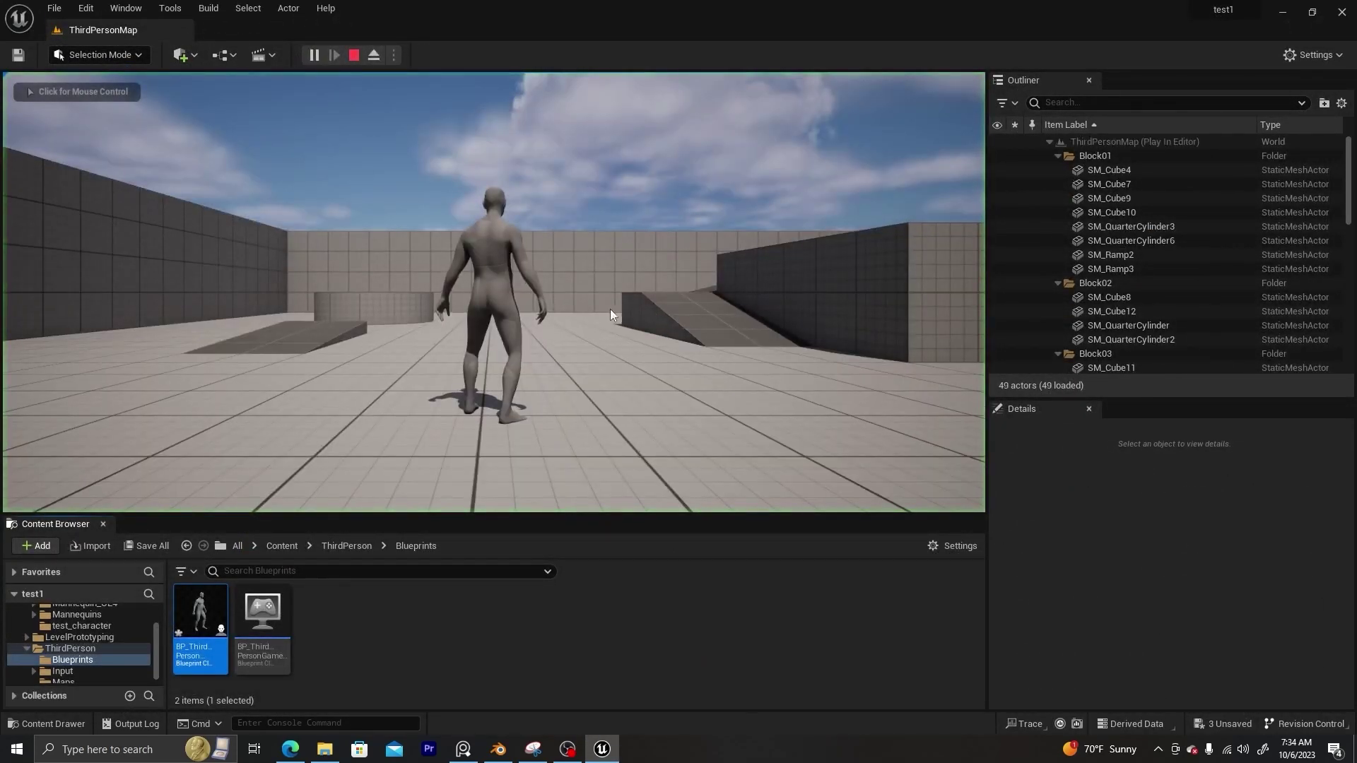
click(604, 308)
key(w)
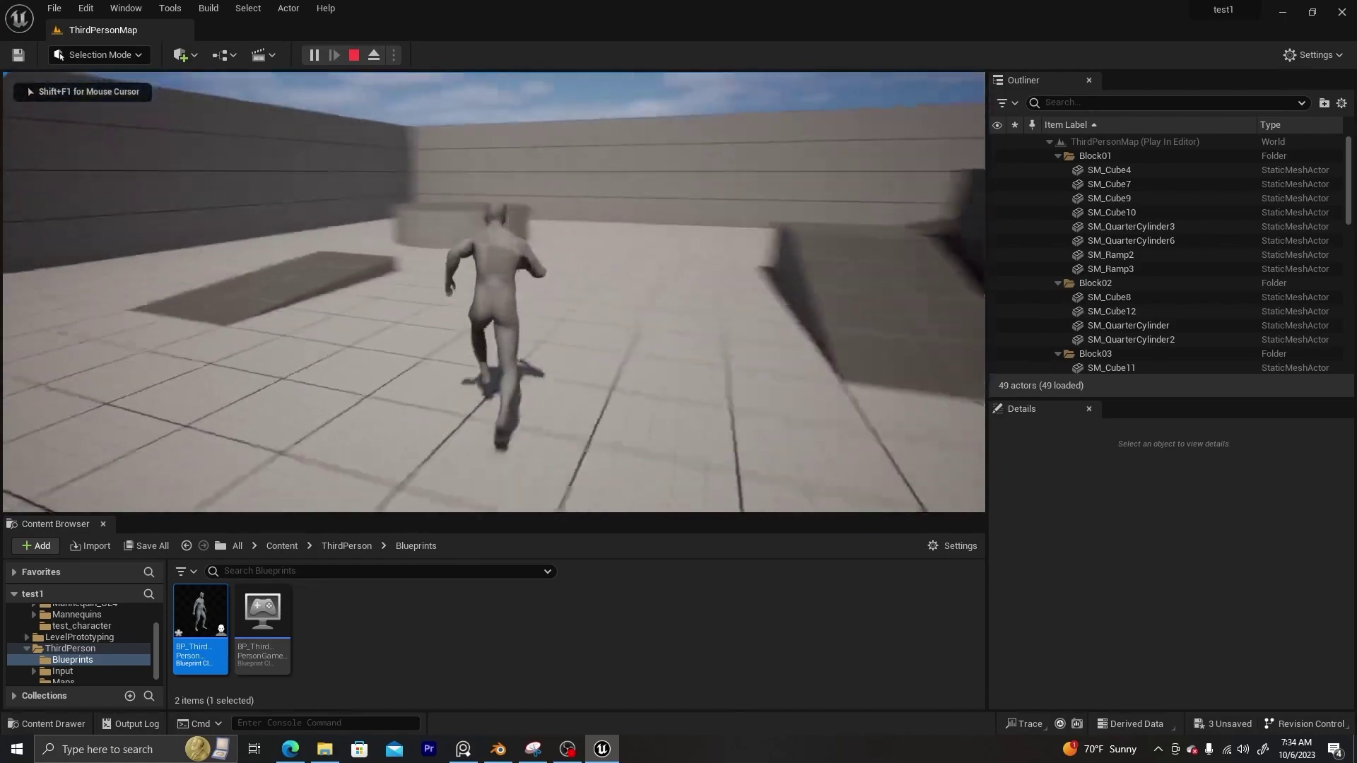
key(w)
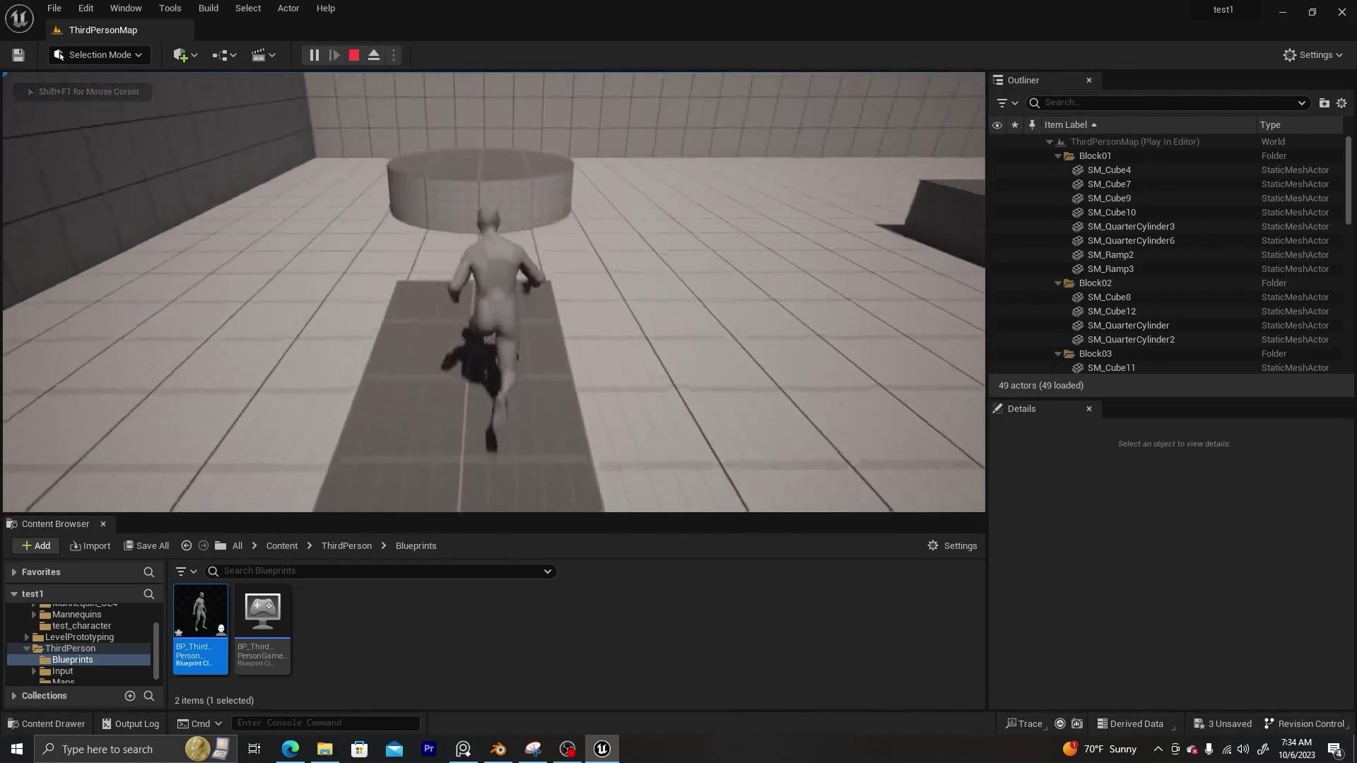
key(space)
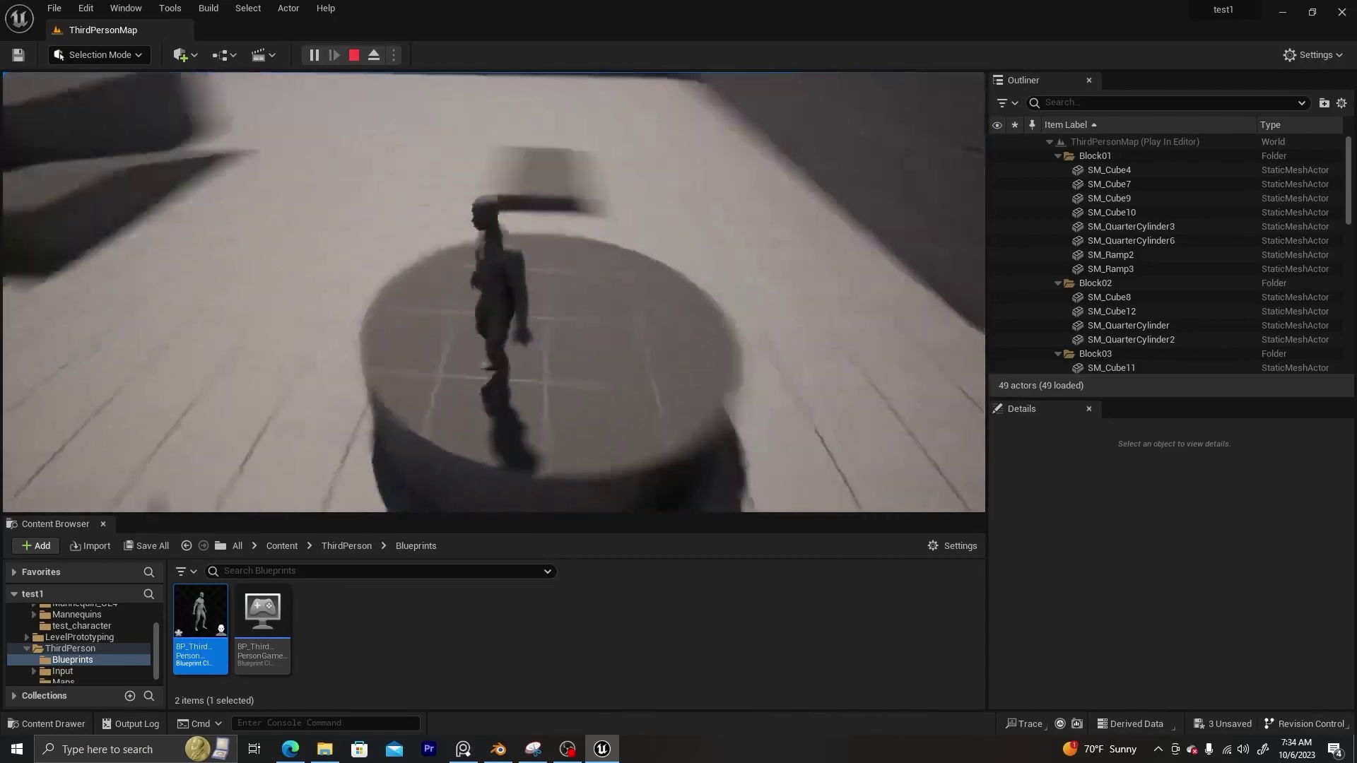
Run the character off the cylinder toward the blue blocks and across the ramp block
key(w)
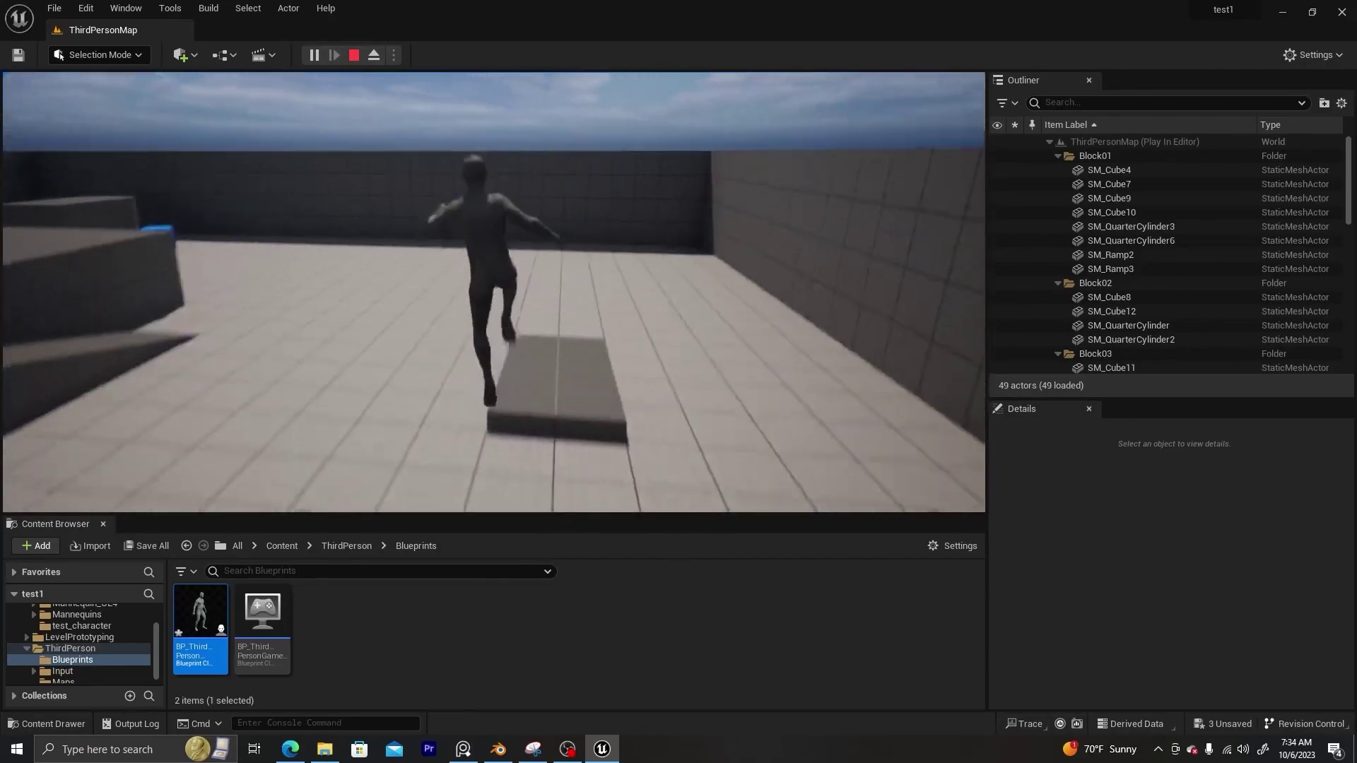
key(w)
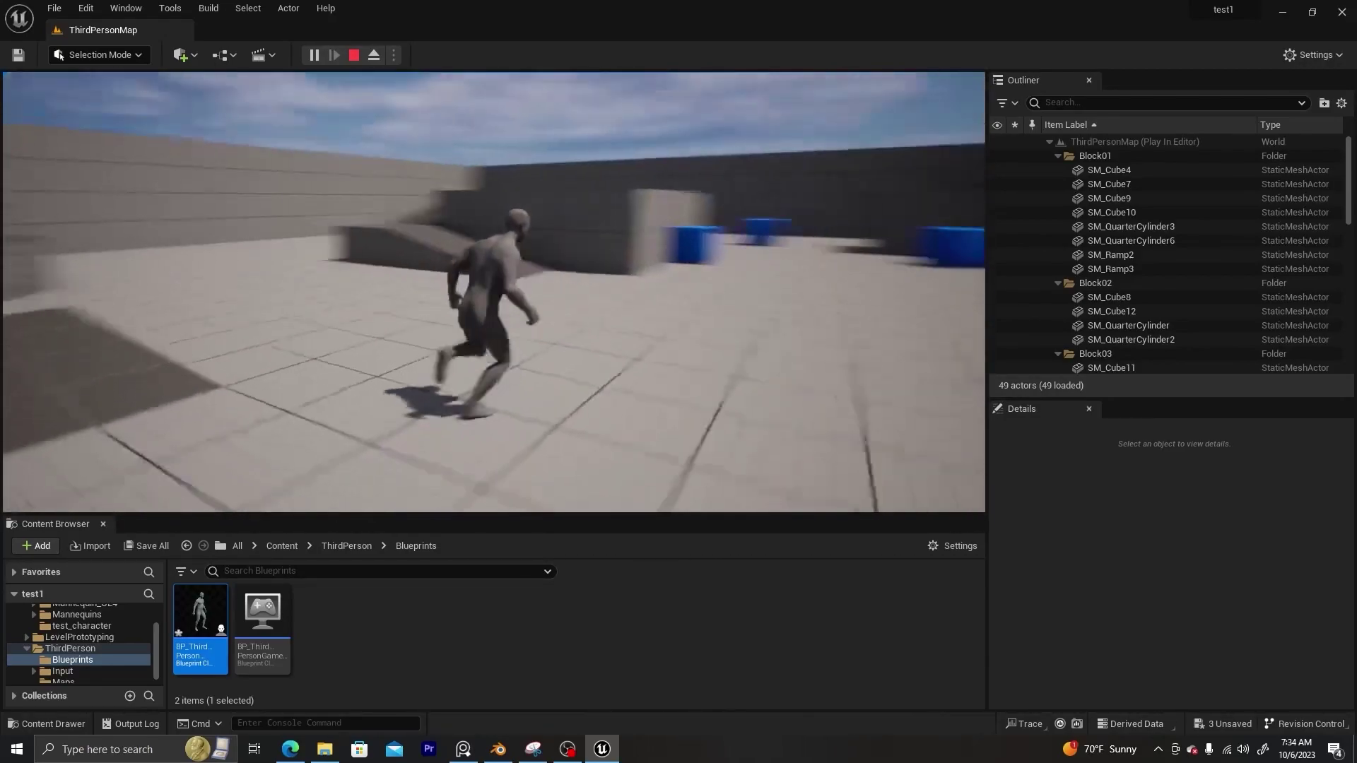
key(w)
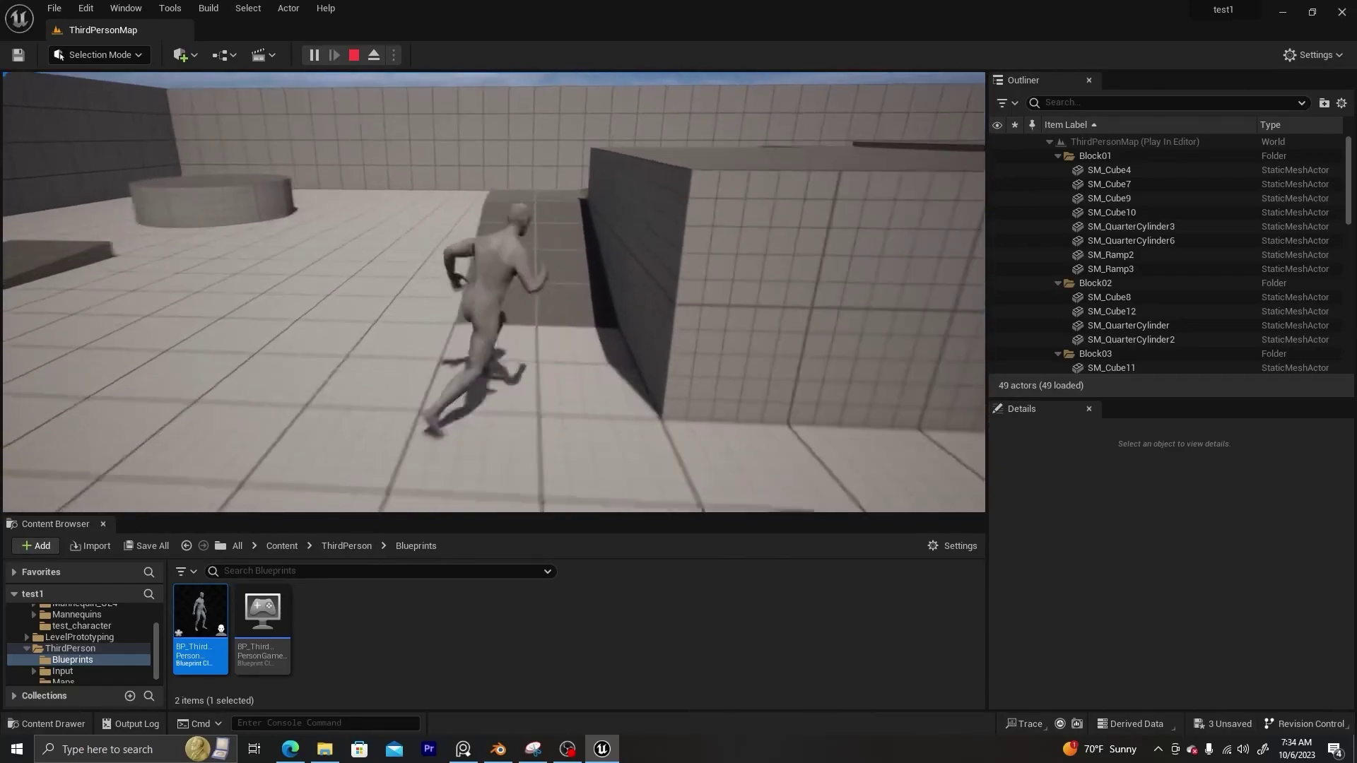
key(w)
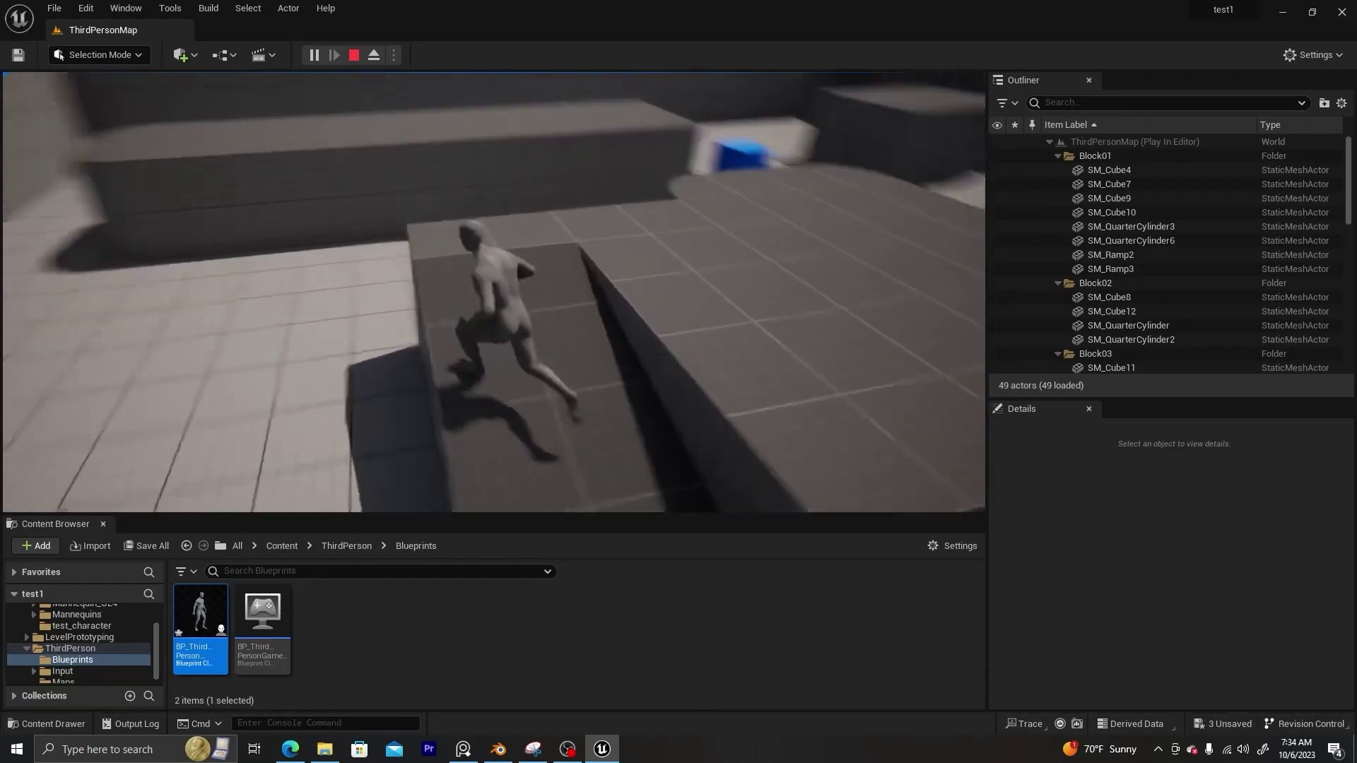
key(w)
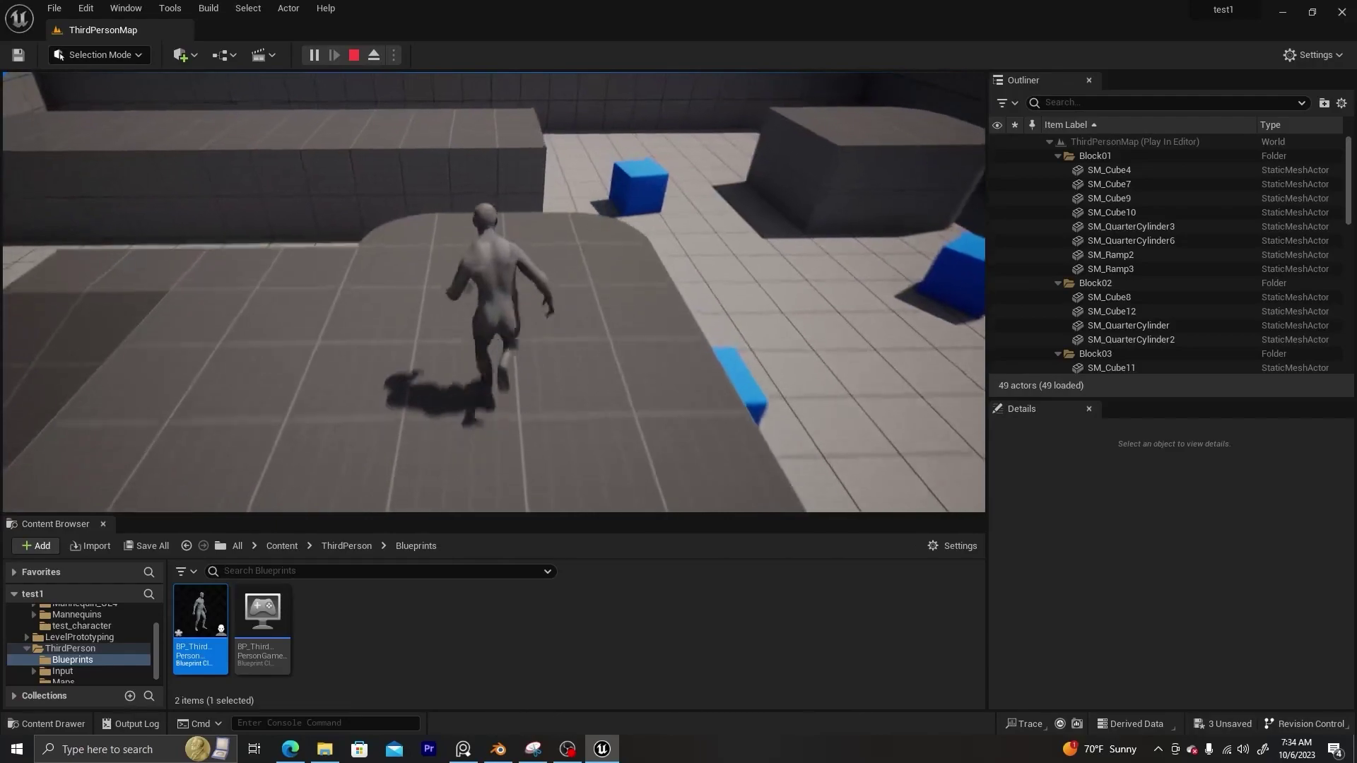